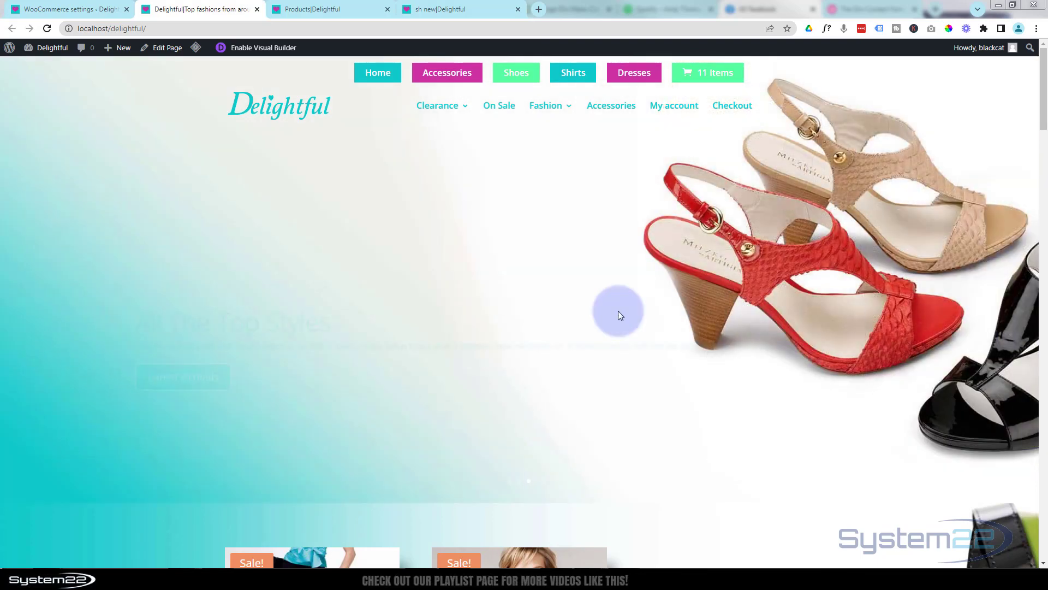
# Scroll through the default Shop page's 25 products, from Black Dress to Casual Pants on sale
pyautogui.scroll(-8, 462, 222)
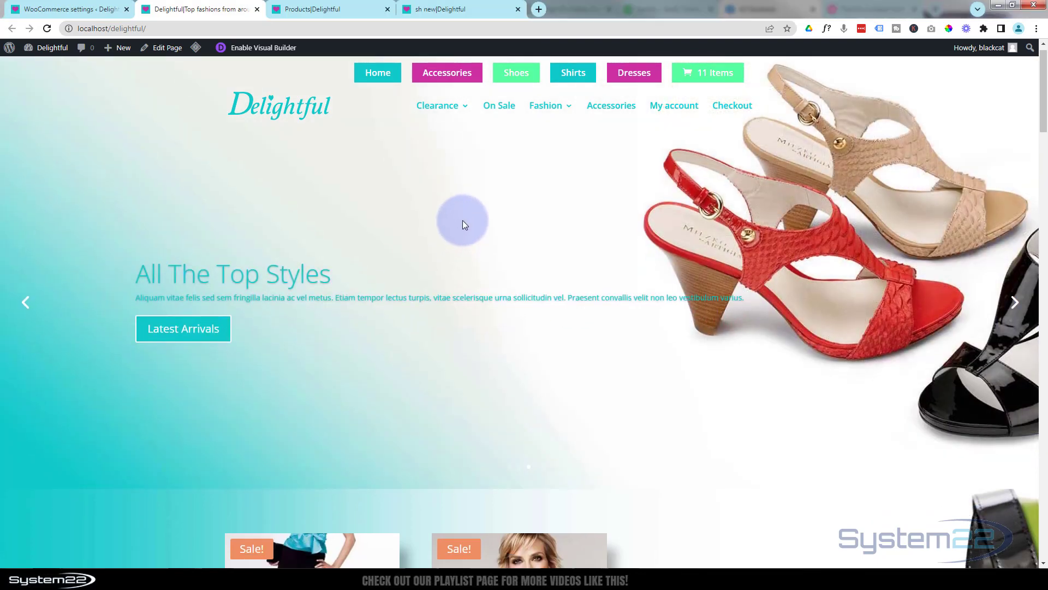
pyautogui.scroll(-9, 464, 225)
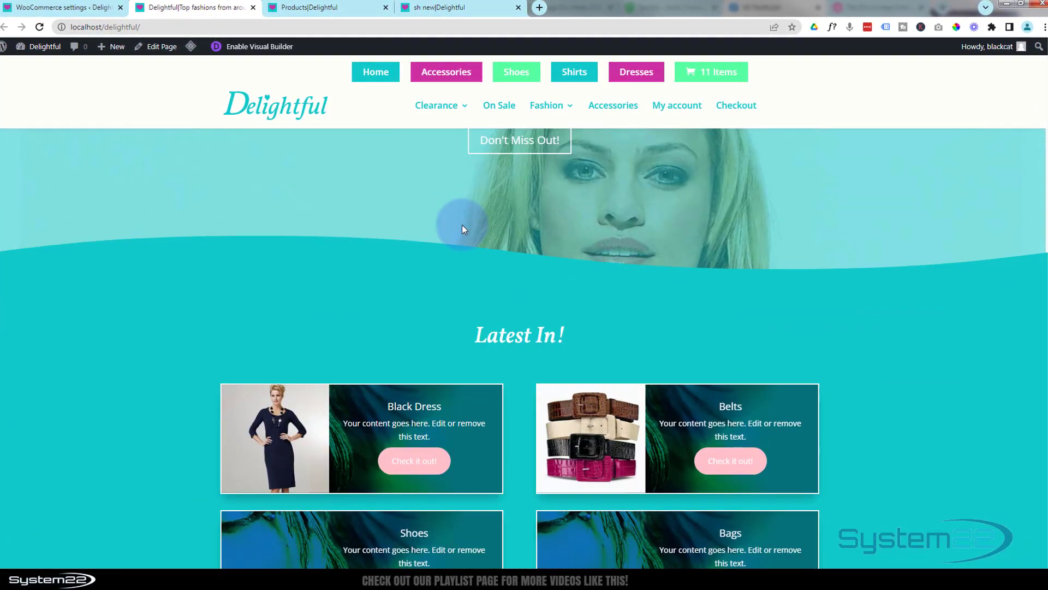
pyautogui.scroll(-9, 461, 224)
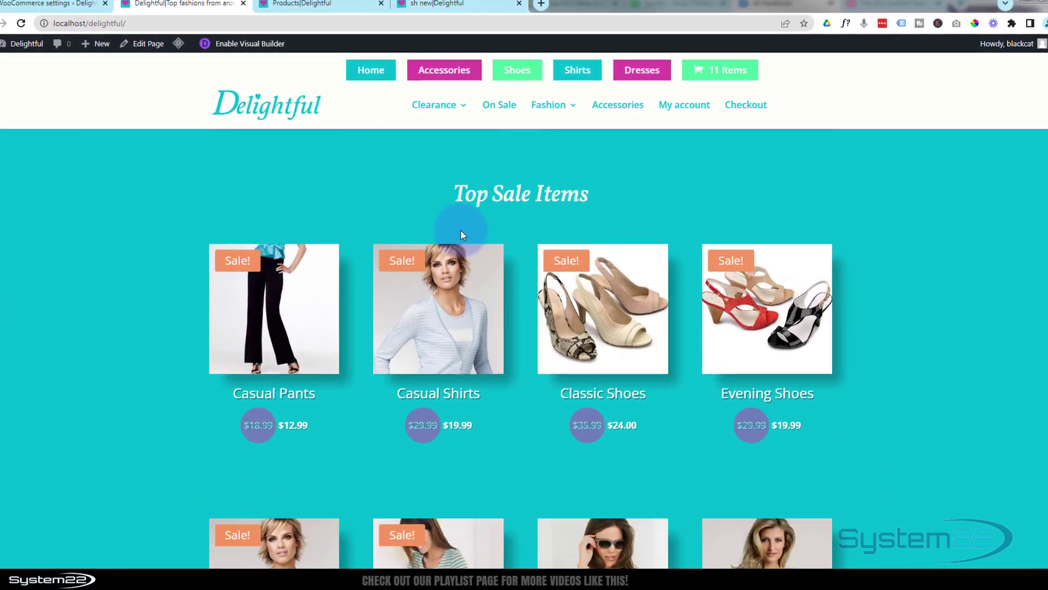
pyautogui.scroll(-9, 460, 236)
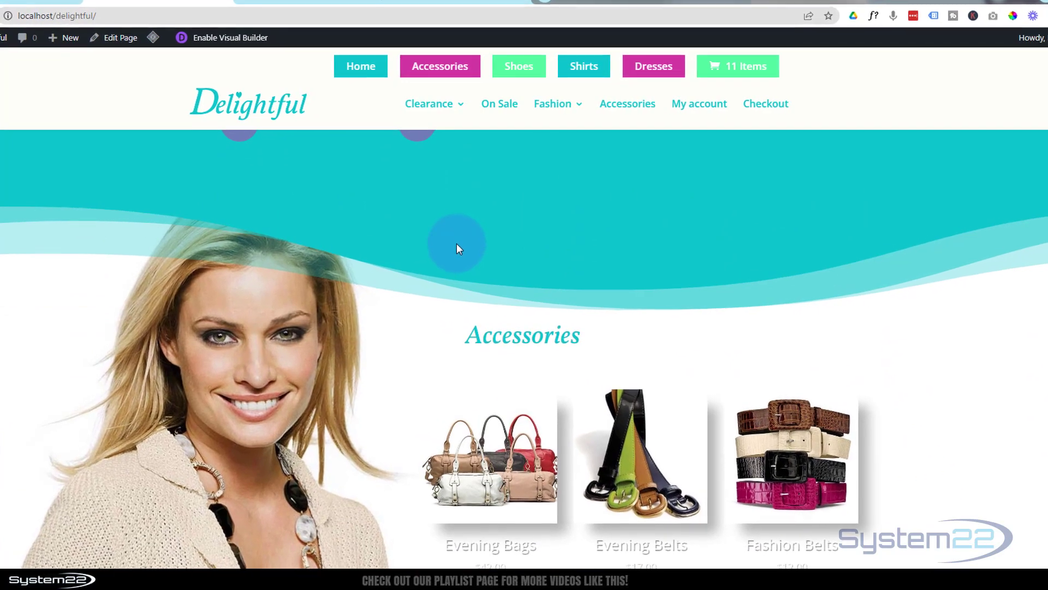
pyautogui.scroll(8, 457, 244)
pyautogui.scroll(8, 457, 261)
pyautogui.scroll(6, 450, 267)
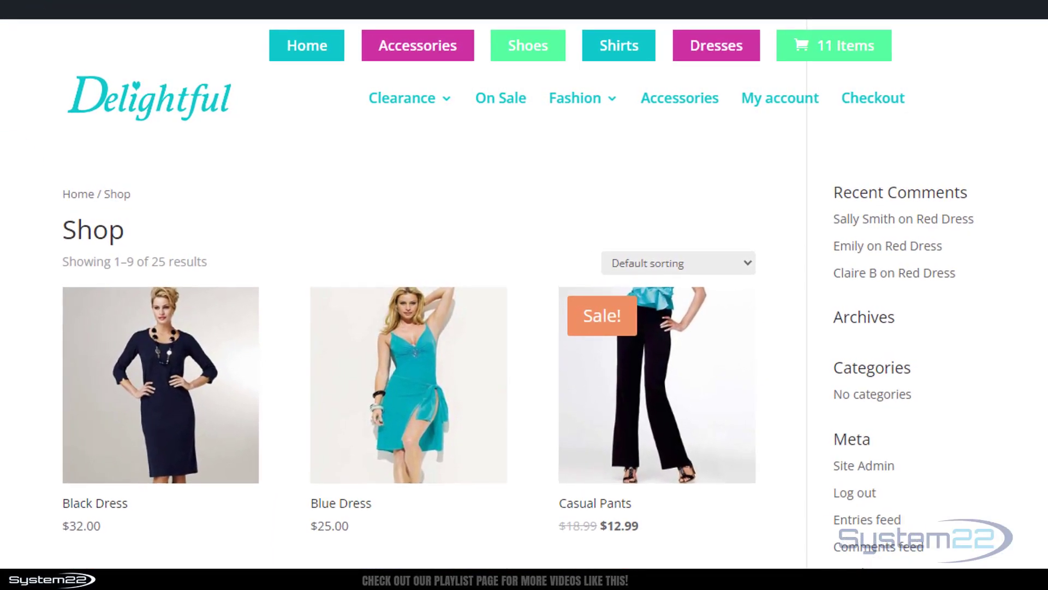
pyautogui.scroll(-7, 67, 345)
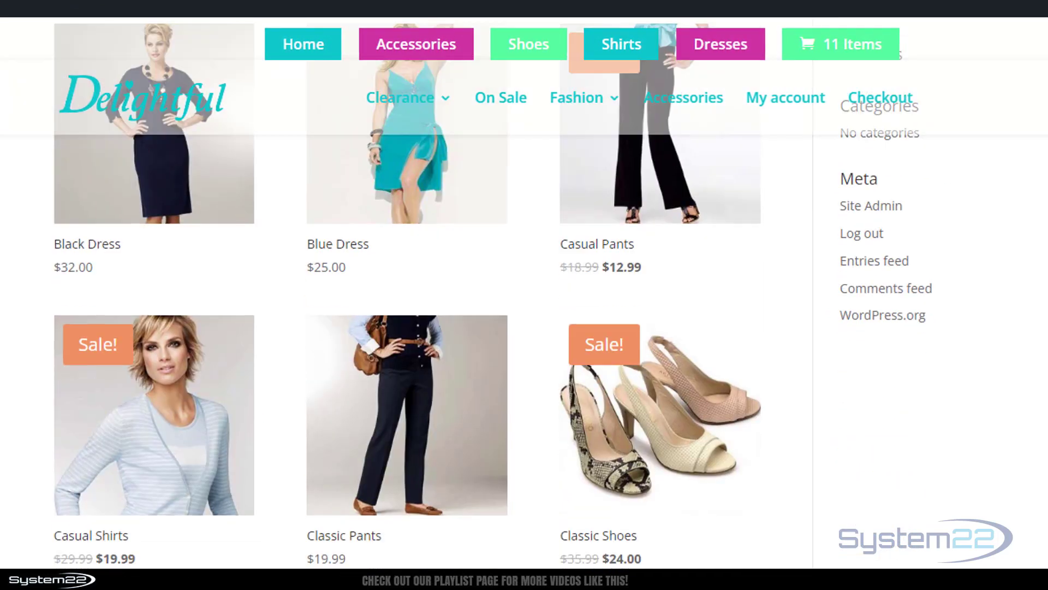
pyautogui.scroll(6, 67, 345)
pyautogui.scroll(1, 66, 345)
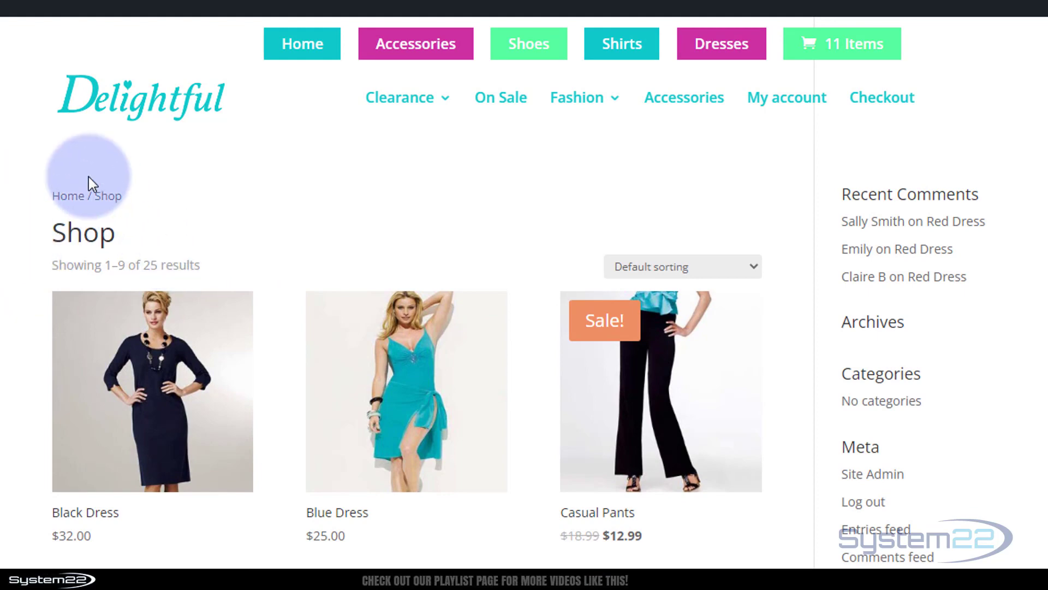
pyautogui.scroll(-7, 141, 361)
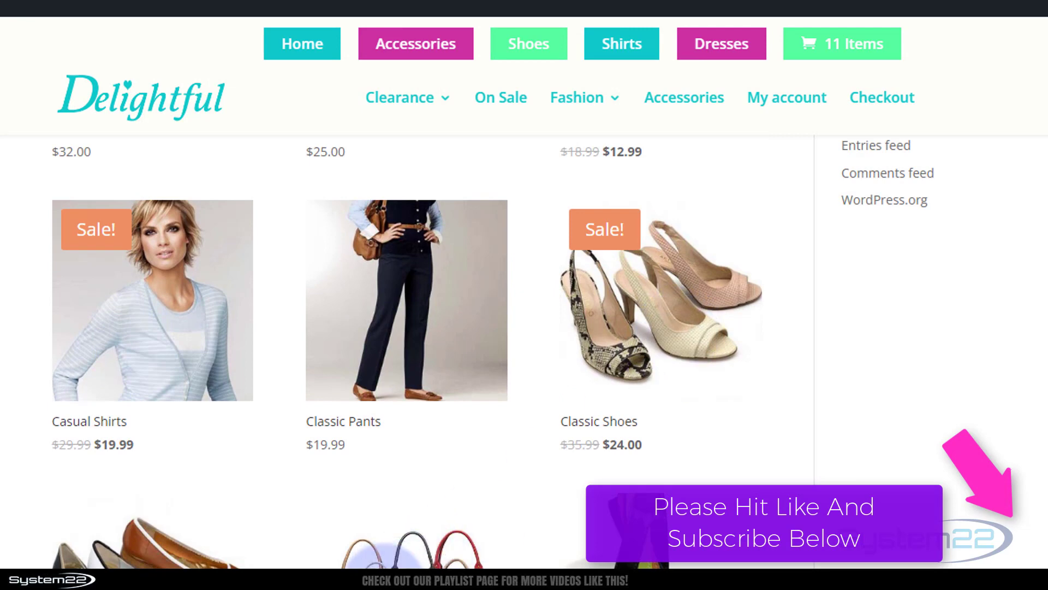
pyautogui.scroll(7, 4, 486)
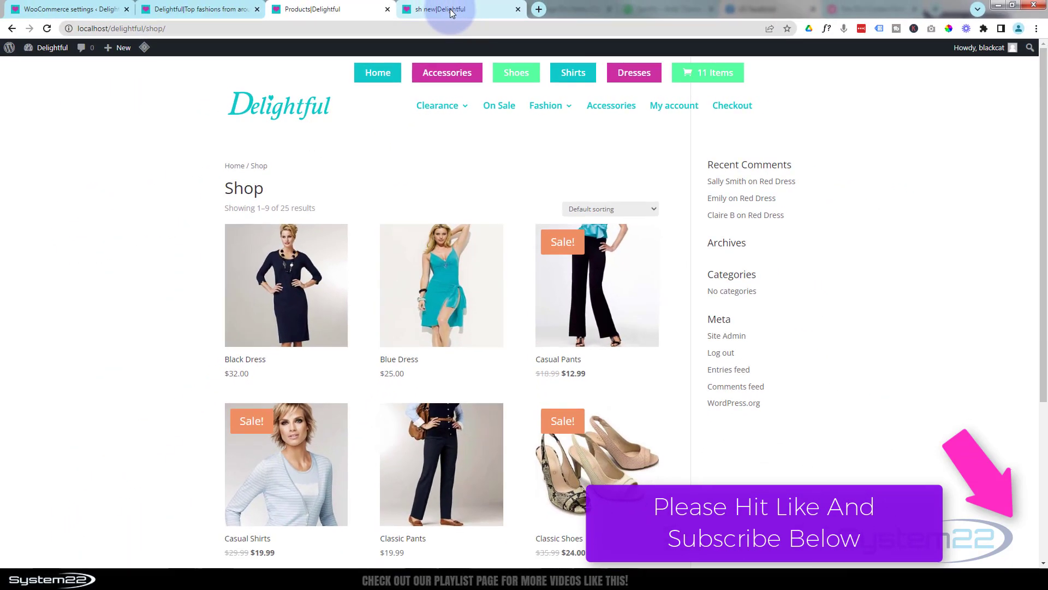
# Switch to the 'sh new' page and review its HUGE SALE ON NOW countdown and product grids
pyautogui.click(452, 9)
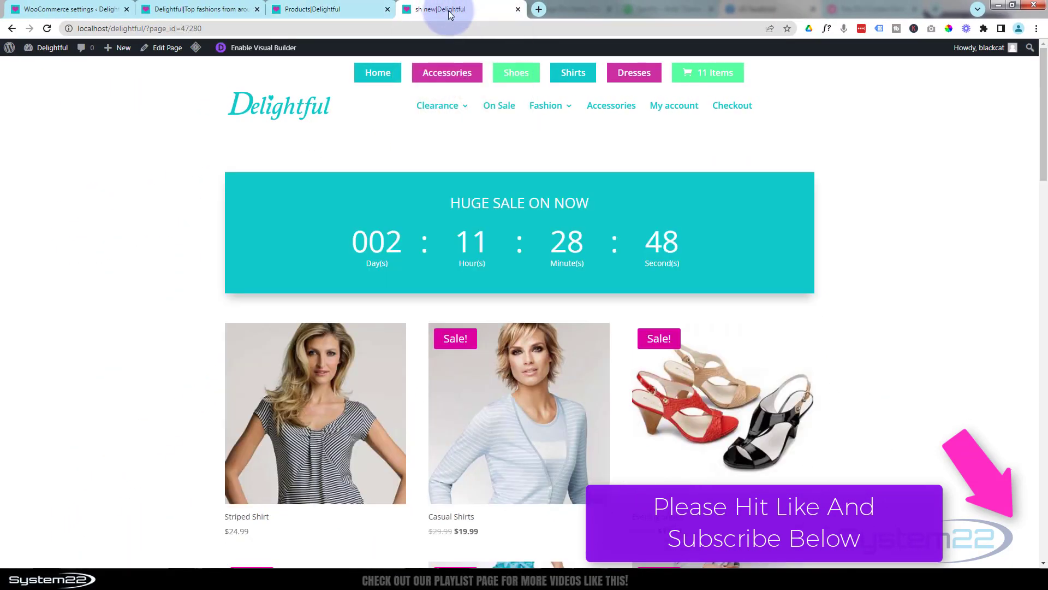
pyautogui.scroll(-3, 103, 175)
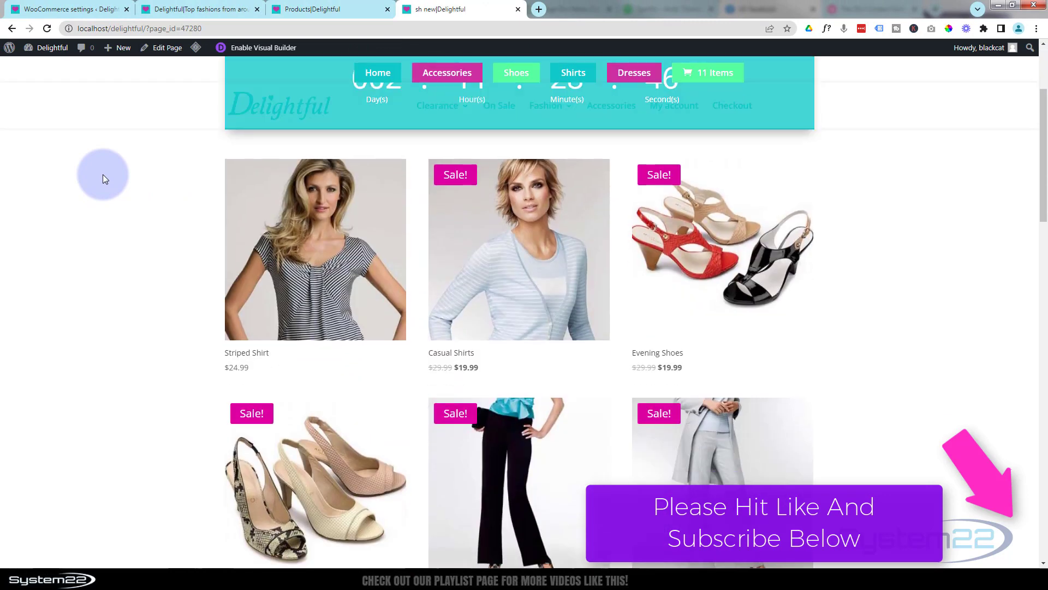
pyautogui.scroll(-2, 102, 175)
pyautogui.scroll(-5, 102, 174)
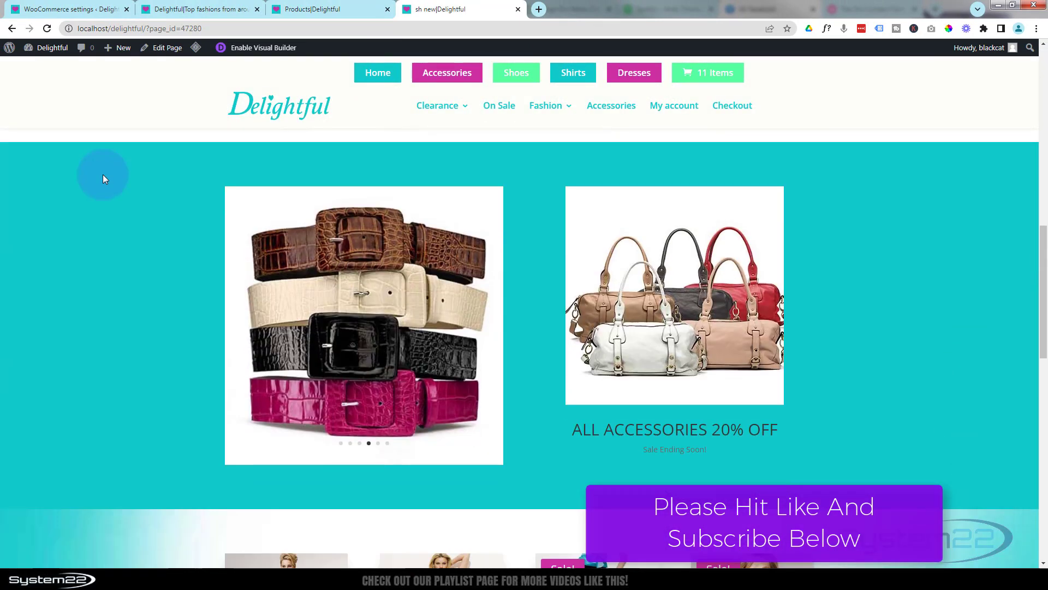
pyautogui.scroll(-5, 102, 174)
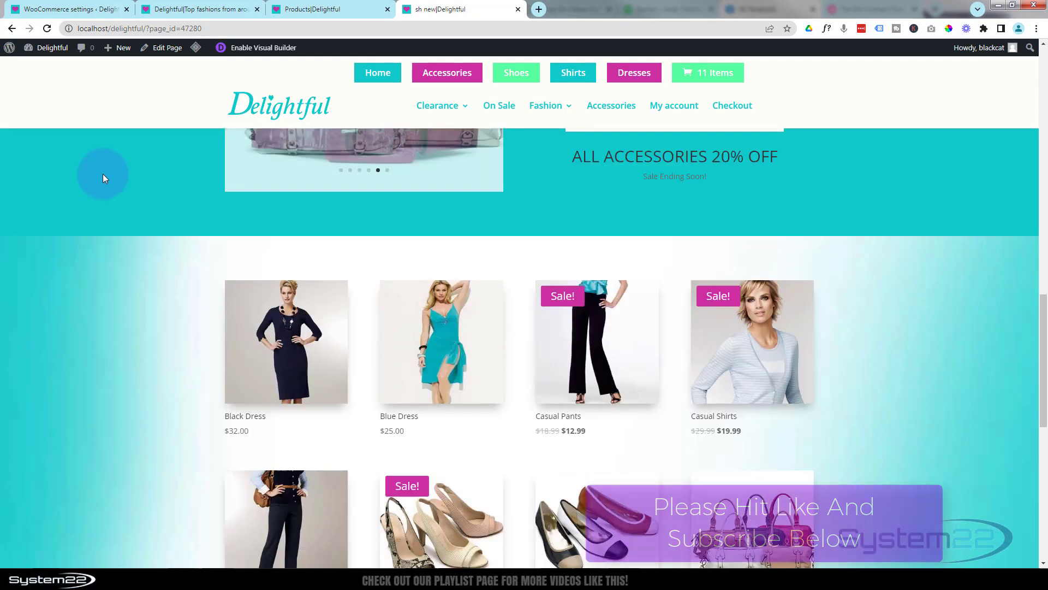
pyautogui.scroll(-5, 103, 174)
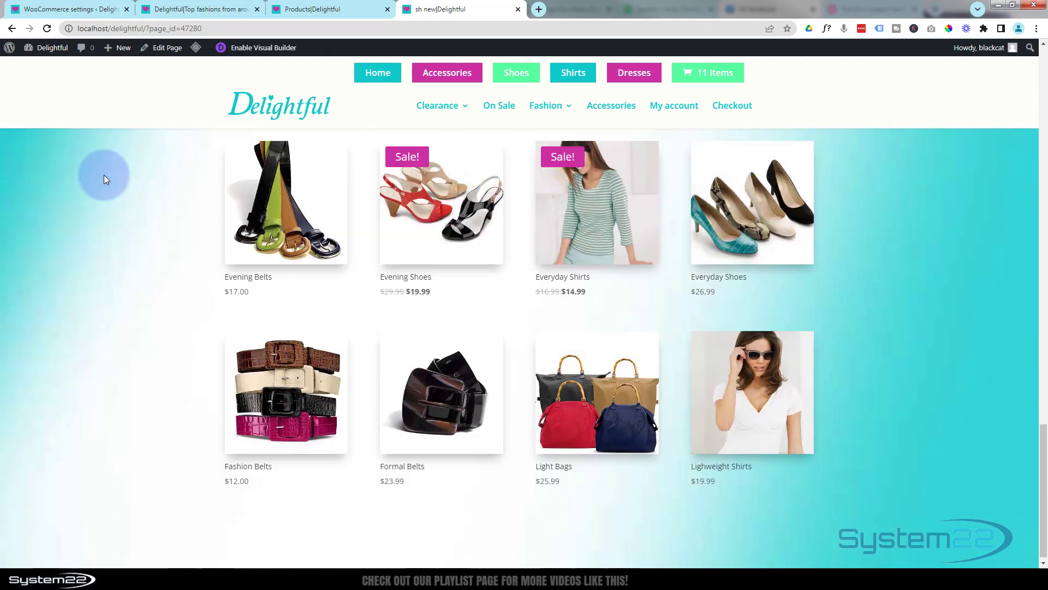
pyautogui.scroll(3, 104, 175)
pyautogui.scroll(10, 103, 175)
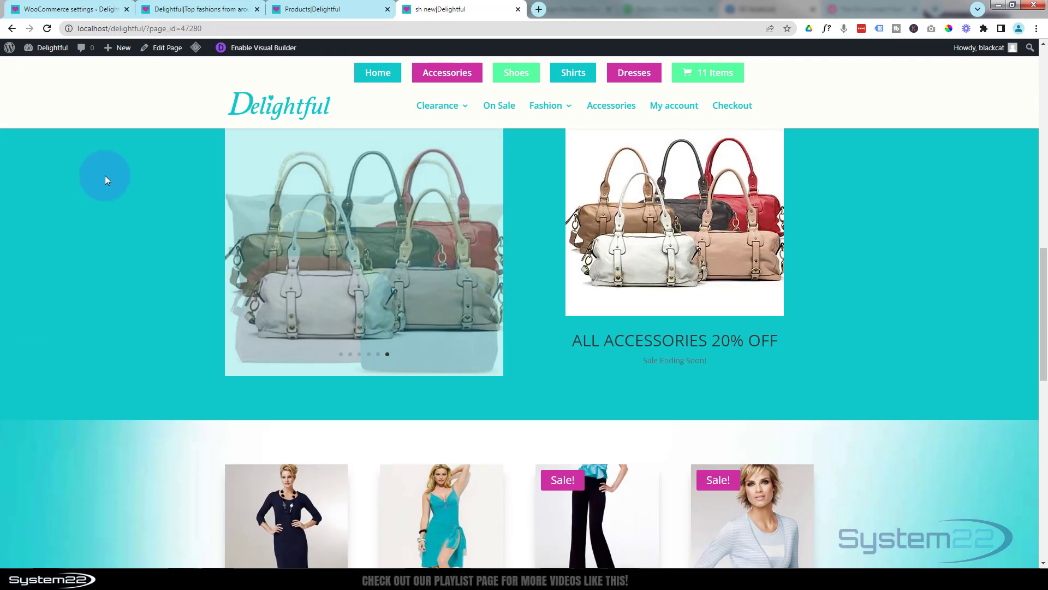
pyautogui.scroll(8, 106, 175)
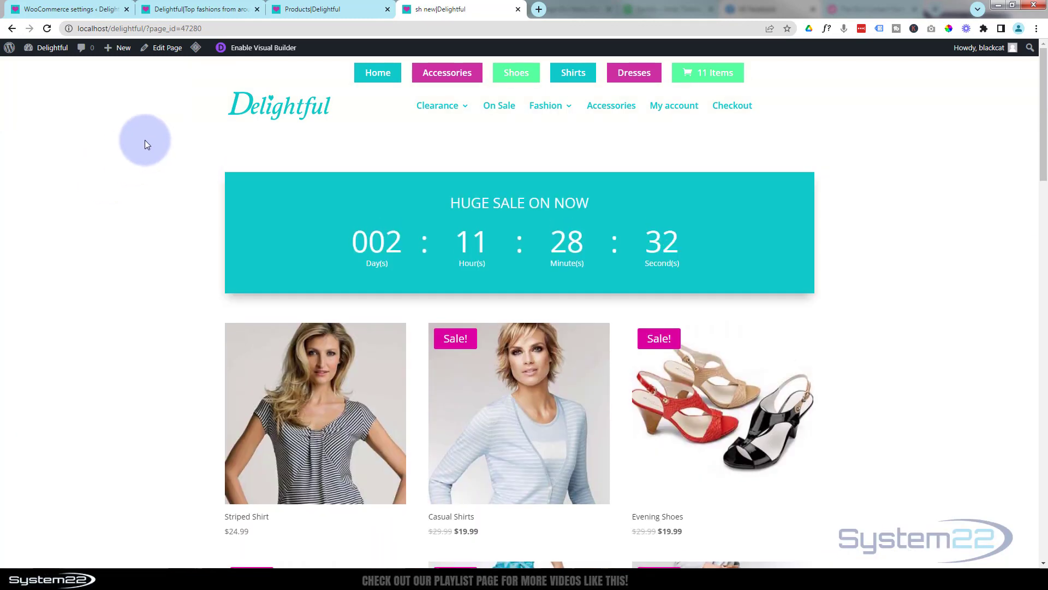
# Close the sale tab and create a new page titled 'Shop new'
pyautogui.click(518, 9)
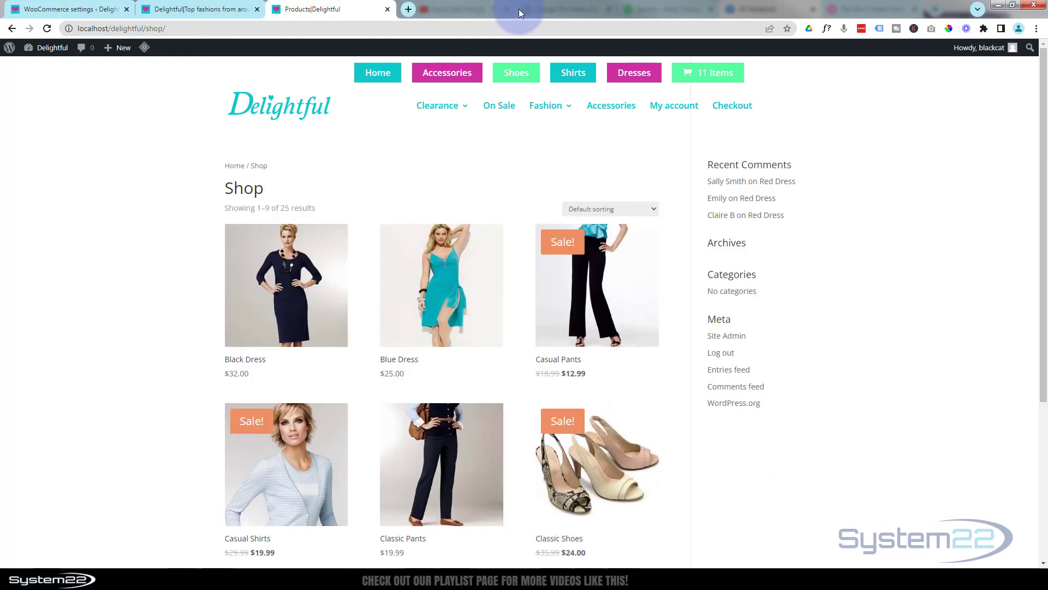
pyautogui.moveTo(129, 54)
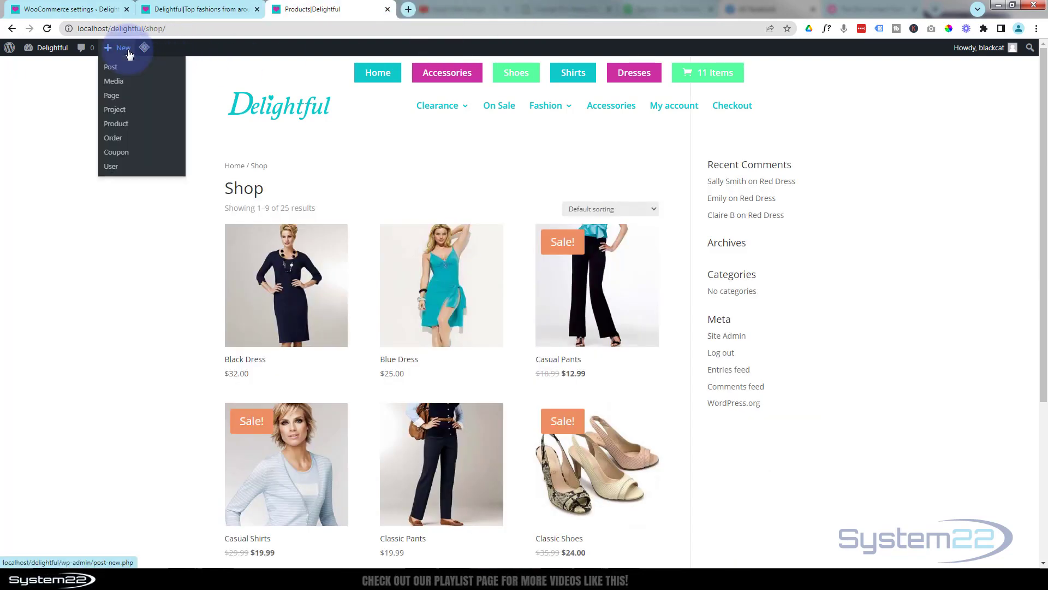
pyautogui.click(112, 95)
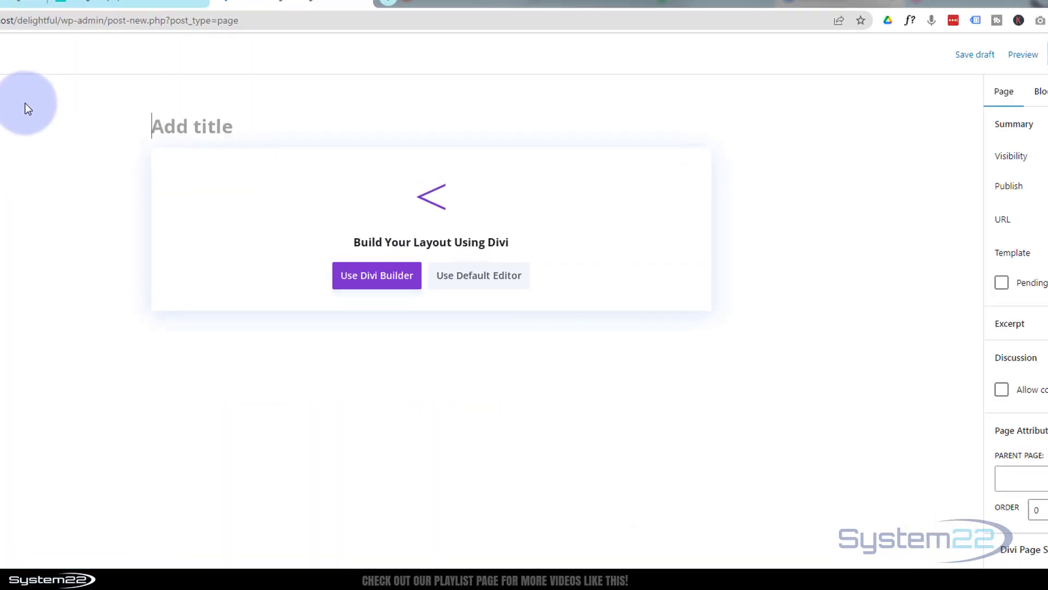
pyautogui.write('Shop new')
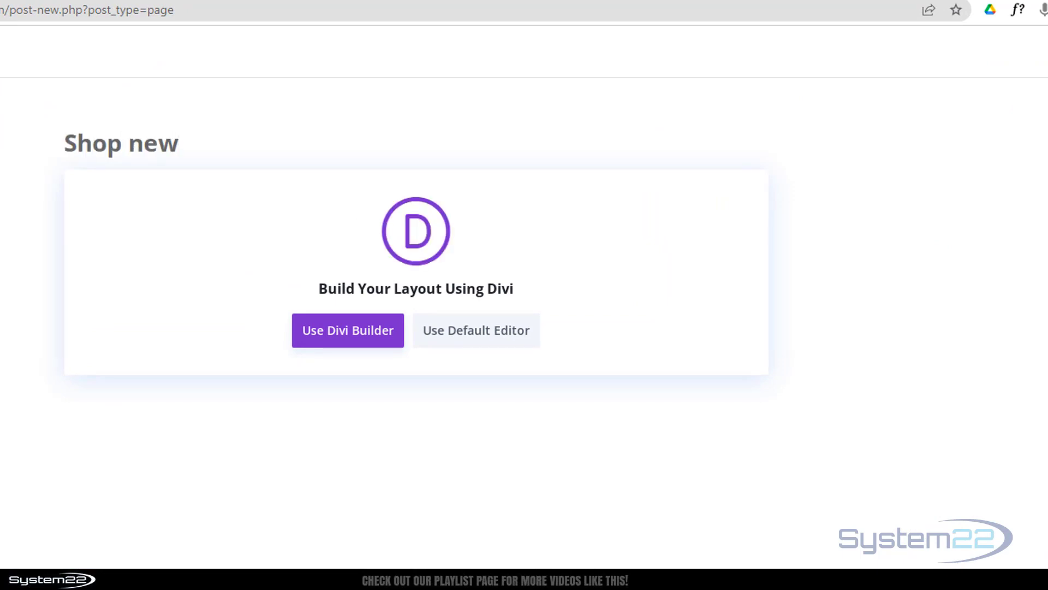
# Build the page with Divi from scratch, adding a one-column row
pyautogui.click(334, 331)
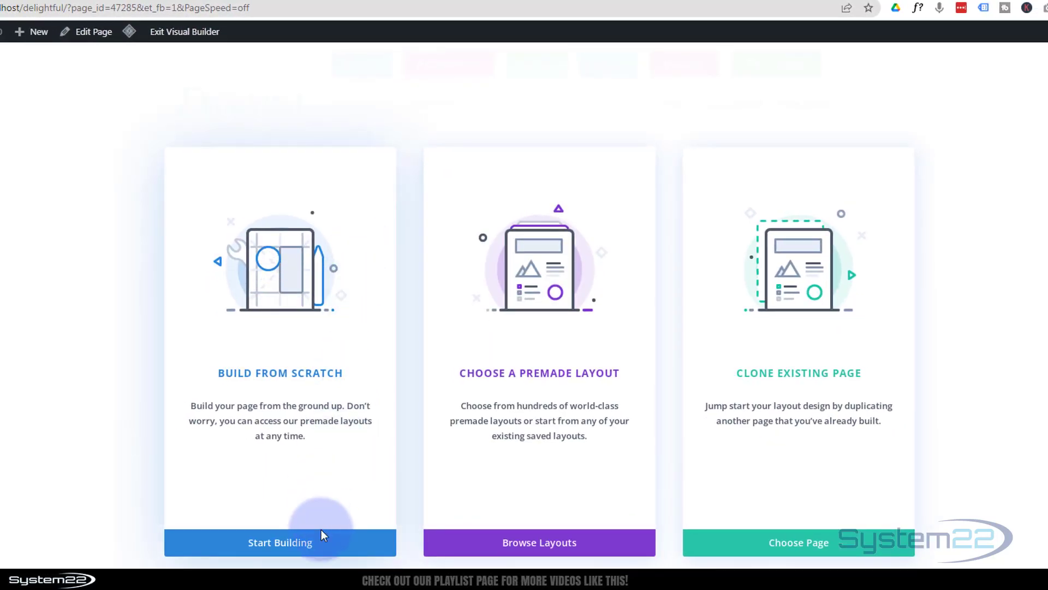
pyautogui.click(312, 551)
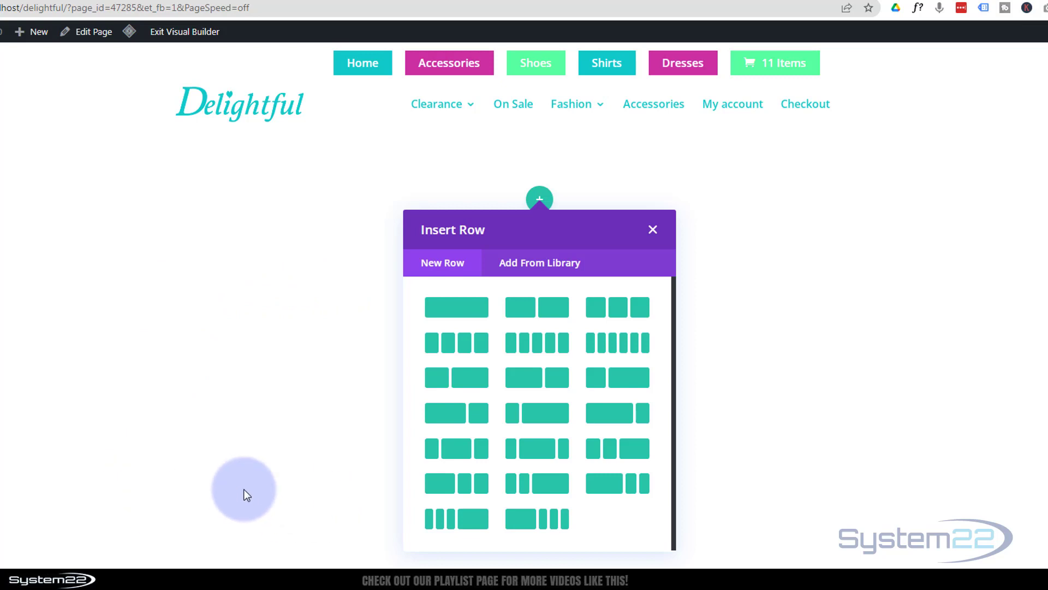
pyautogui.click(457, 307)
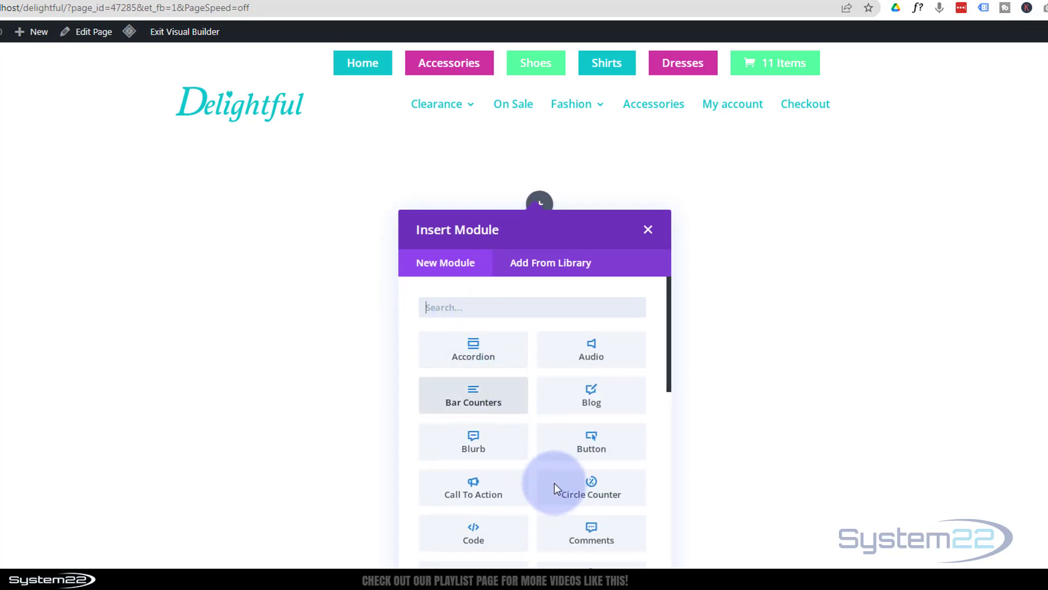
pyautogui.scroll(-1, 598, 514)
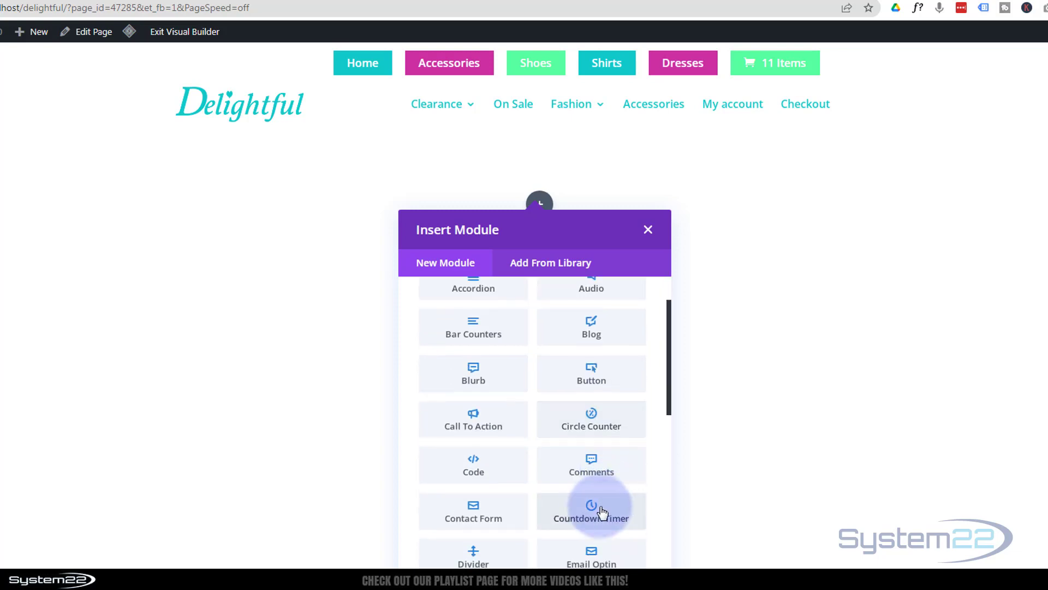
# Insert a Countdown Timer module and title it 'Sale NowOn!'
pyautogui.click(595, 516)
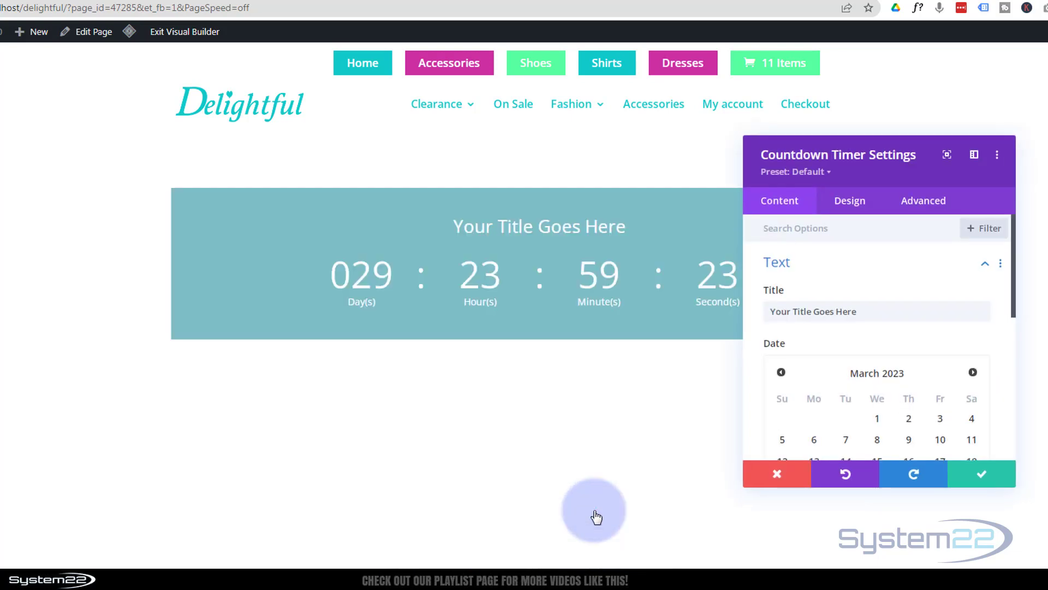
pyautogui.moveTo(850, 309); pyautogui.dragTo(733, 304)
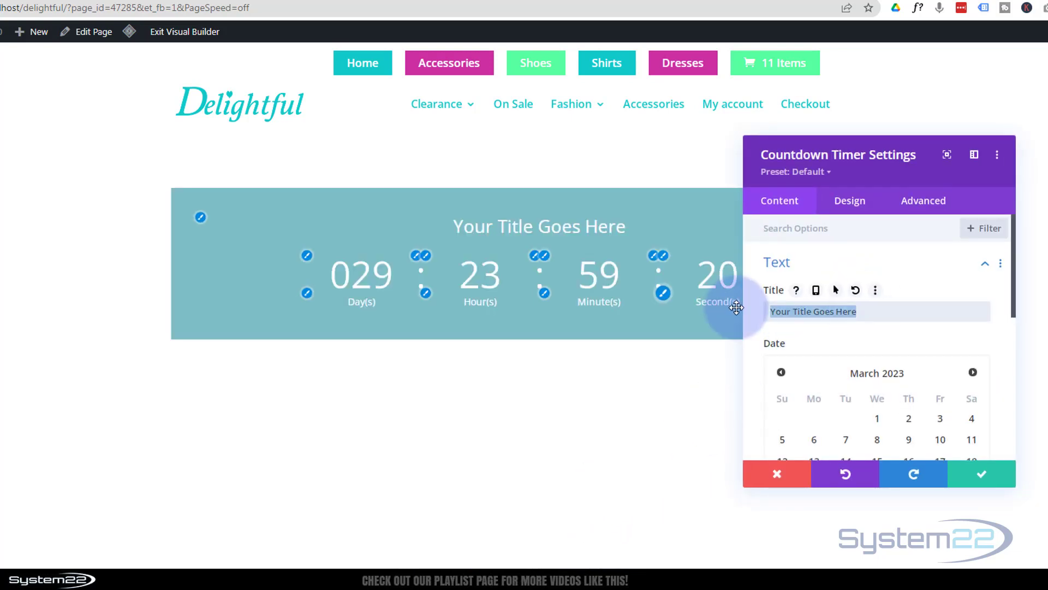
pyautogui.press('BackSpace')
pyautogui.write('S')
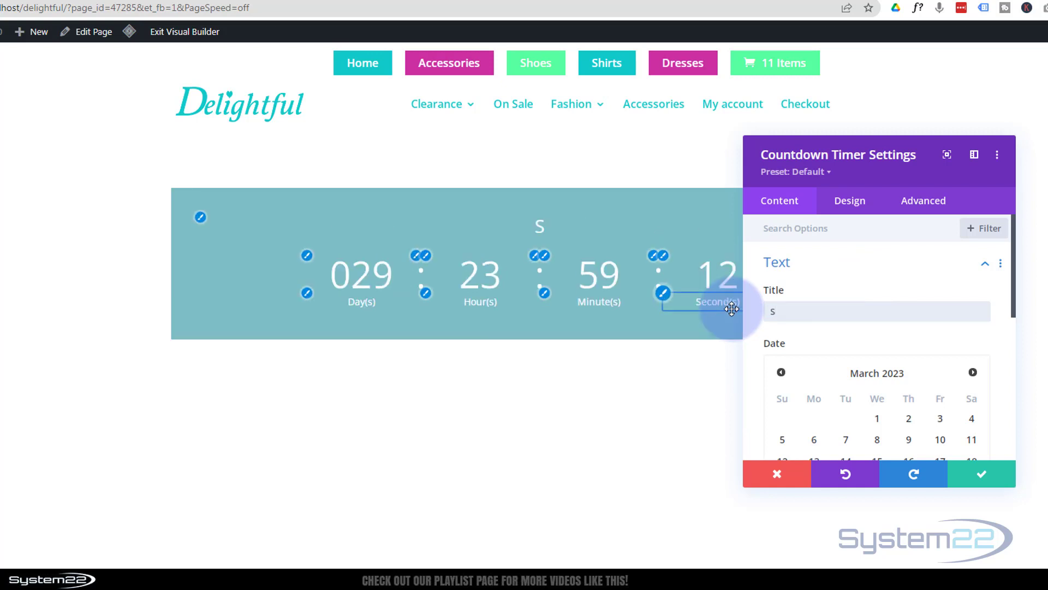
pyautogui.write('ale ')
pyautogui.write('Now')
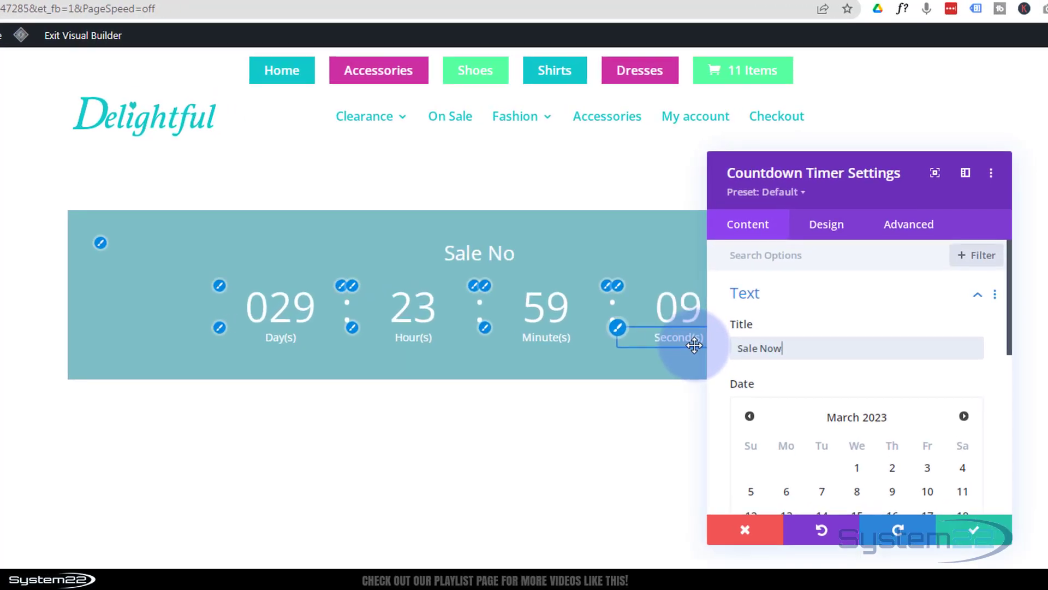
pyautogui.write('On!')
# Set the countdown end date to 27 February 2023
pyautogui.scroll(-3, 864, 354)
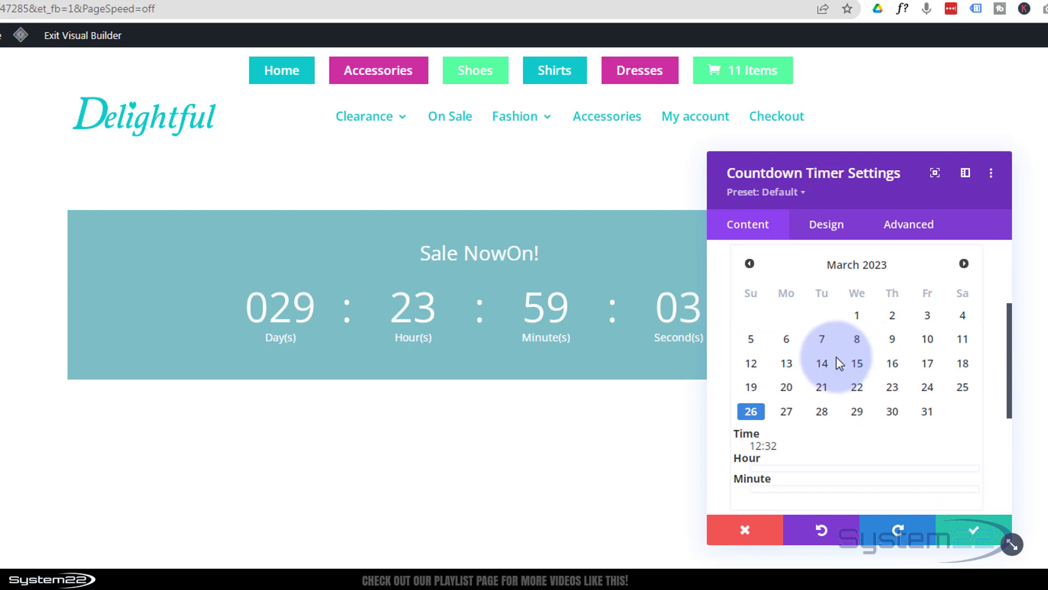
pyautogui.click(822, 413)
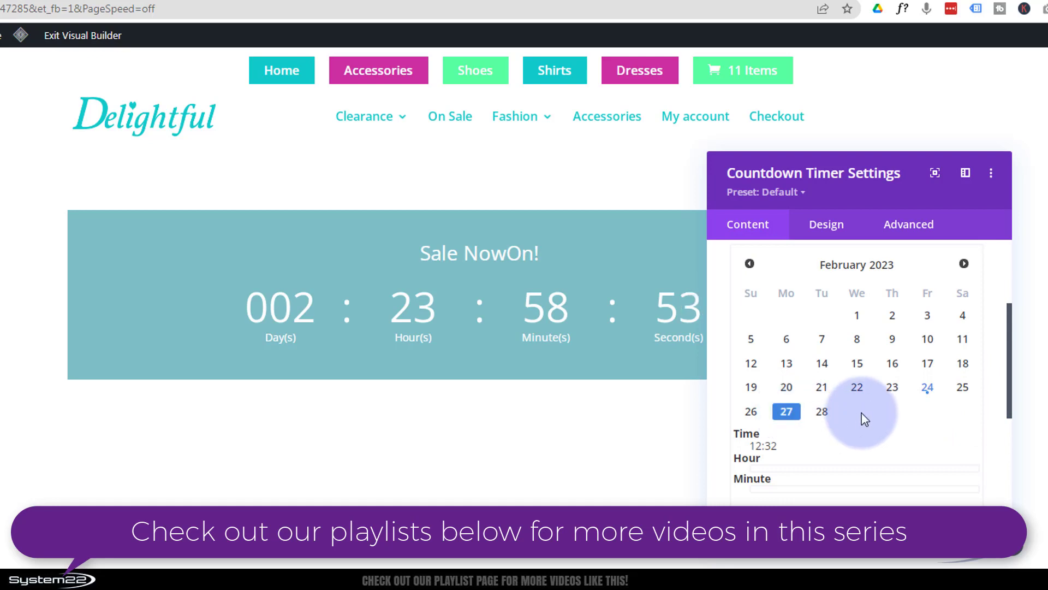
pyautogui.scroll(-3, 819, 382)
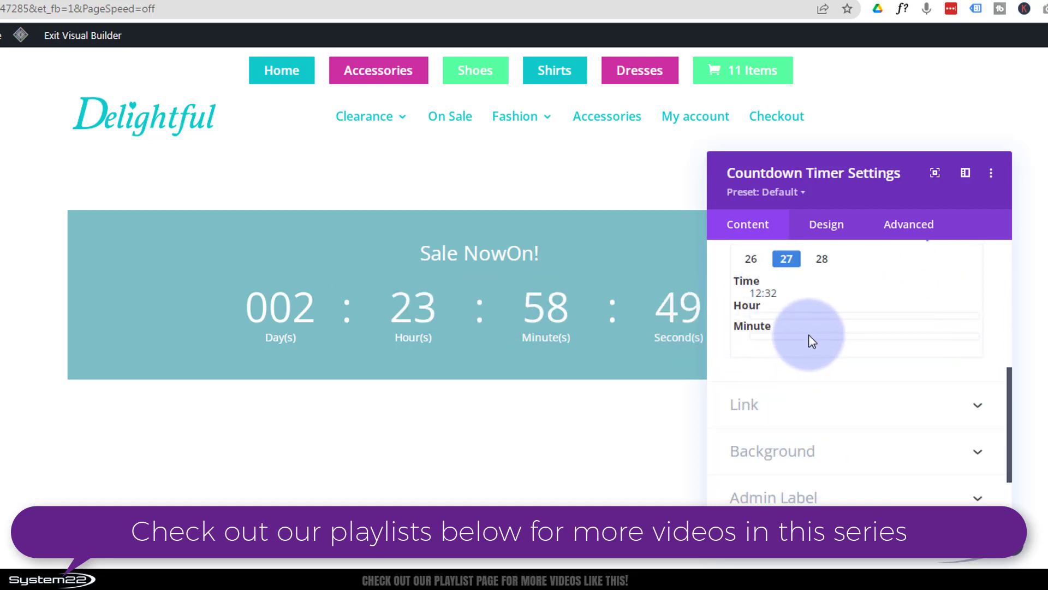
pyautogui.scroll(-2, 809, 336)
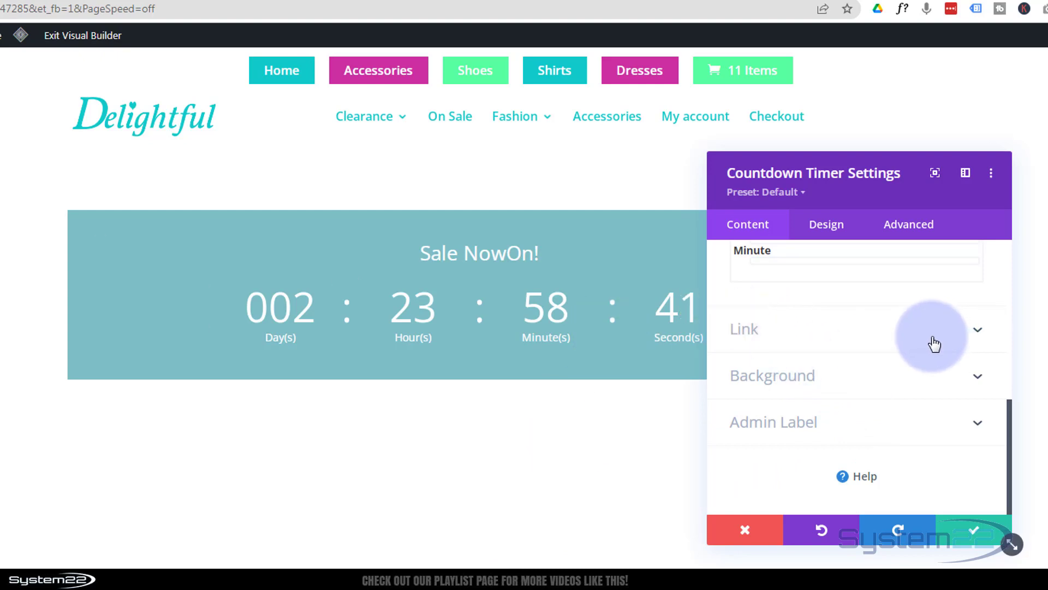
# Give the countdown a #10caca teal background sampled from the Delightful logo
pyautogui.click(875, 382)
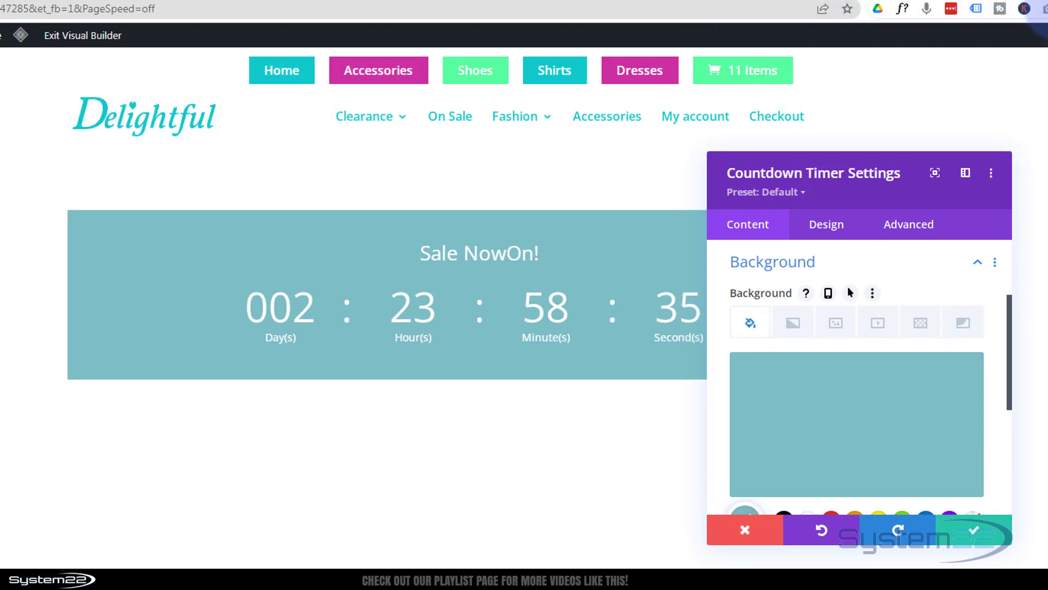
pyautogui.click(1043, 8)
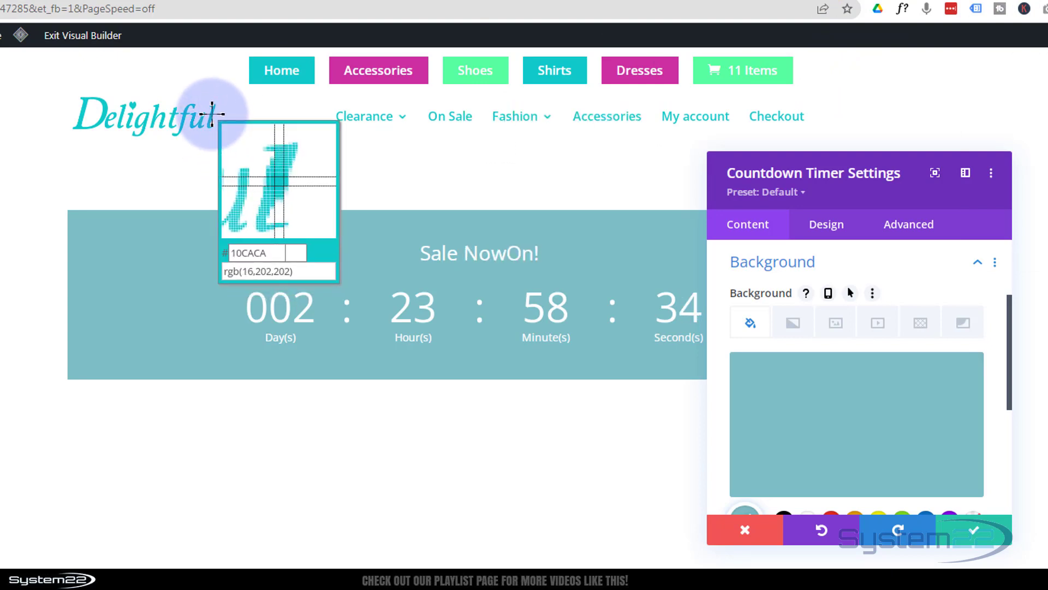
pyautogui.click(211, 114)
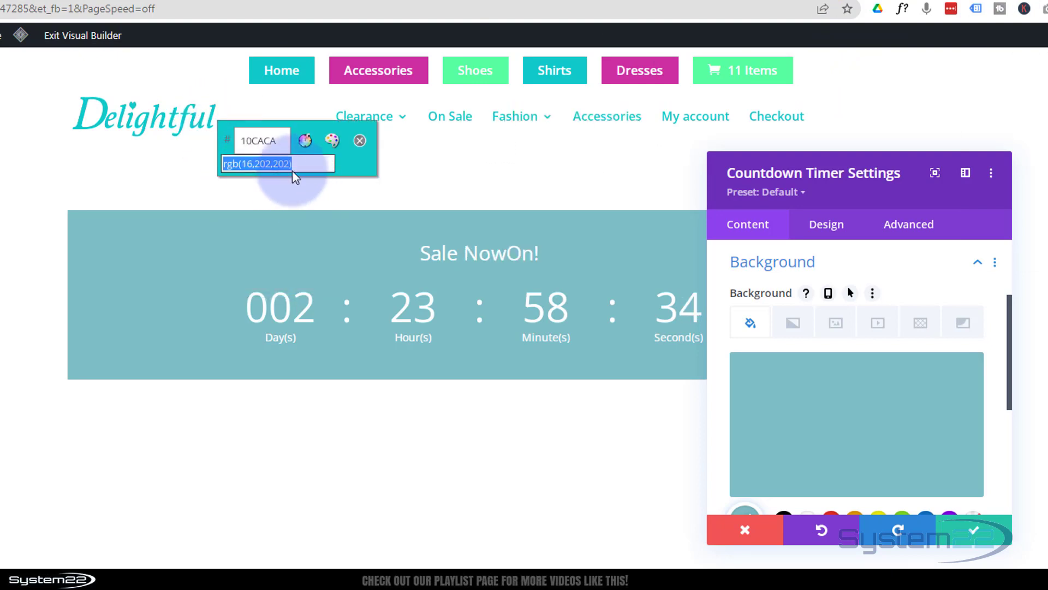
pyautogui.rightClick(257, 143)
pyautogui.click(294, 155)
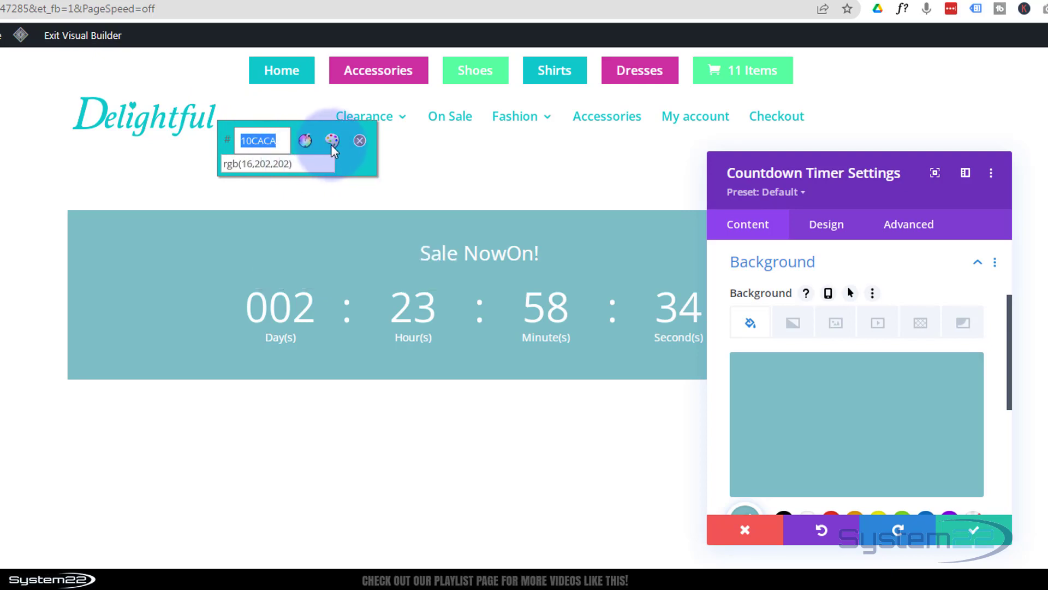
pyautogui.click(358, 140)
pyautogui.click(848, 454)
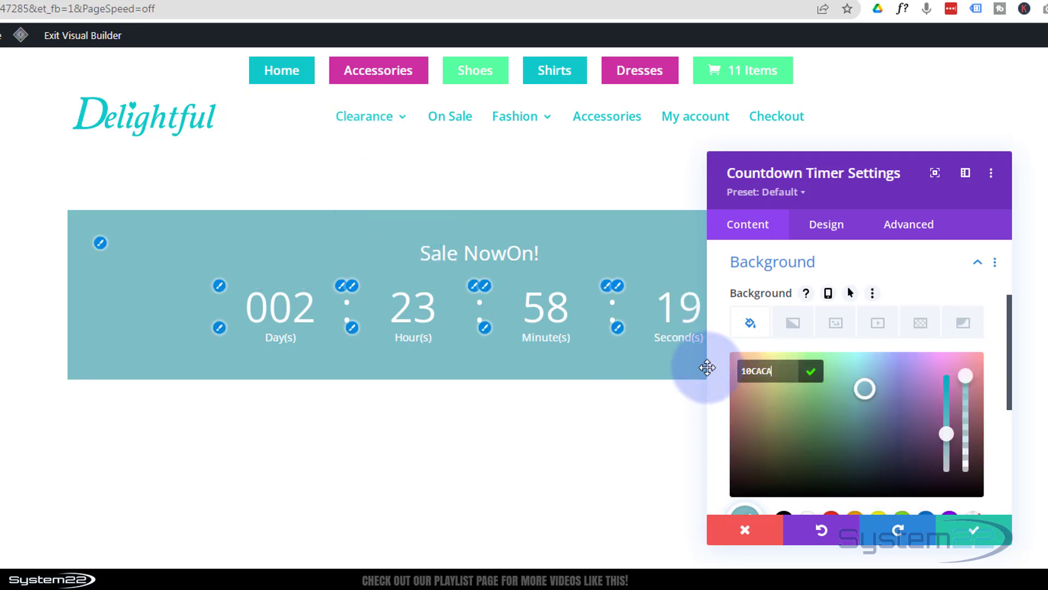
pyautogui.hotkey('ctrl', 'a')
pyautogui.hotkey('ctrl', 'v')
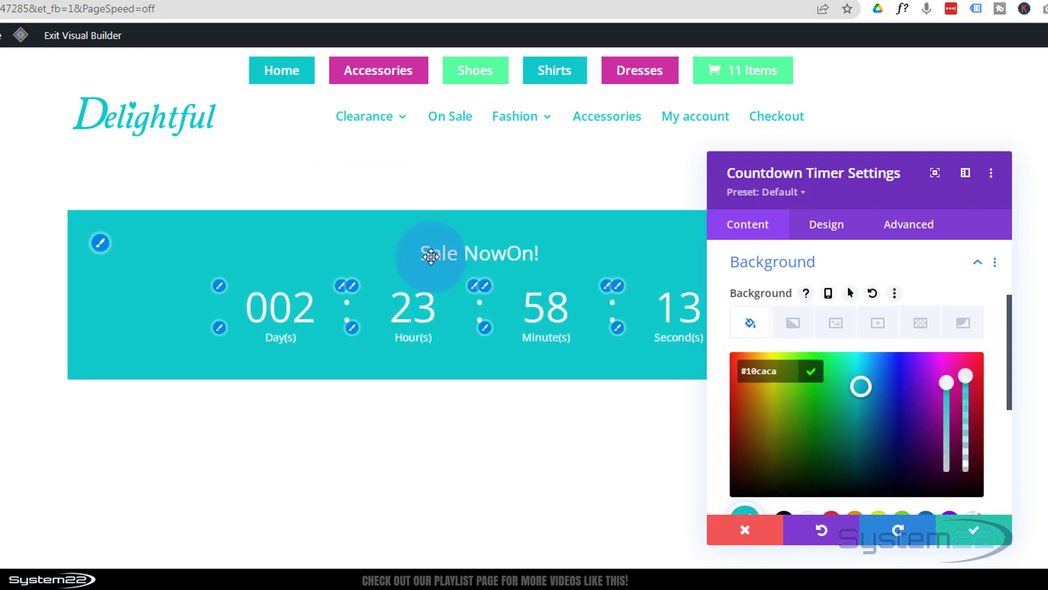
pyautogui.click(100, 242)
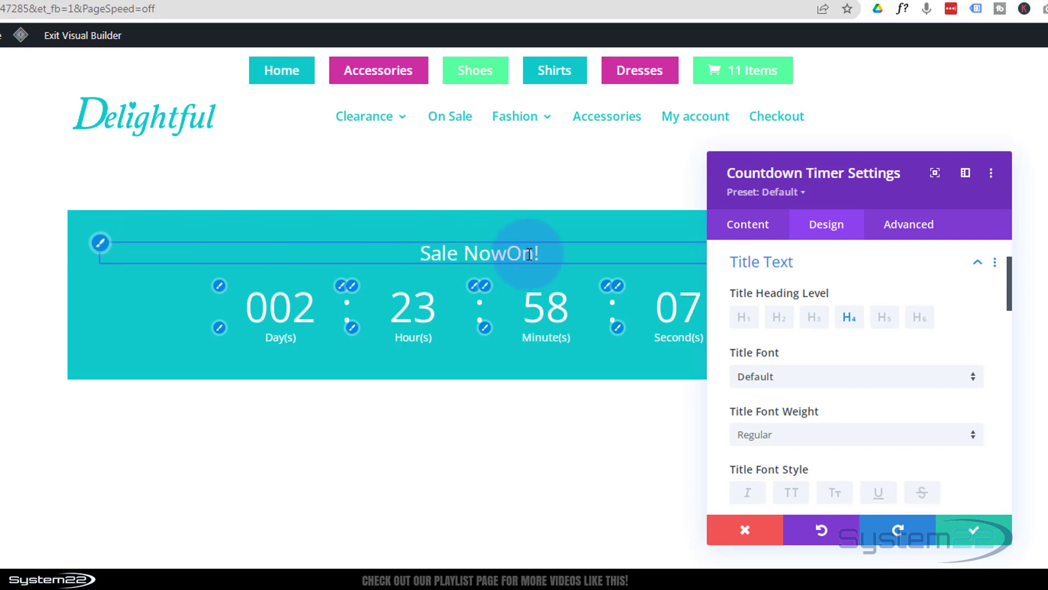
# Style the countdown title uppercase, 30px and bold, spacing it to read 'SALE NOW ON!'
pyautogui.scroll(-1, 816, 328)
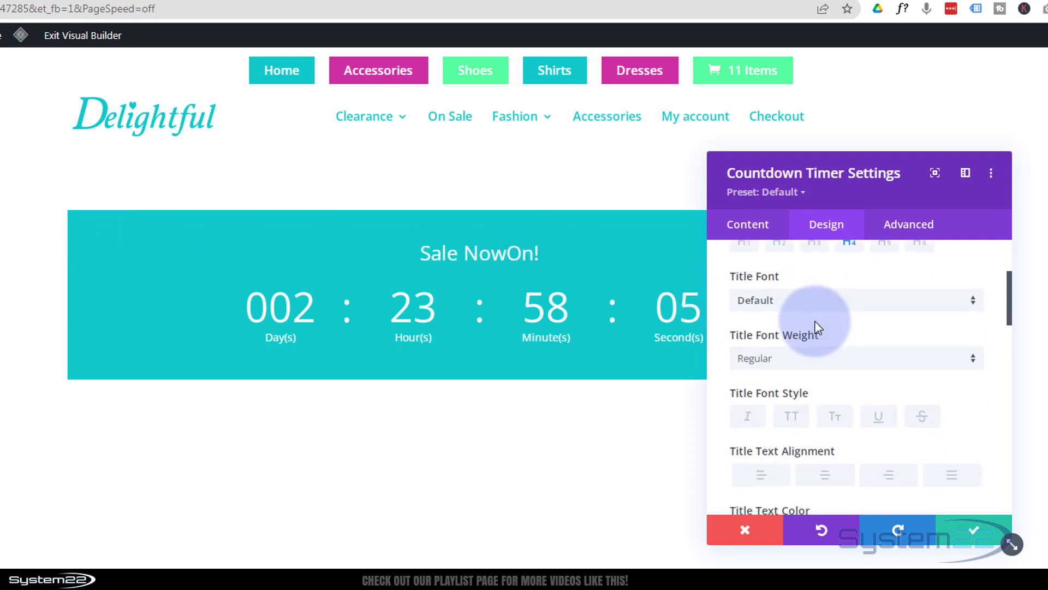
pyautogui.click(792, 418)
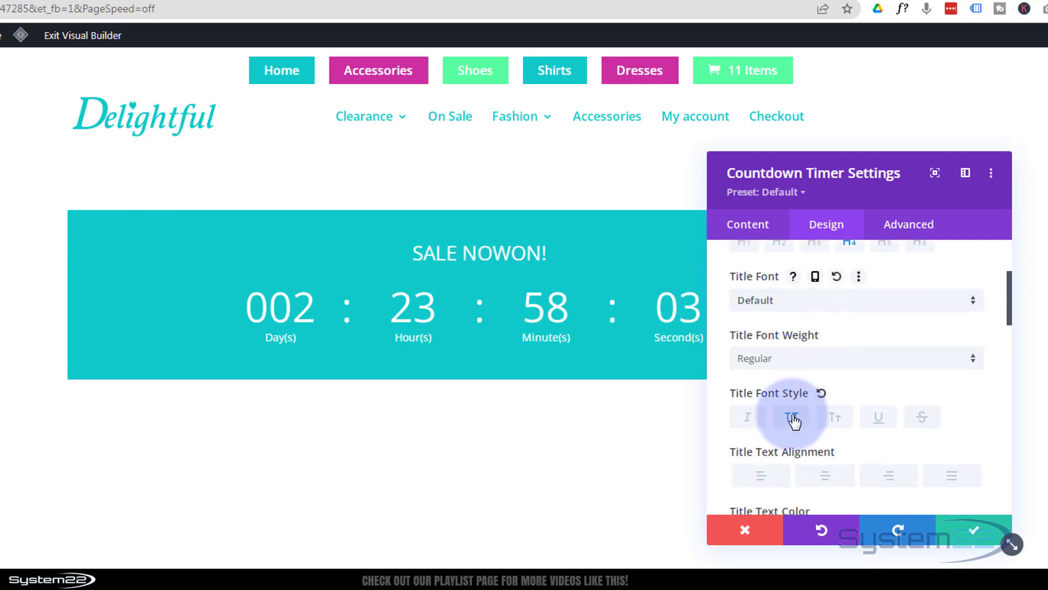
pyautogui.scroll(-2, 807, 431)
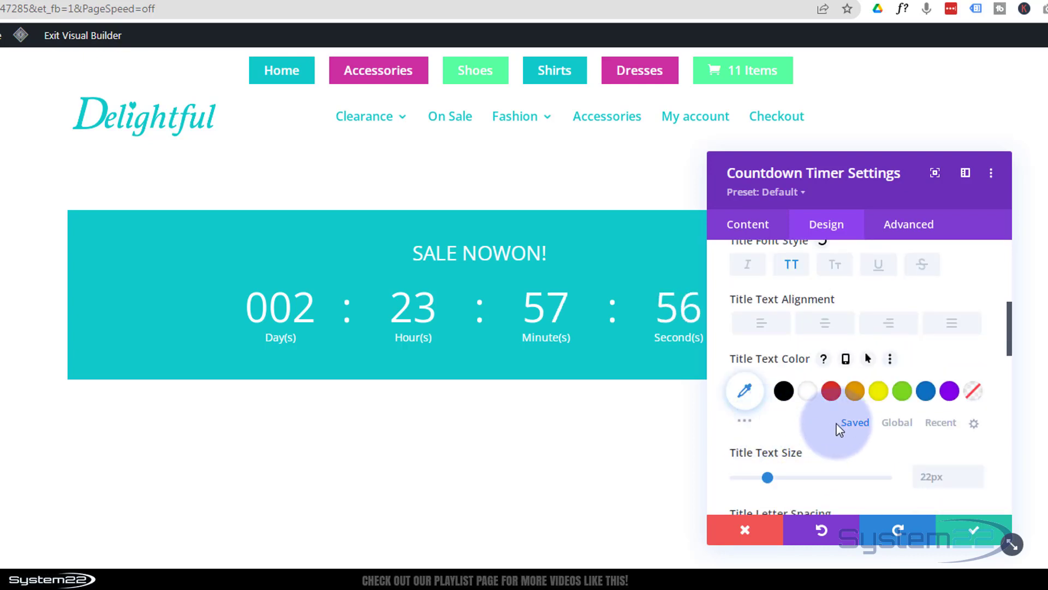
pyautogui.scroll(1, 851, 425)
pyautogui.scroll(-1, 840, 421)
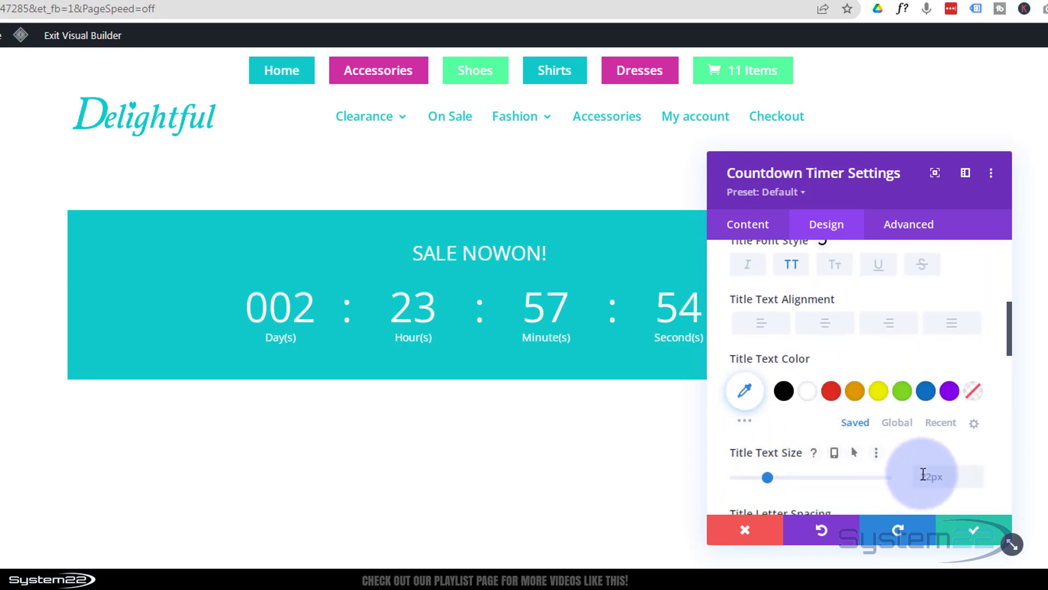
pyautogui.write('30px')
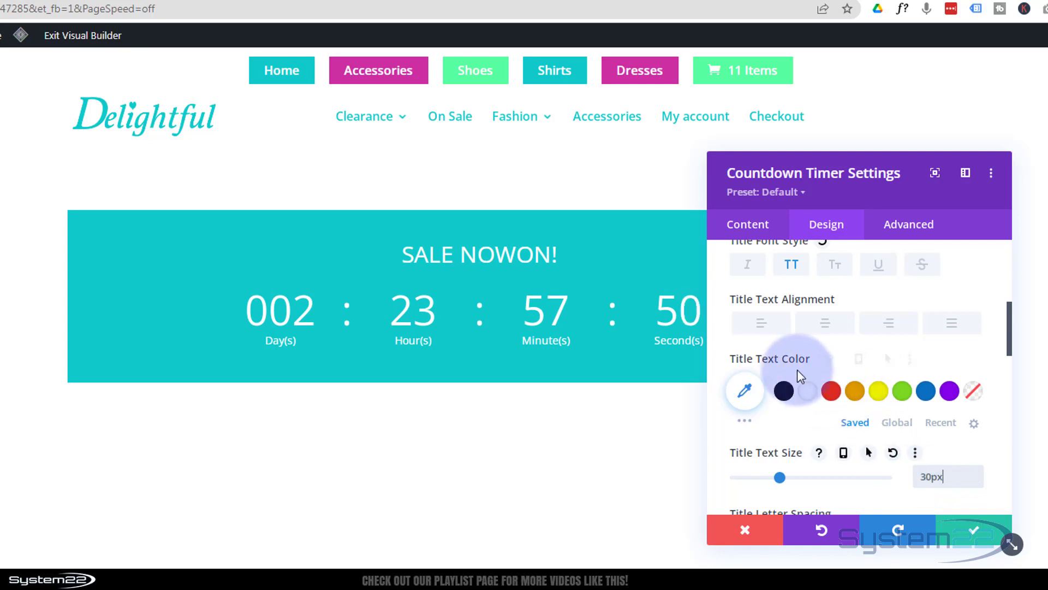
pyautogui.scroll(5, 865, 428)
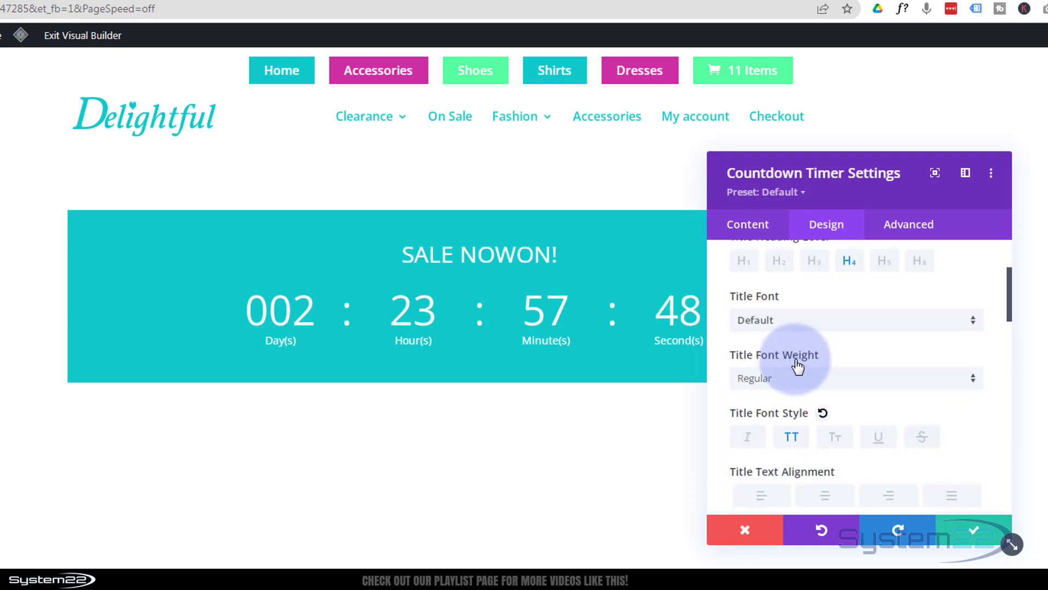
pyautogui.click(781, 434)
pyautogui.click(777, 532)
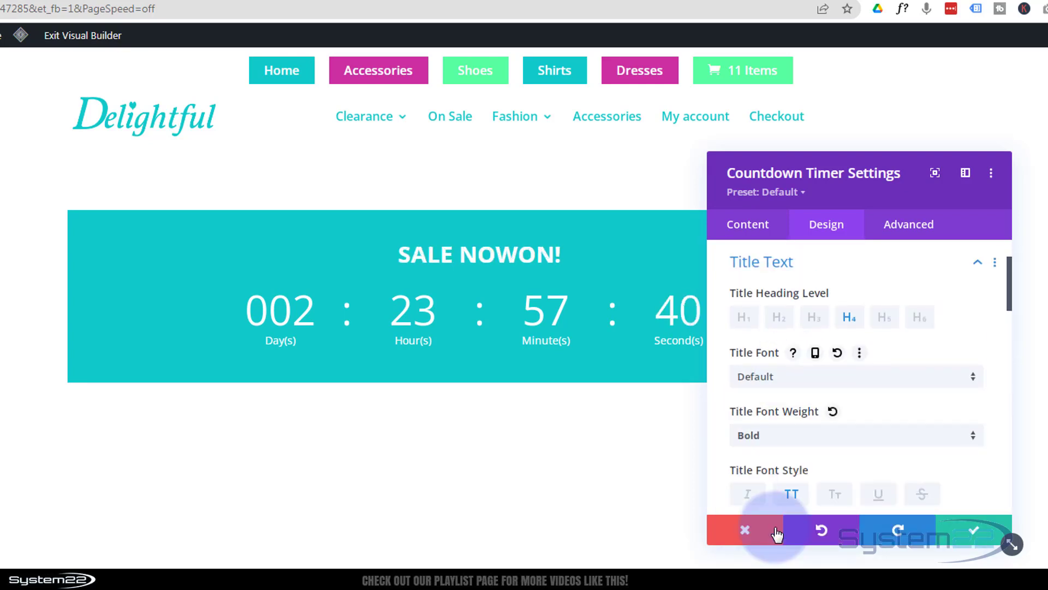
pyautogui.click(519, 255)
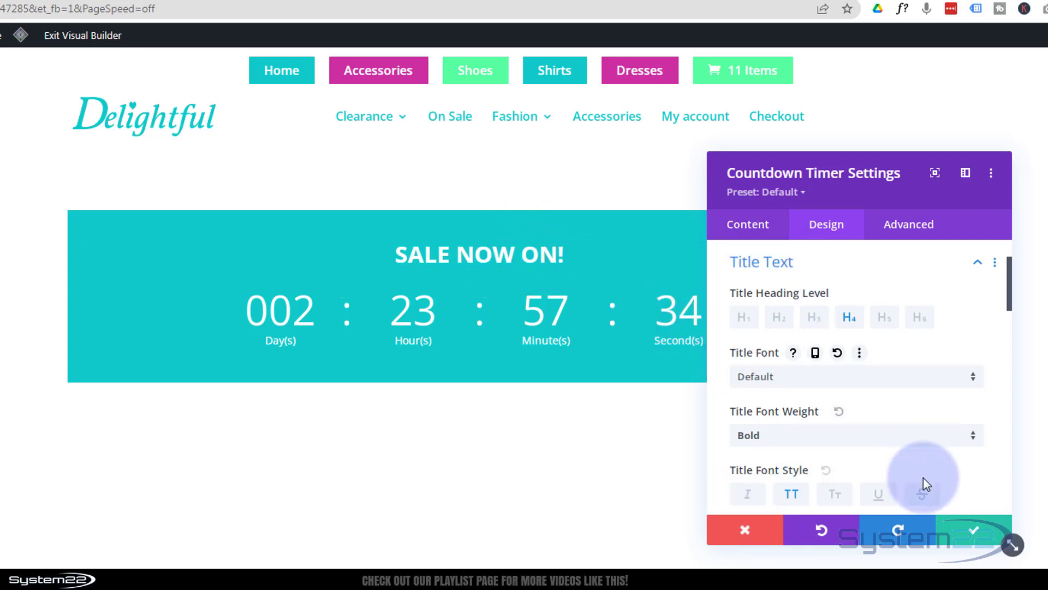
# Save the countdown settings and add a new module below it from the Woo Modules group
pyautogui.click(988, 540)
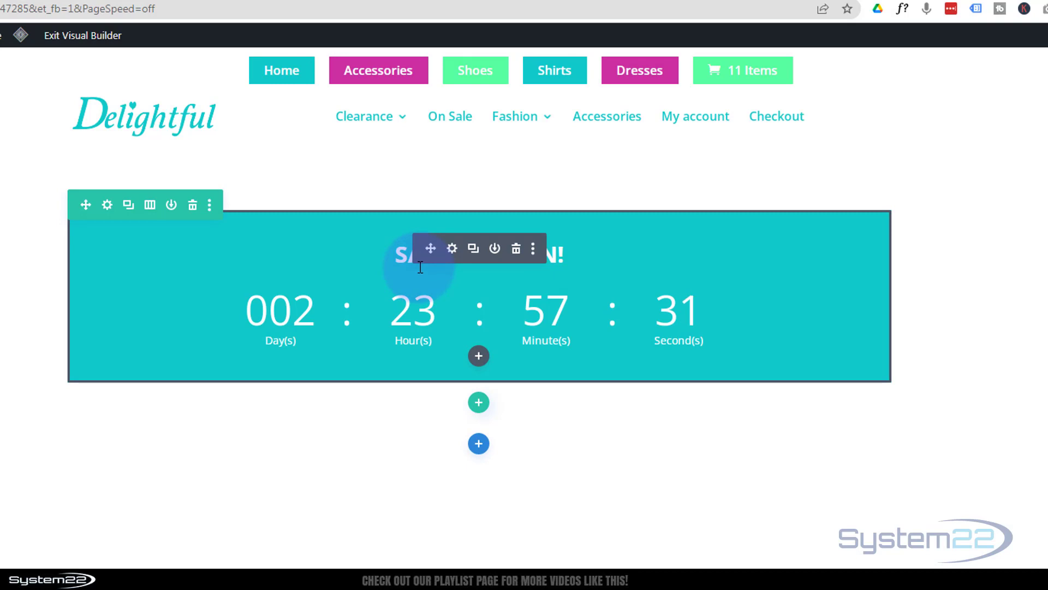
pyautogui.click(479, 356)
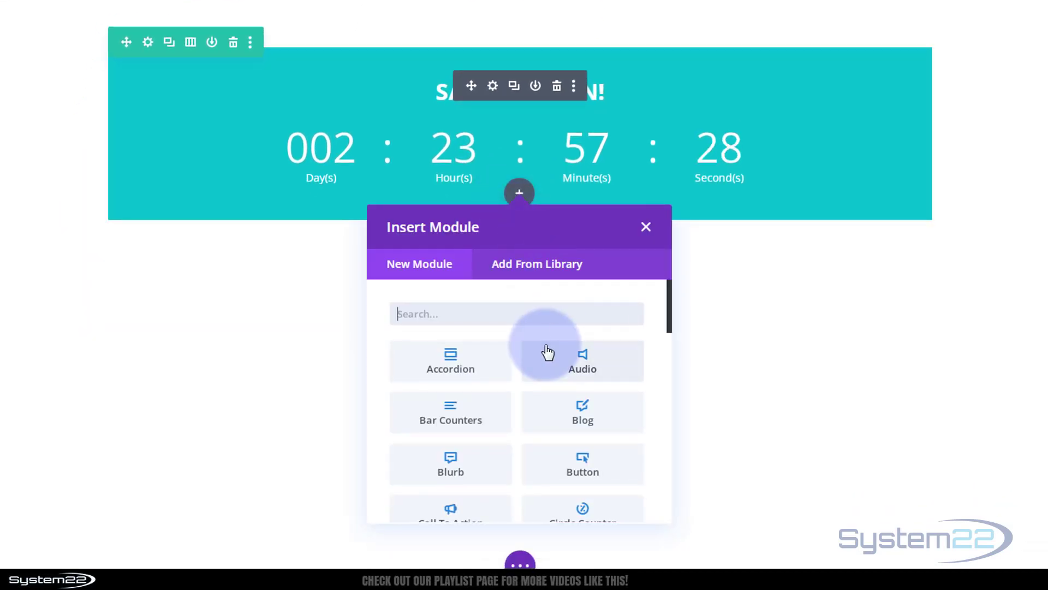
pyautogui.scroll(-15, 547, 352)
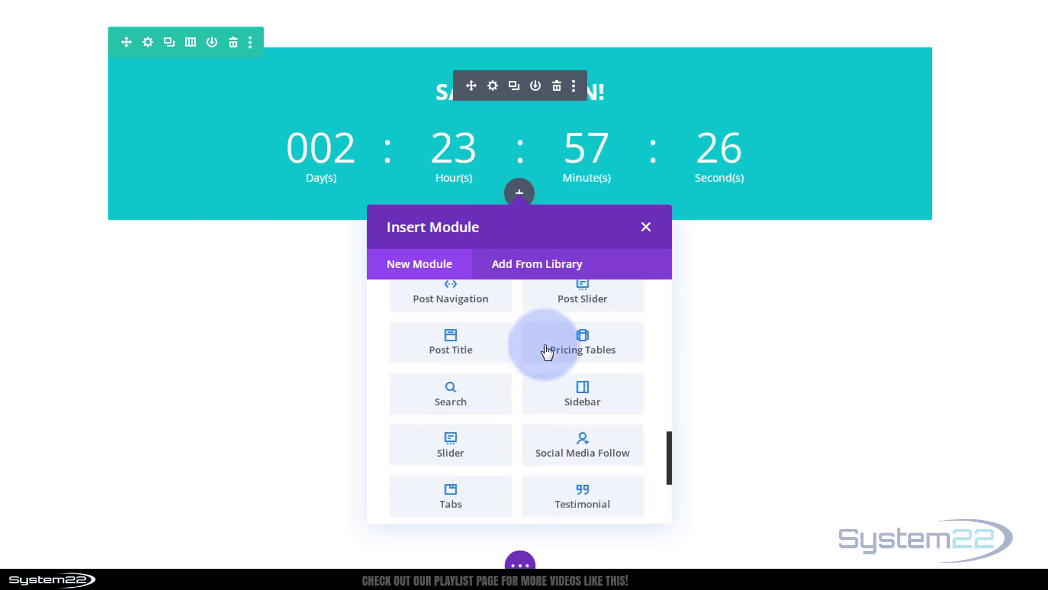
pyautogui.scroll(-1, 546, 352)
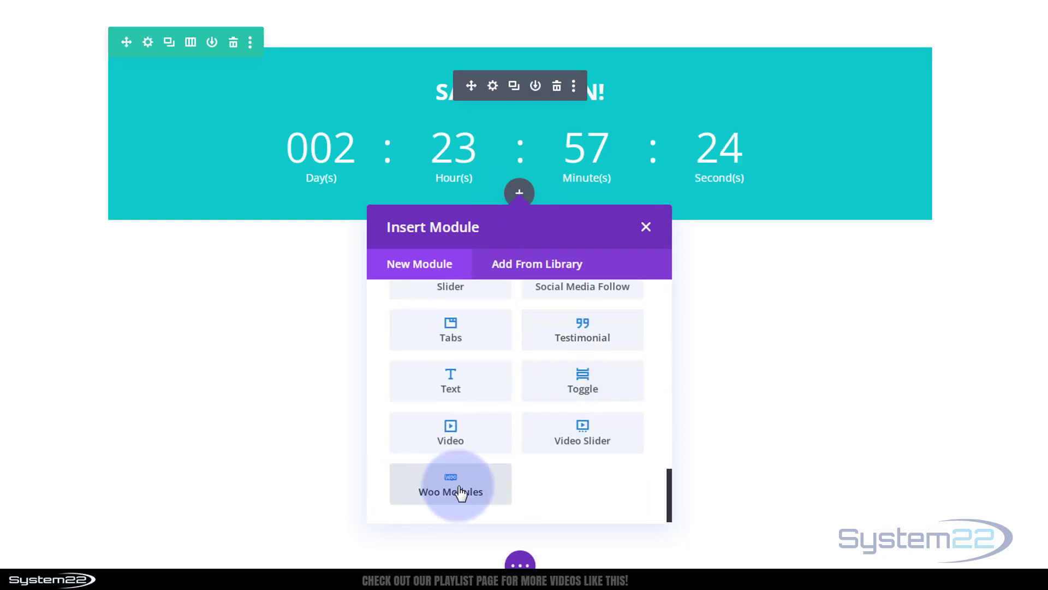
pyautogui.click(420, 486)
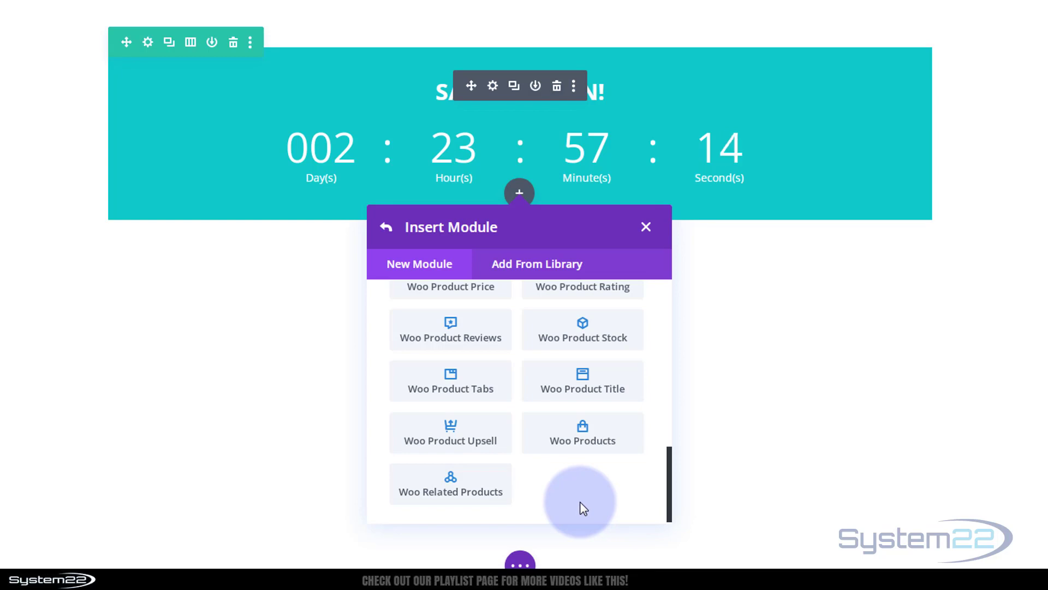
# Insert a Woo Products module limited to the On Sale product category
pyautogui.click(597, 435)
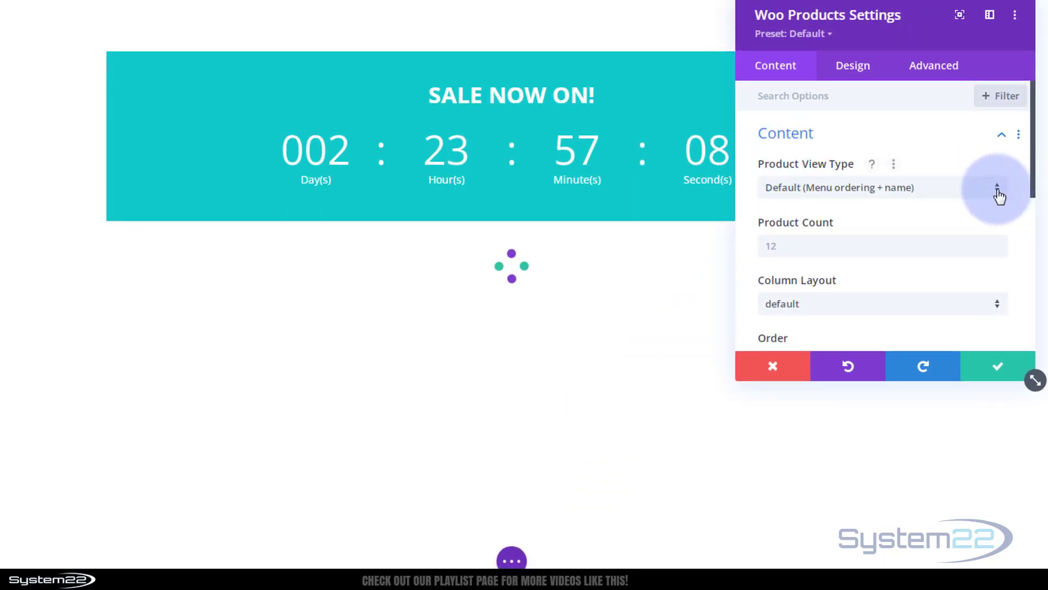
pyautogui.click(968, 194)
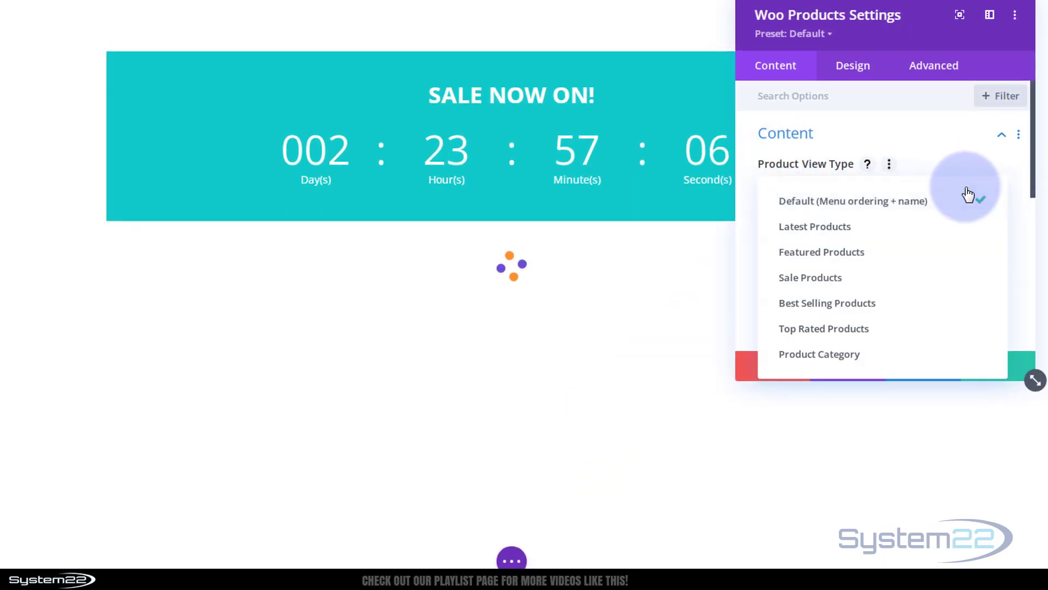
pyautogui.click(848, 360)
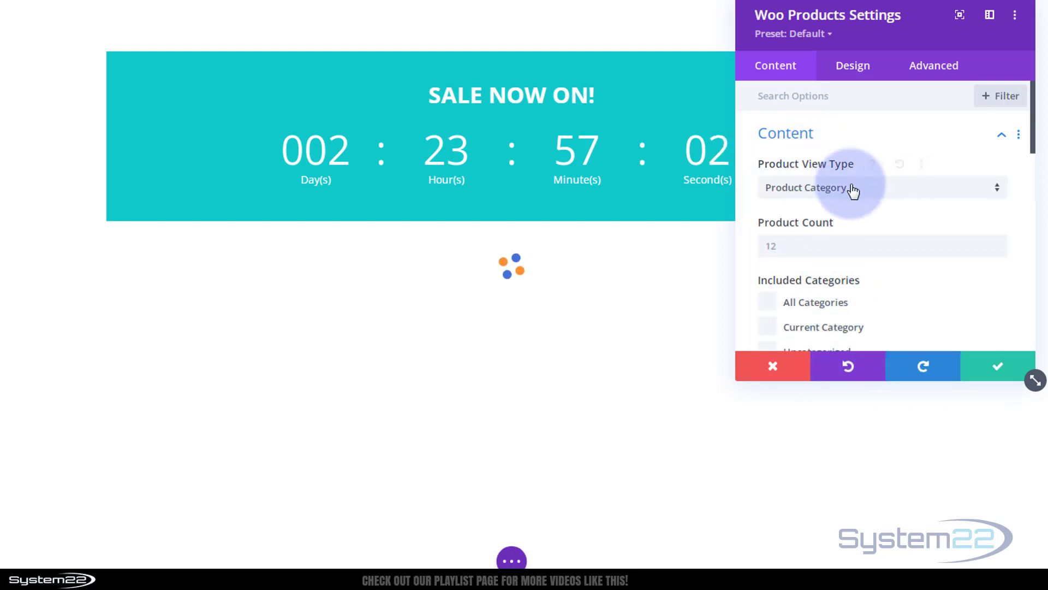
pyautogui.scroll(-3, 840, 276)
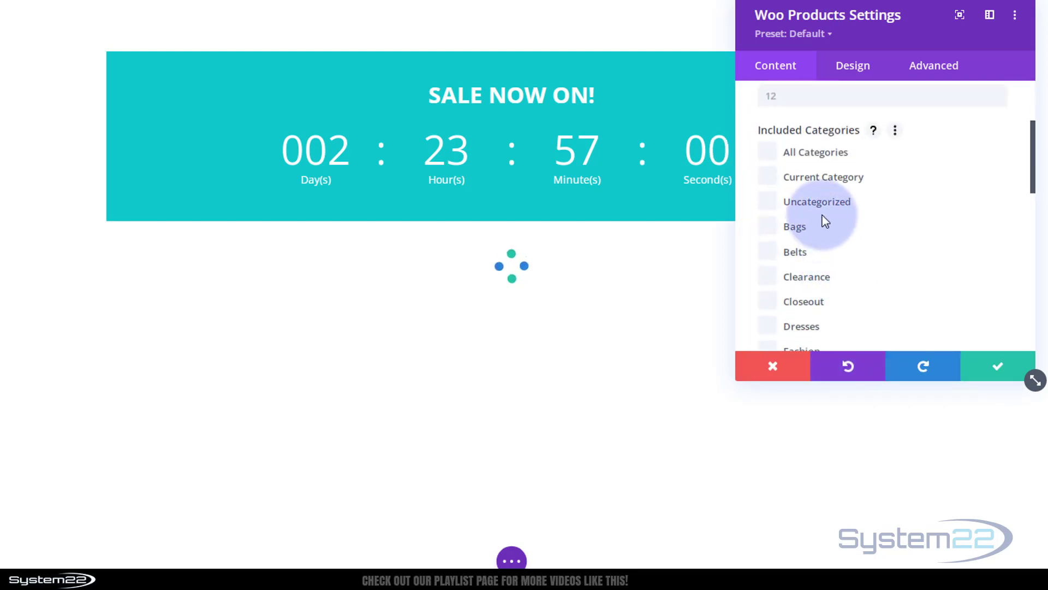
pyautogui.scroll(-3, 822, 214)
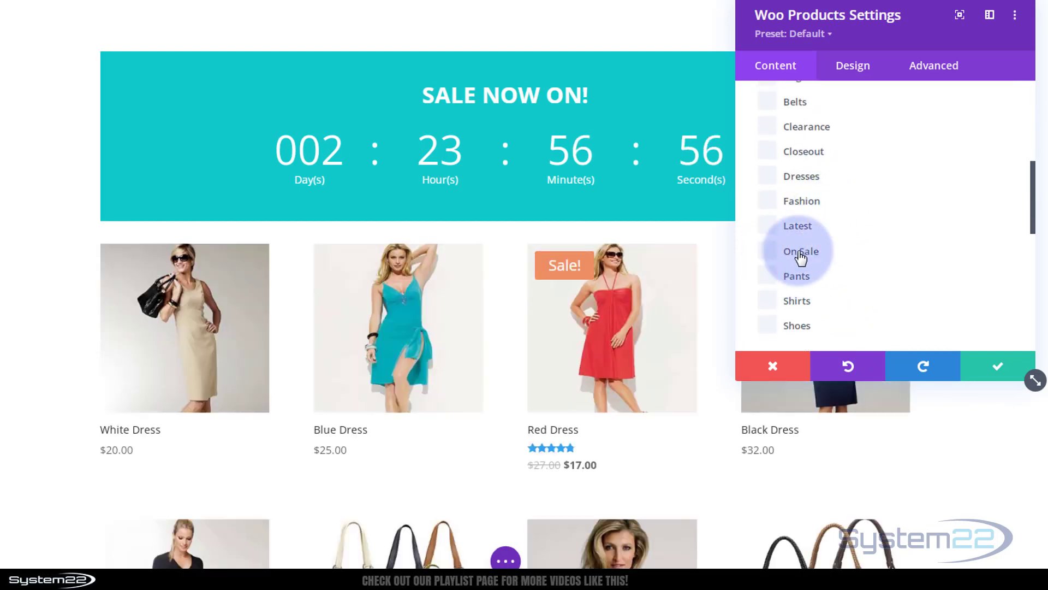
pyautogui.click(824, 255)
pyautogui.scroll(3, 845, 258)
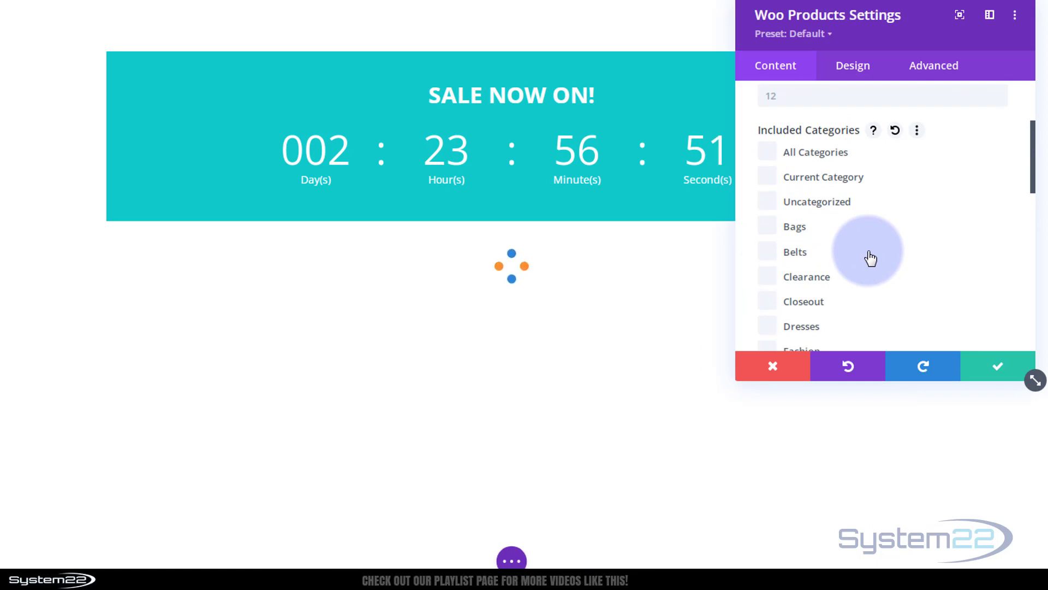
pyautogui.scroll(3, 871, 258)
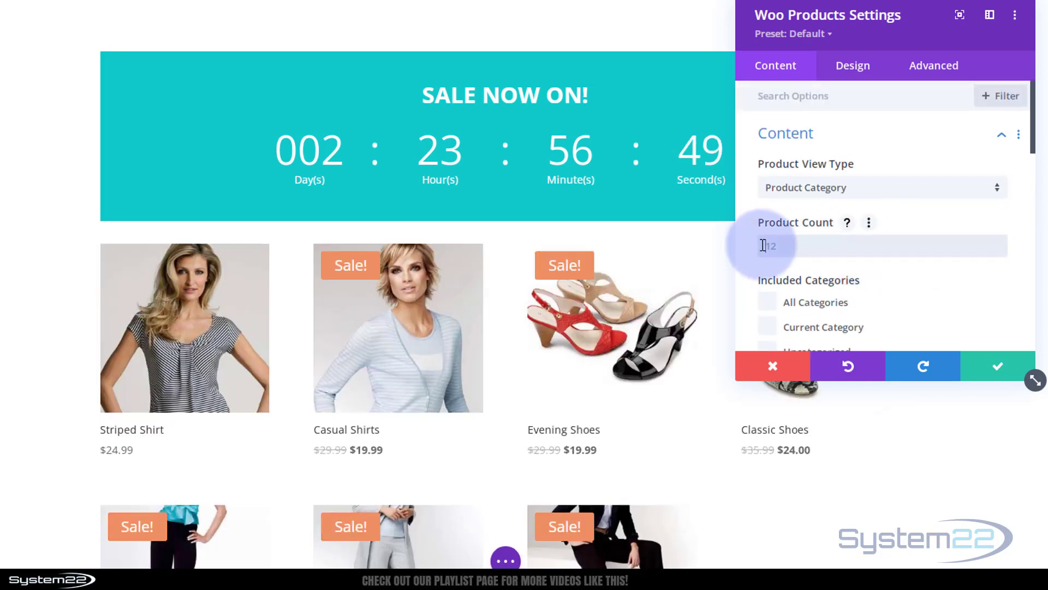
# Set the product count to 6 and the column layout to 3 Columns
pyautogui.write('6')
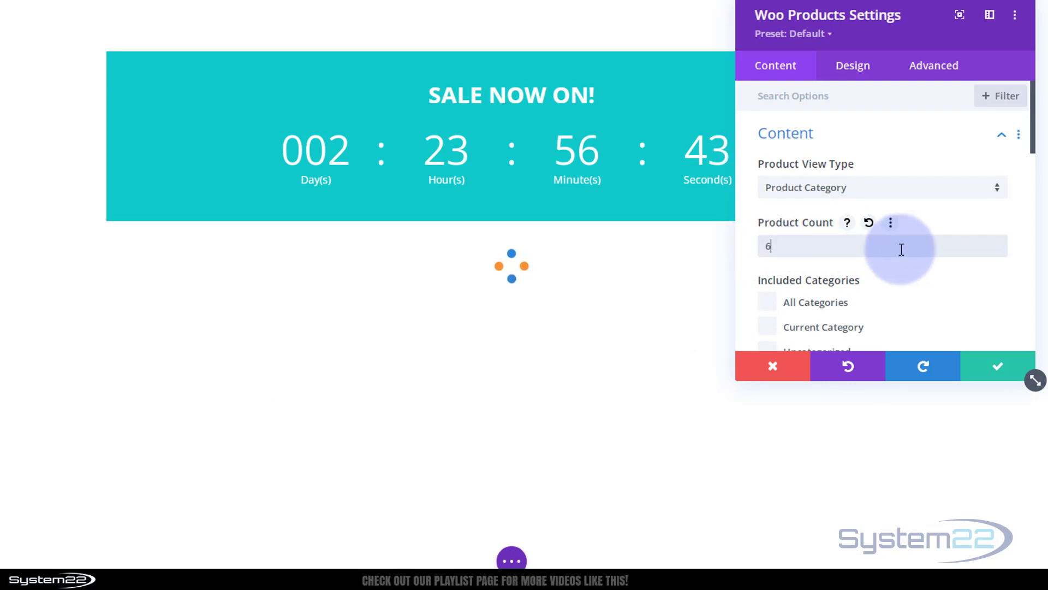
pyautogui.scroll(-5, 885, 197)
pyautogui.scroll(-2, 885, 197)
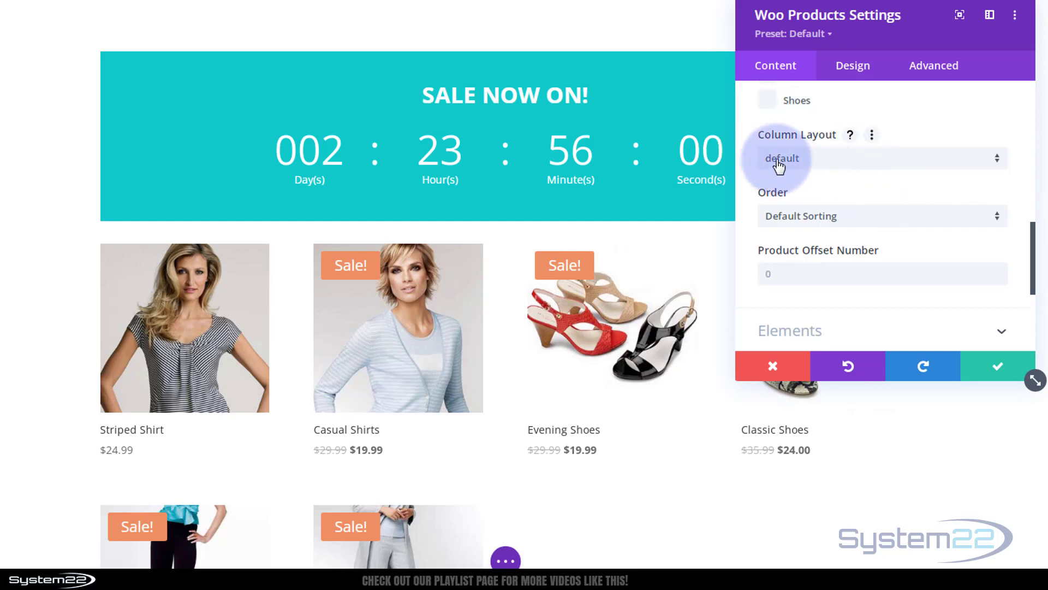
pyautogui.click(858, 163)
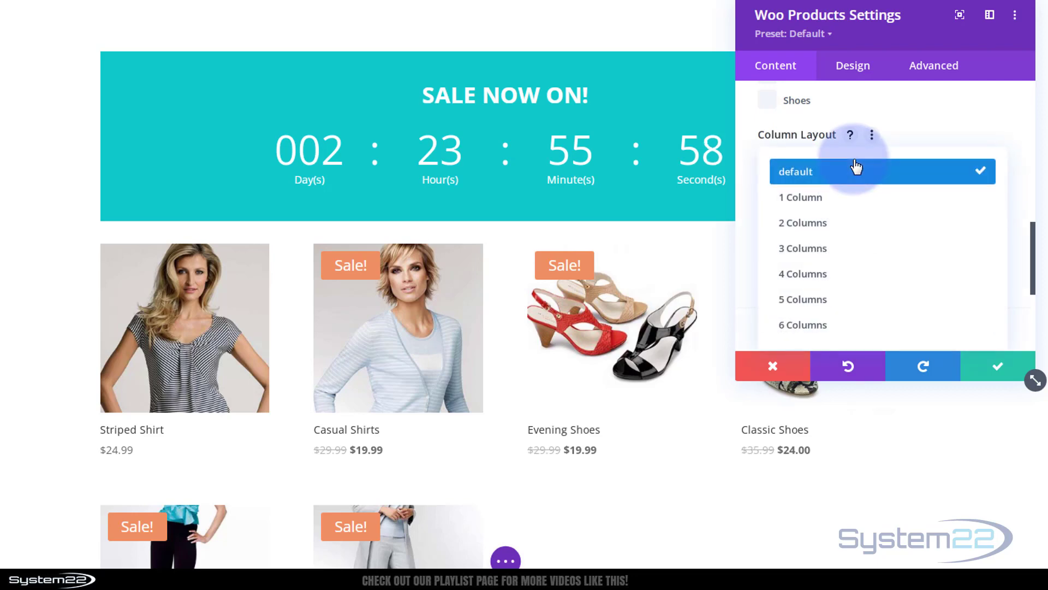
pyautogui.click(836, 259)
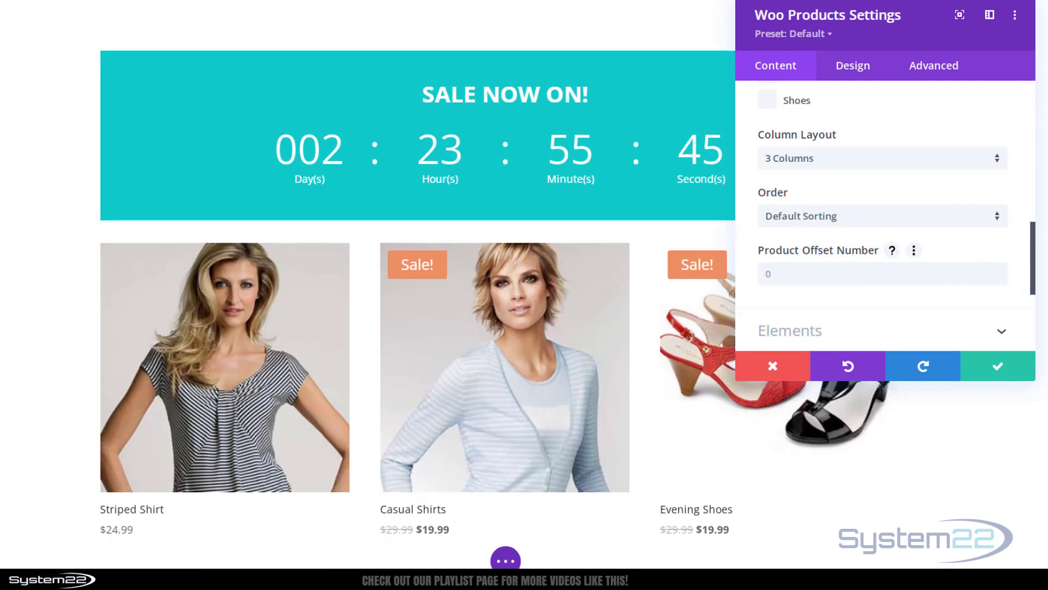
pyautogui.scroll(-5, 418, 284)
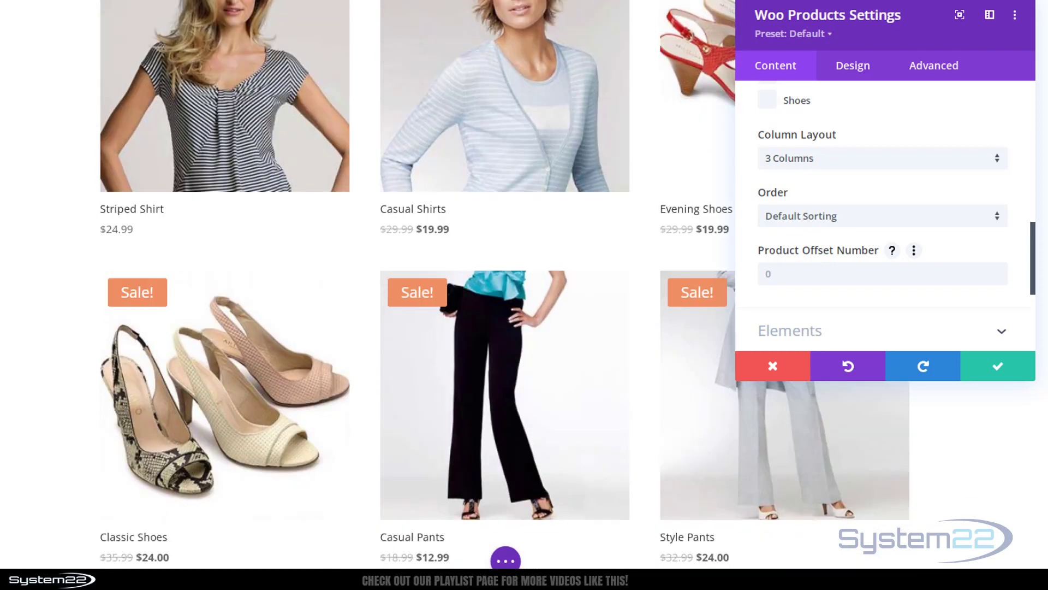
pyautogui.scroll(4, 505, 284)
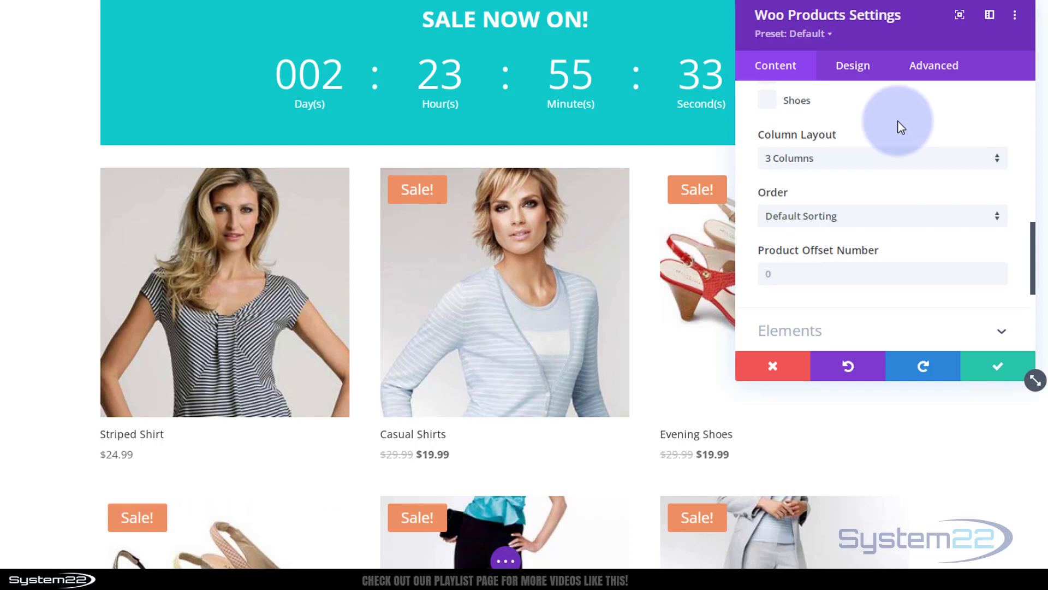
# Apply the fourth Image Box Shadow preset to the product images
pyautogui.click(861, 68)
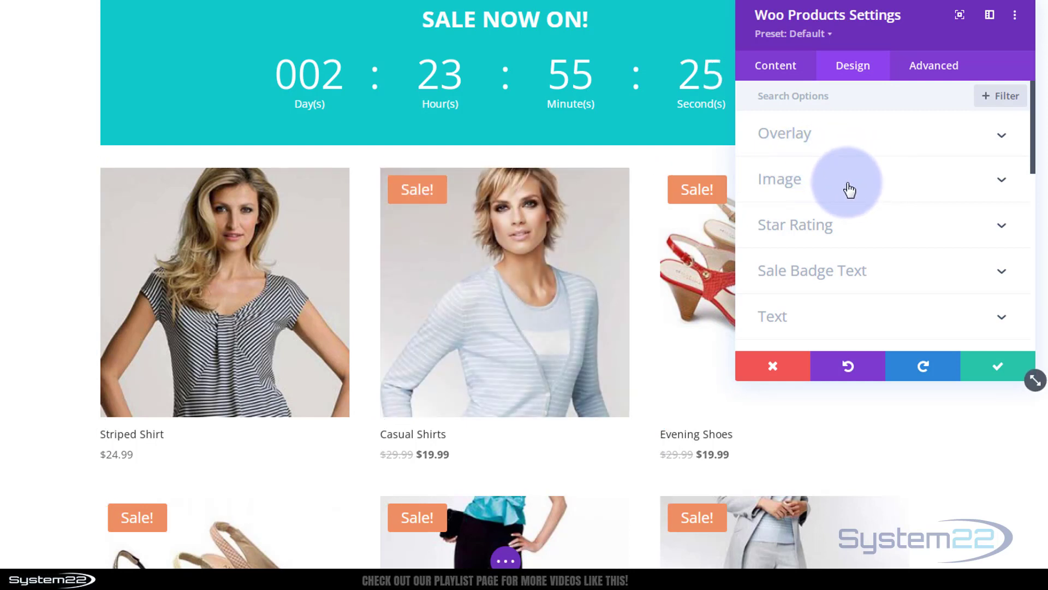
pyautogui.click(845, 187)
pyautogui.scroll(-3, 850, 186)
pyautogui.scroll(-8, 850, 188)
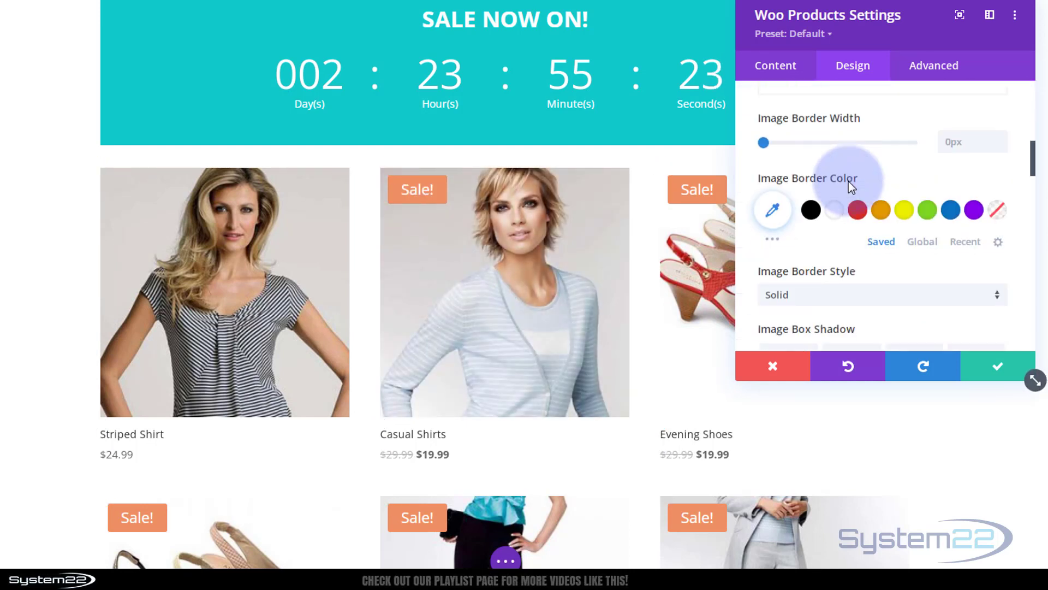
pyautogui.click(983, 162)
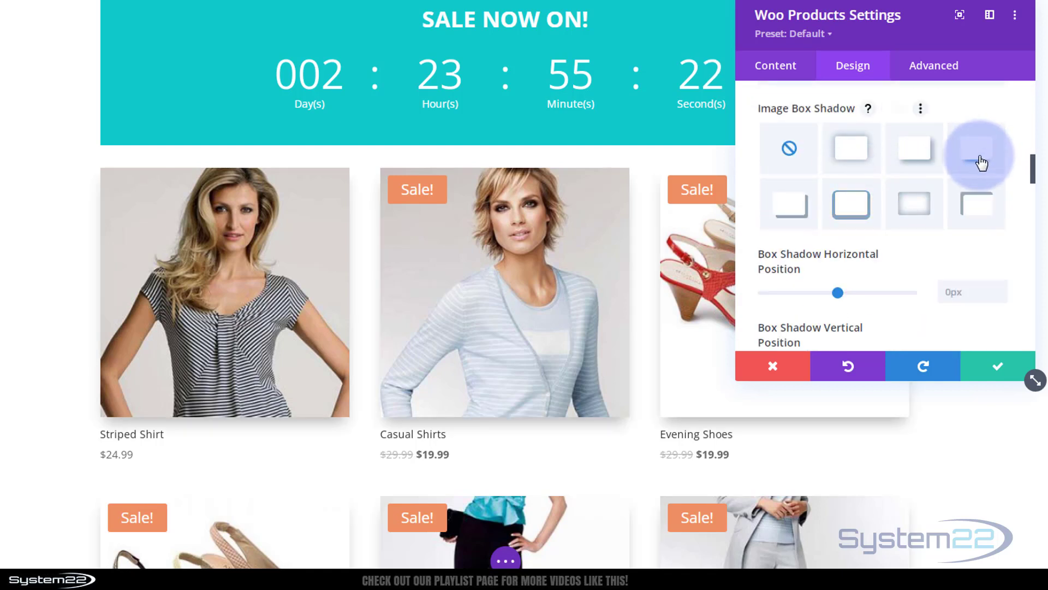
pyautogui.scroll(-4, 874, 120)
pyautogui.scroll(-15, 850, 170)
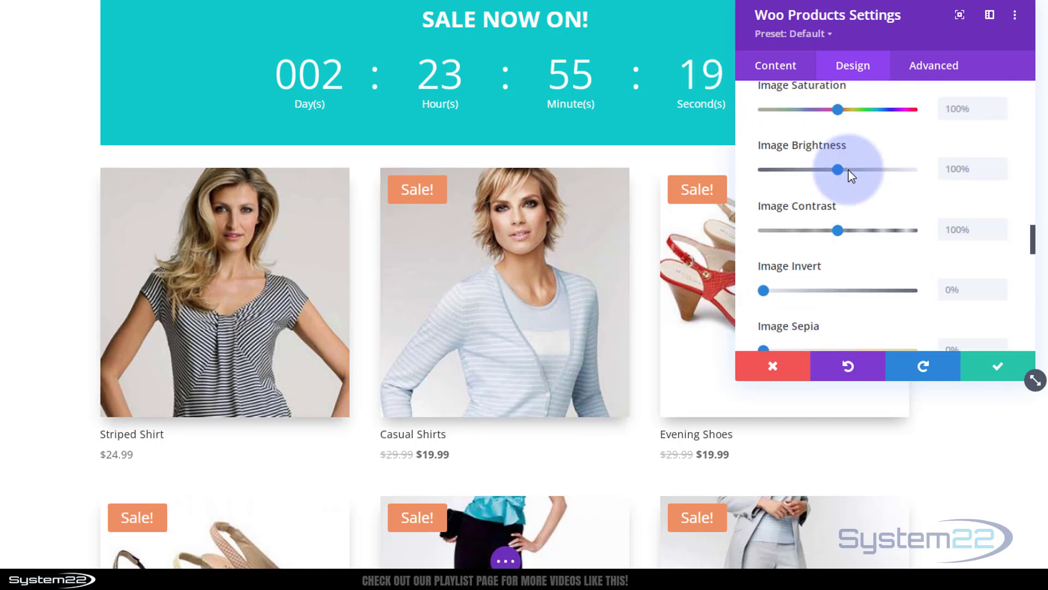
pyautogui.scroll(2, 849, 174)
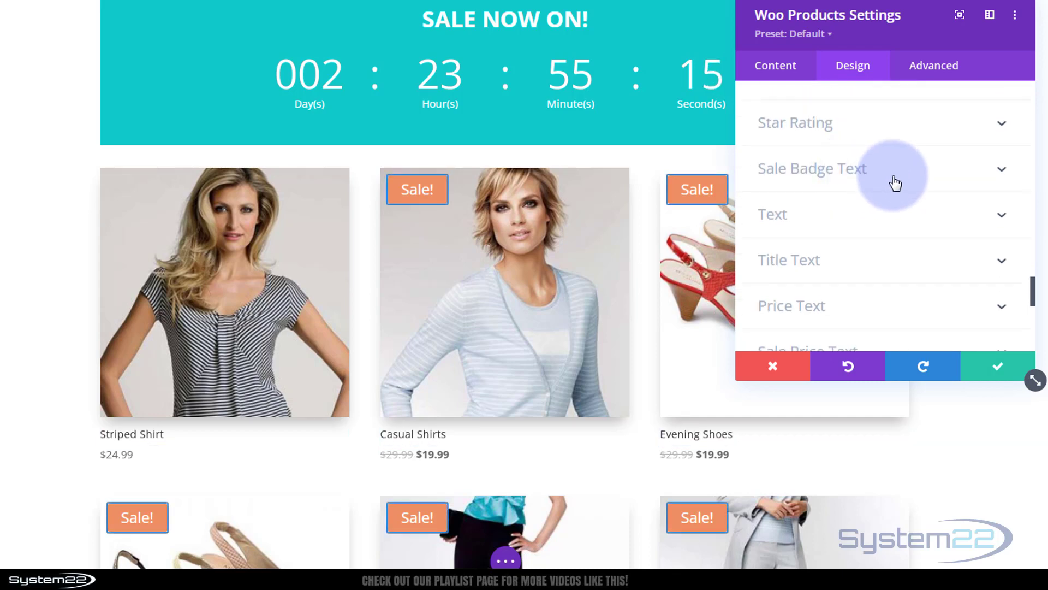
# Color the Sale! badges magenta #cc2fa2 from the Accessories button, then save the module
pyautogui.click(895, 180)
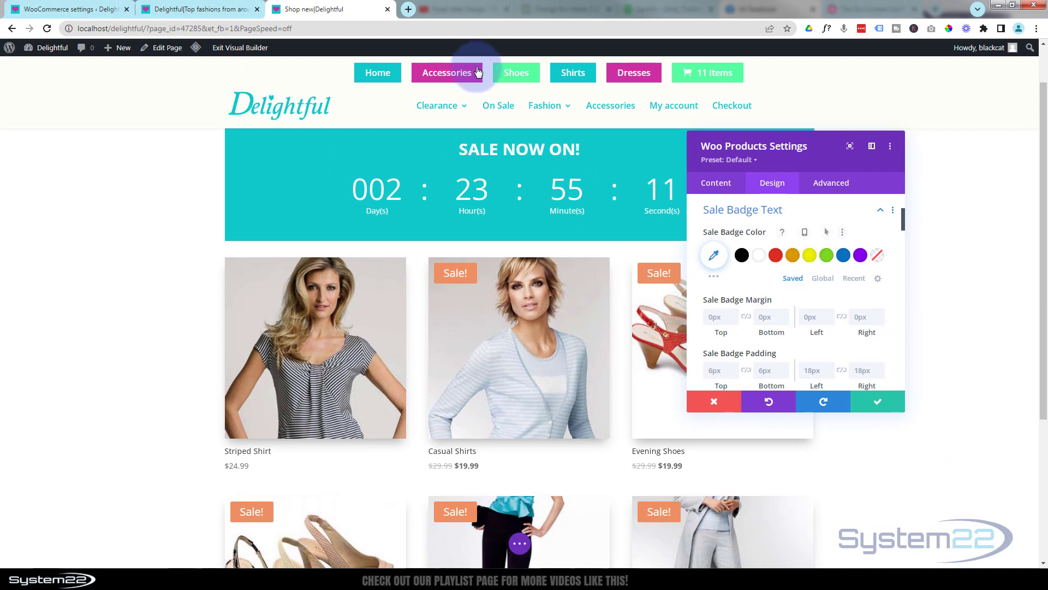
pyautogui.click(949, 29)
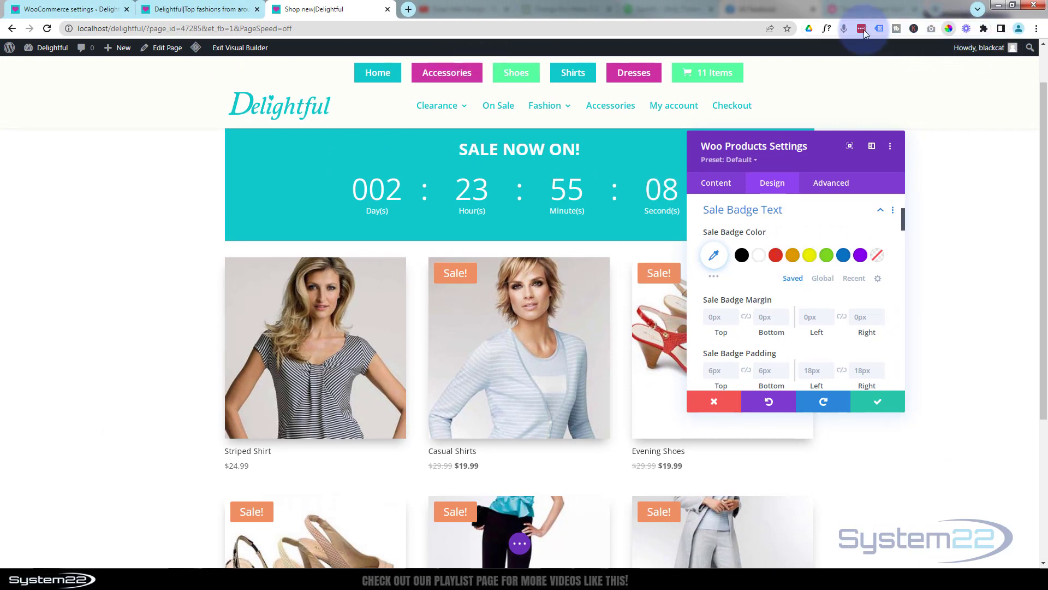
pyautogui.click(479, 64)
pyautogui.rightClick(514, 84)
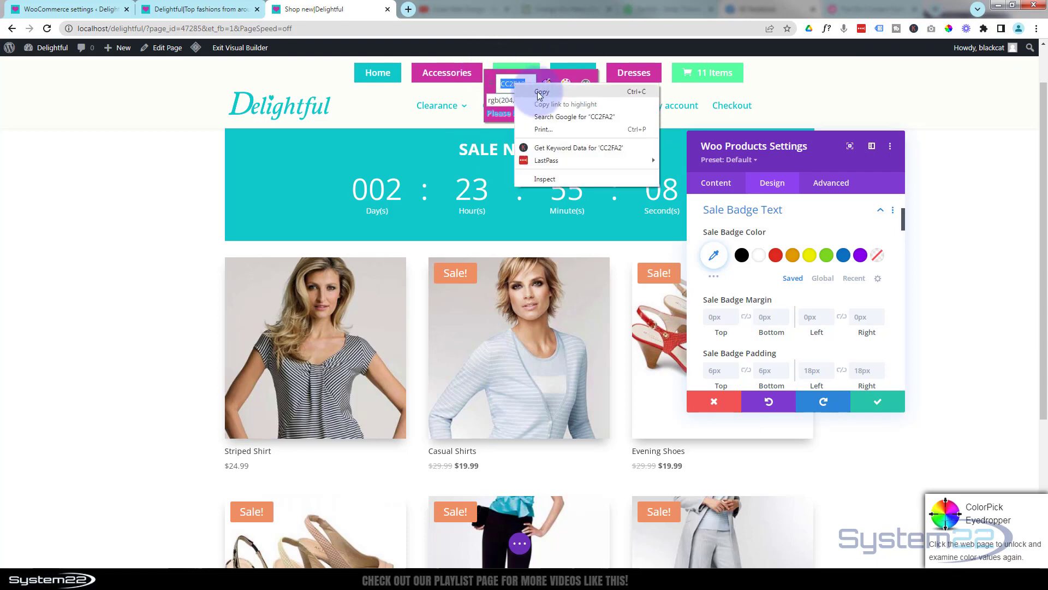
pyautogui.click(540, 93)
pyautogui.press('Escape')
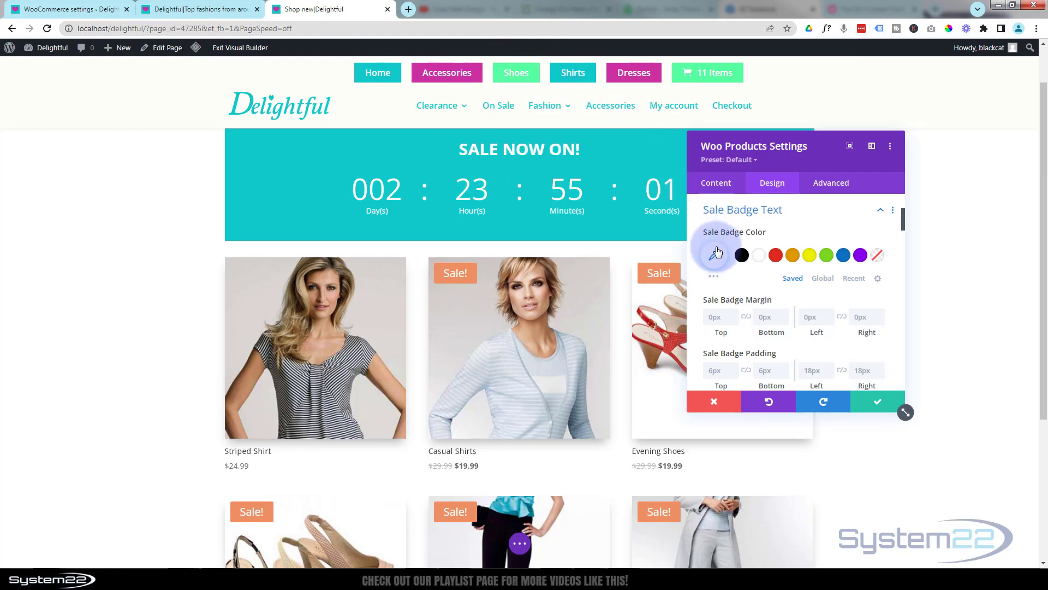
pyautogui.click(716, 254)
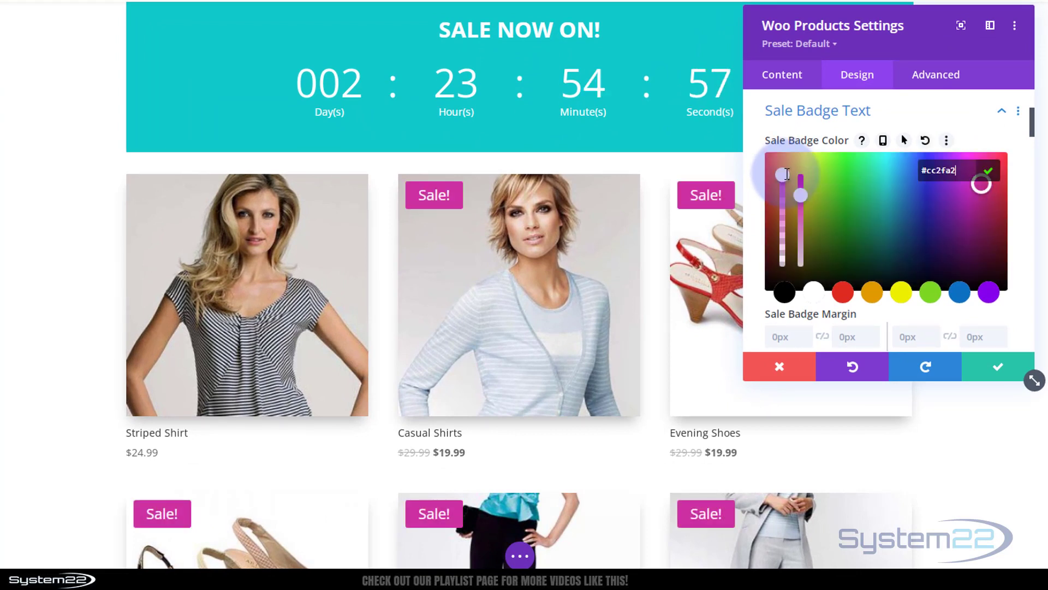
pyautogui.click(995, 375)
pyautogui.click(994, 375)
pyautogui.scroll(-5, 999, 327)
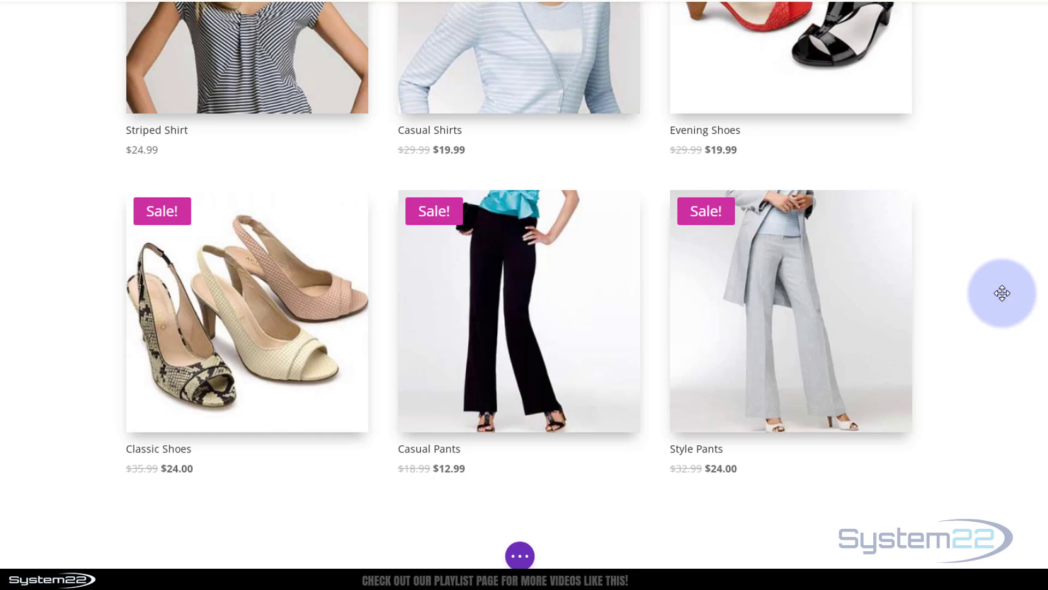
# Scroll through the three-column sale product grid to review the magenta Sale! badges
pyautogui.scroll(2, 371, 447)
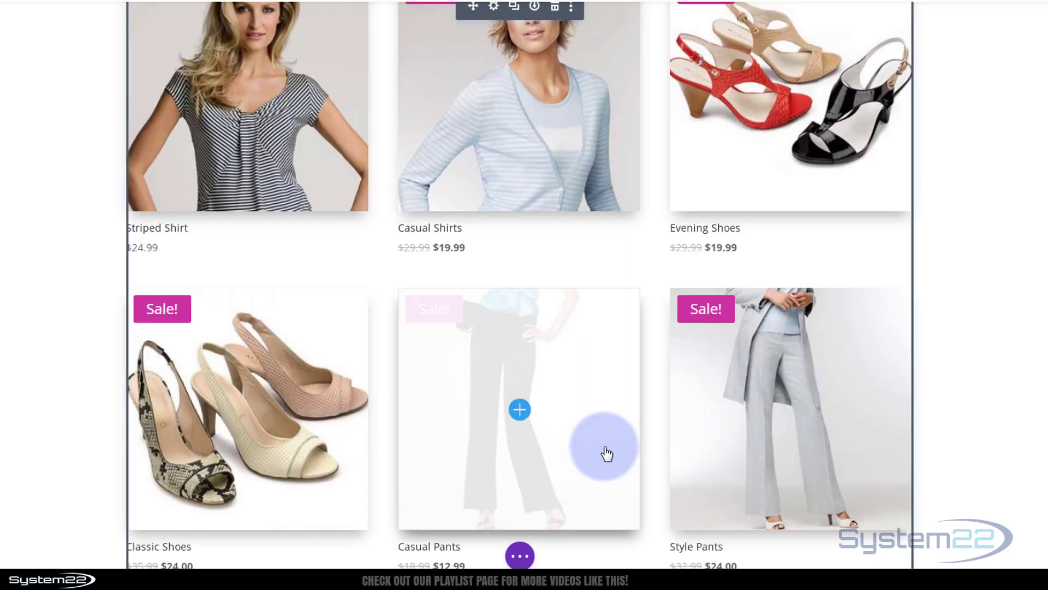
pyautogui.scroll(-2, 607, 453)
pyautogui.scroll(2, 563, 508)
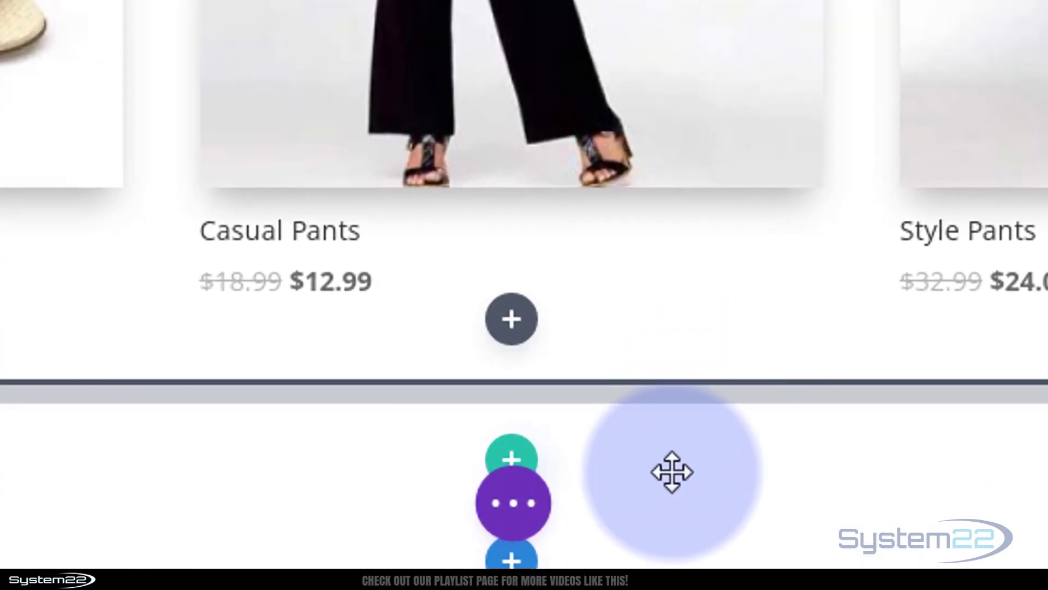
pyautogui.scroll(5, 671, 471)
pyautogui.scroll(-2, 642, 519)
pyautogui.scroll(2, 635, 501)
pyautogui.scroll(1, 546, 423)
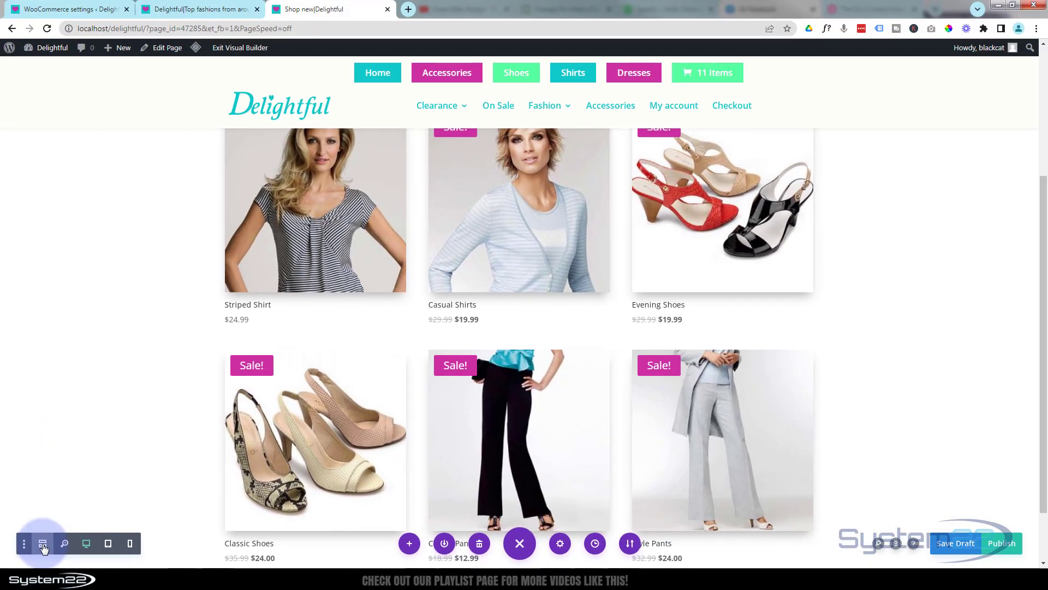
# In wireframe view, add a regular section with an empty two-column row below the sale content
pyautogui.click(43, 547)
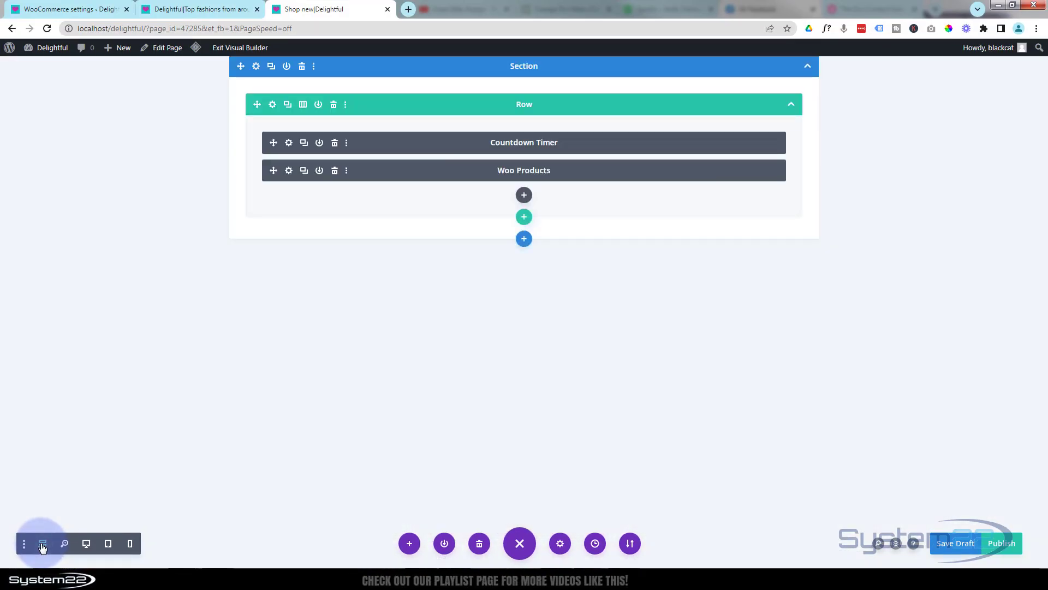
pyautogui.click(524, 240)
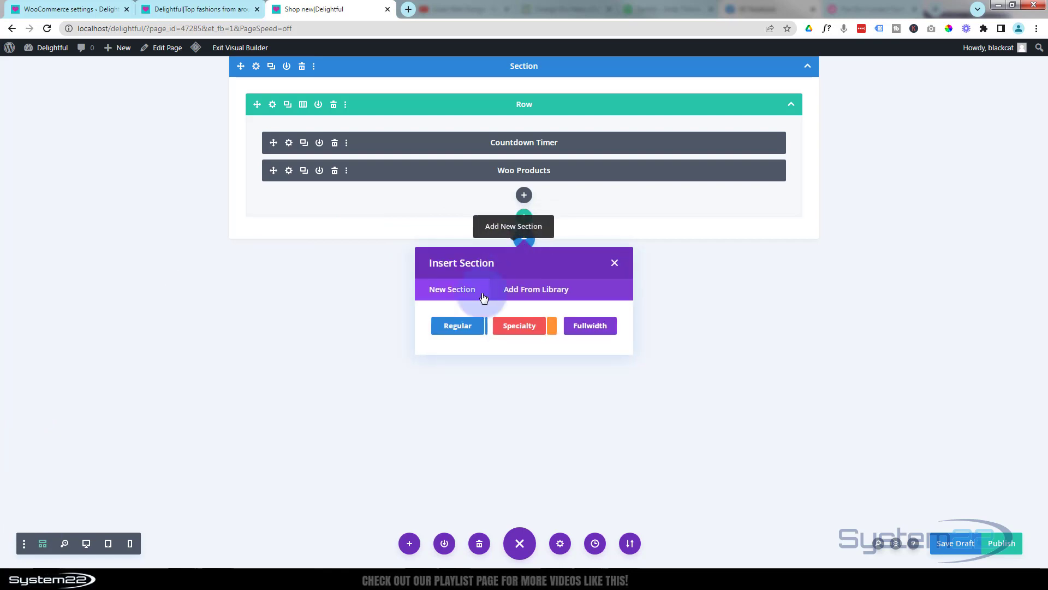
pyautogui.click(458, 326)
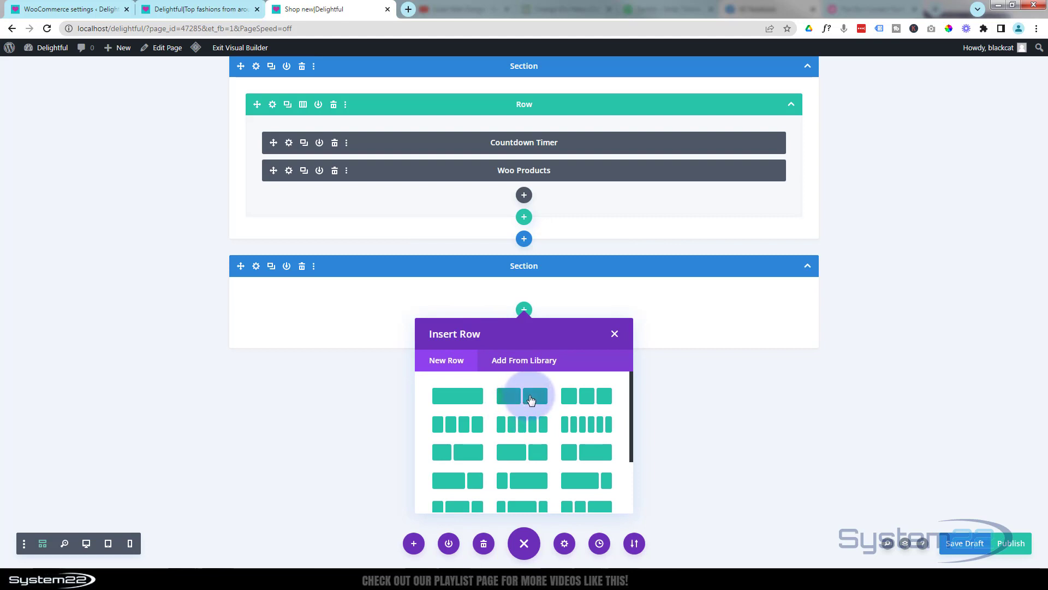
pyautogui.click(530, 400)
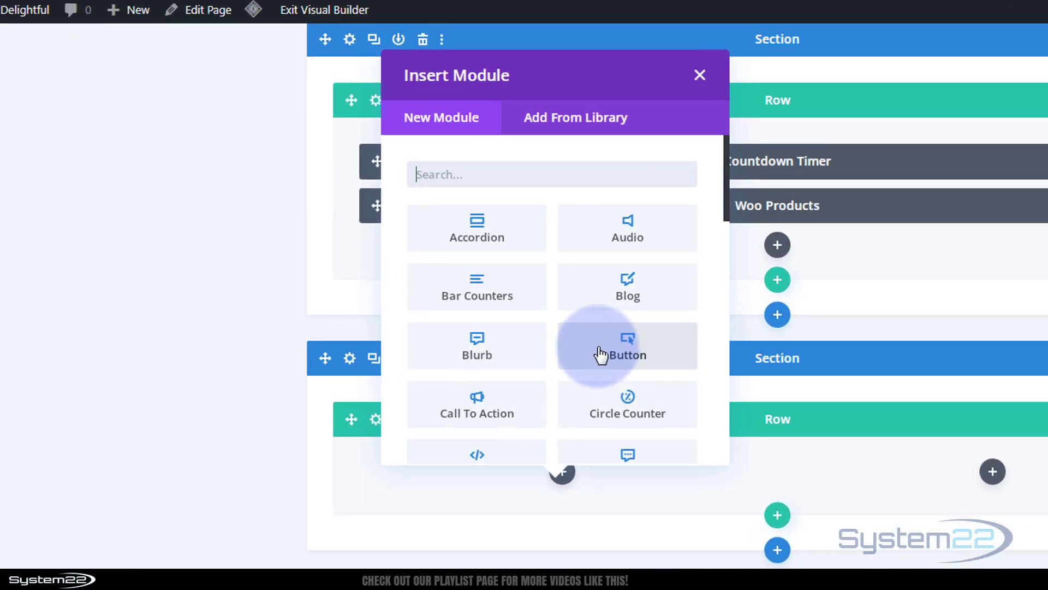
pyautogui.scroll(-6, 540, 300)
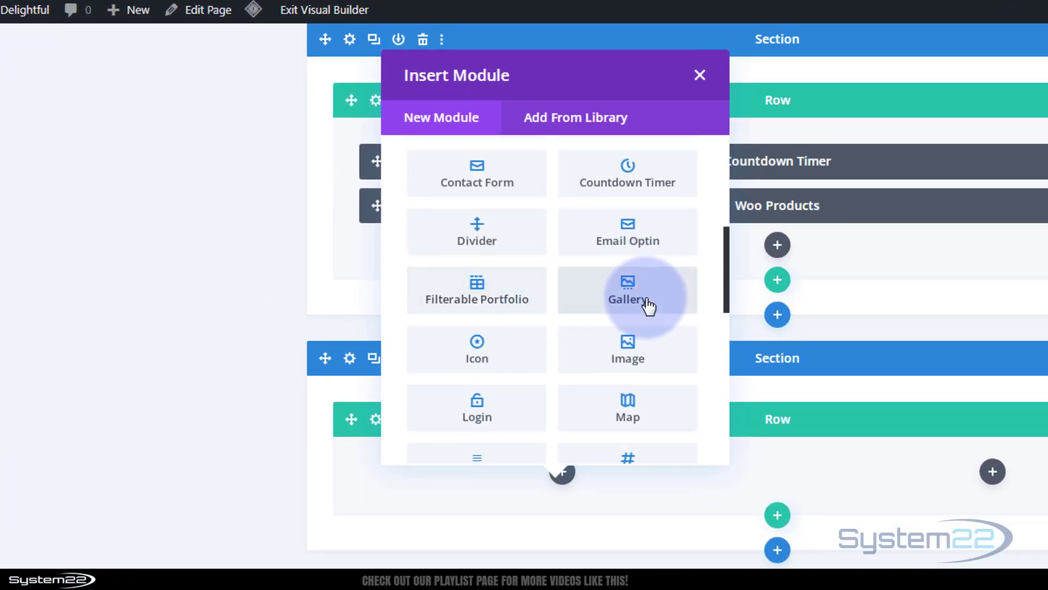
# Add a Gallery module and select the four belt and two bag images, leaving out the black bag
pyautogui.click(630, 295)
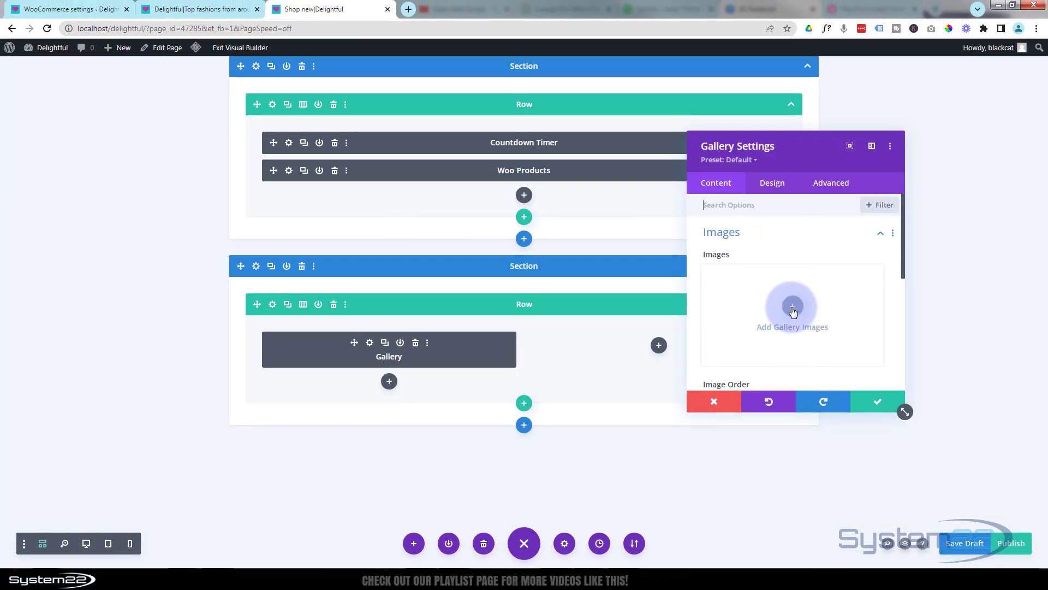
pyautogui.click(792, 307)
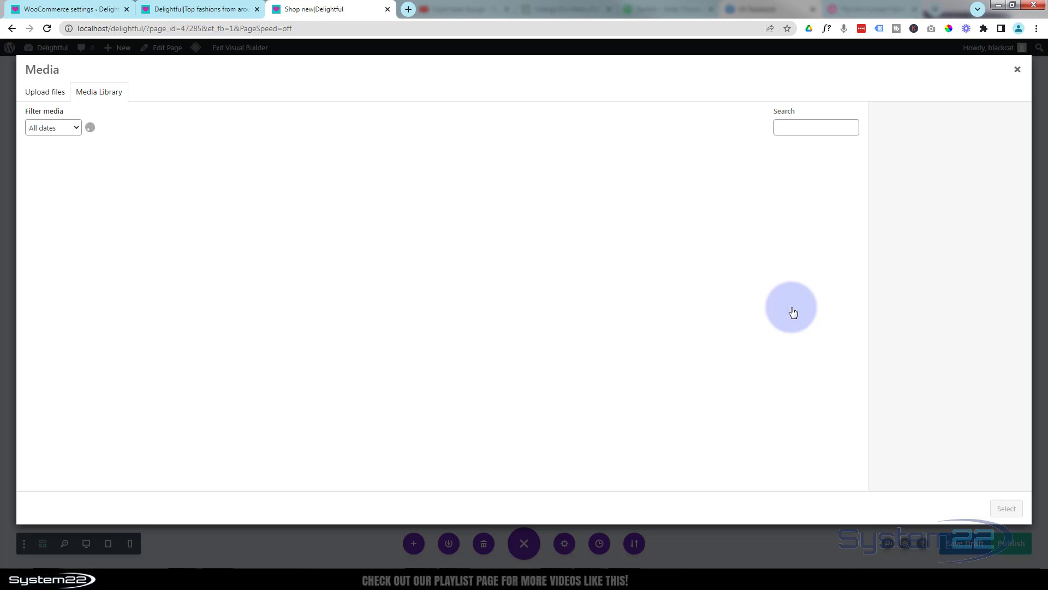
pyautogui.scroll(-5, 792, 313)
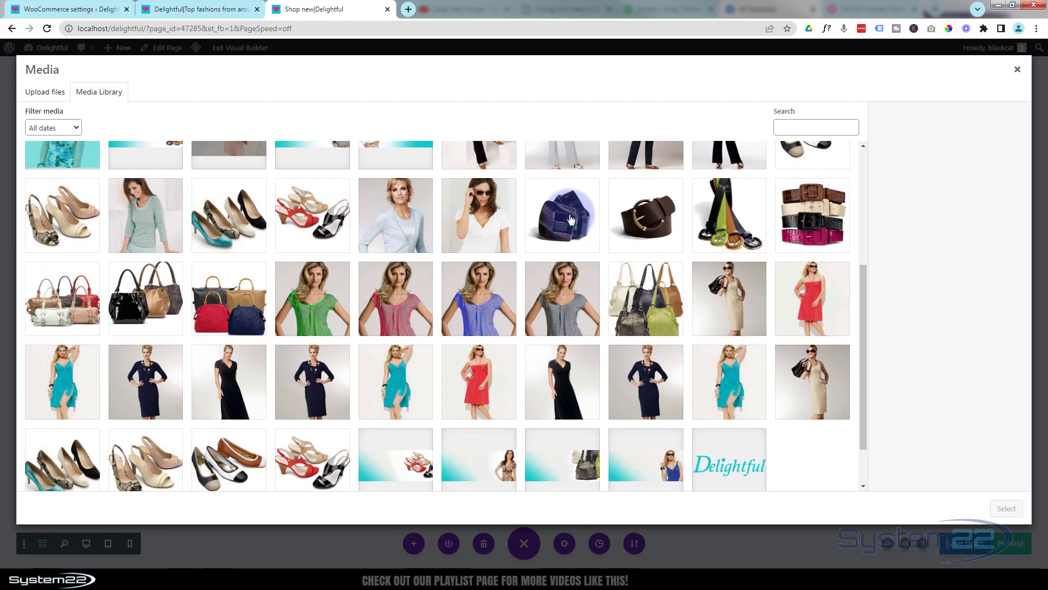
pyautogui.click(592, 222)
pyautogui.keyDown('shift'); pyautogui.click(246, 309); pyautogui.keyUp('shift')
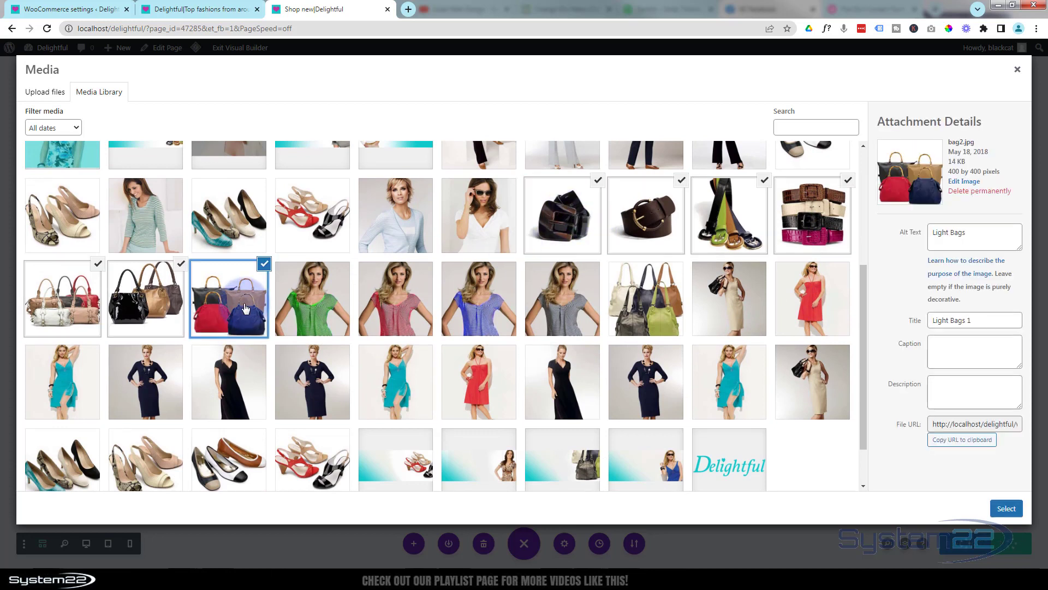
pyautogui.click(145, 306)
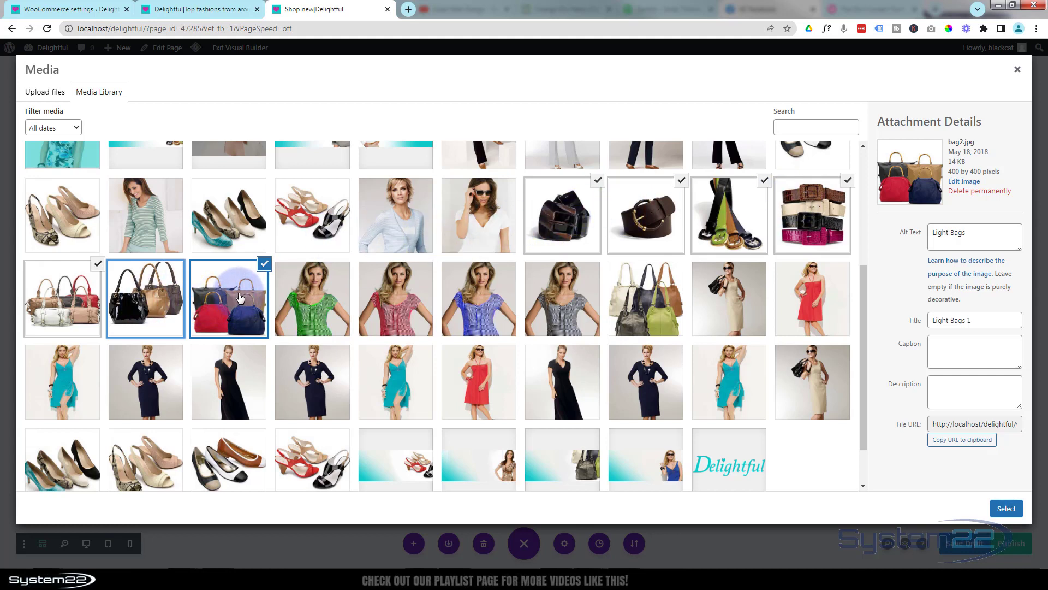
# Insert the chosen images into the gallery and set its layout to Slider in desktop view
pyautogui.click(1006, 508)
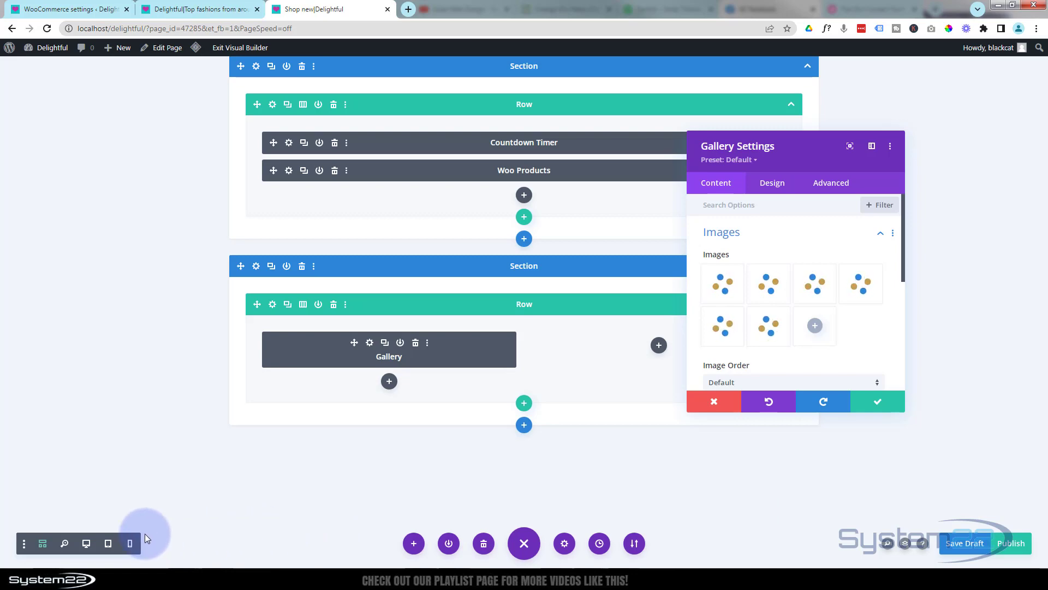
pyautogui.click(87, 543)
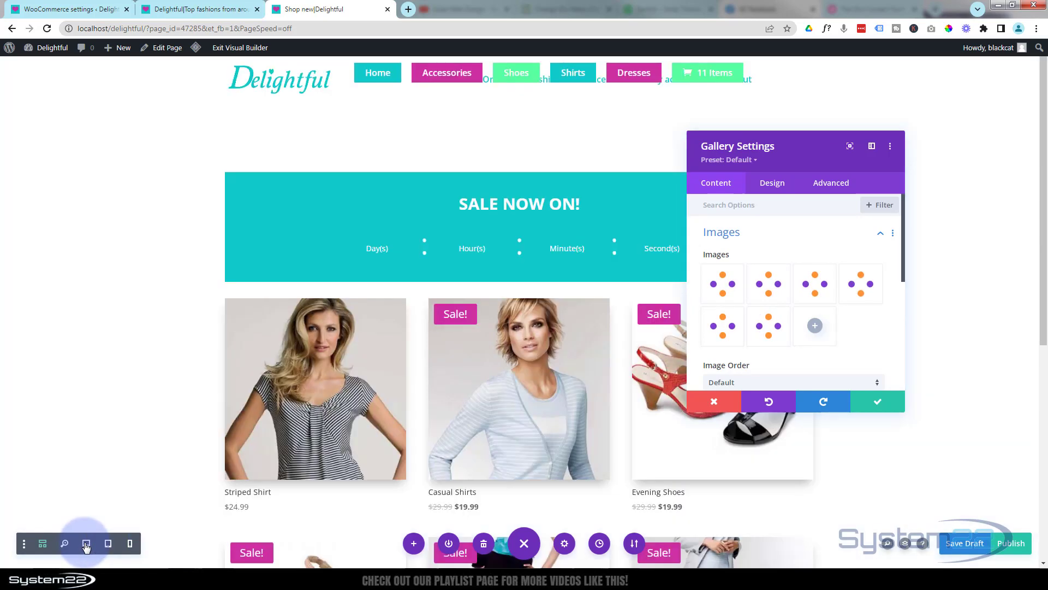
pyautogui.scroll(-2, 634, 366)
pyautogui.scroll(-4, 635, 366)
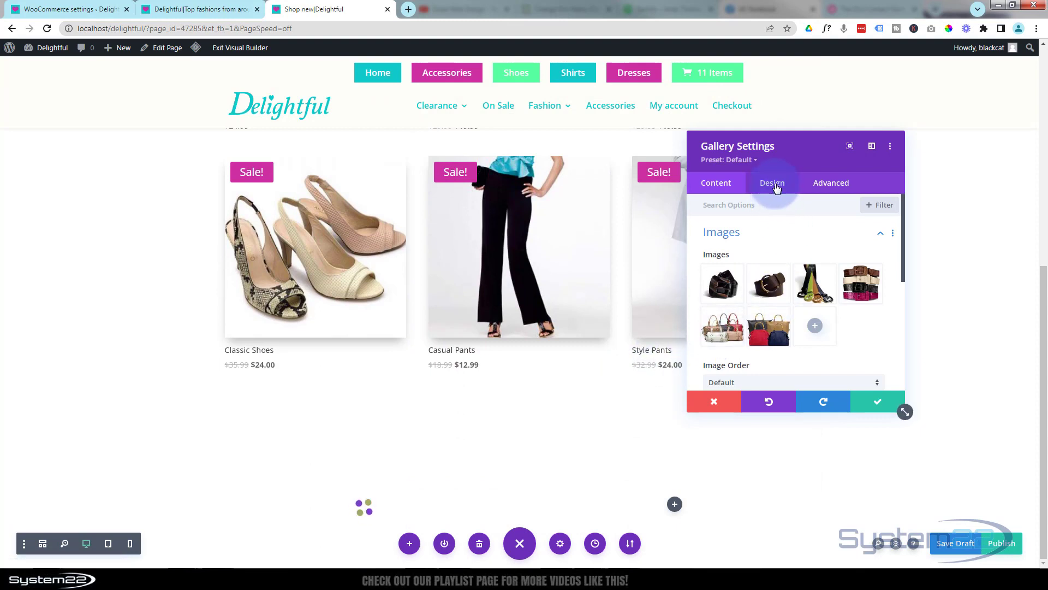
pyautogui.click(777, 187)
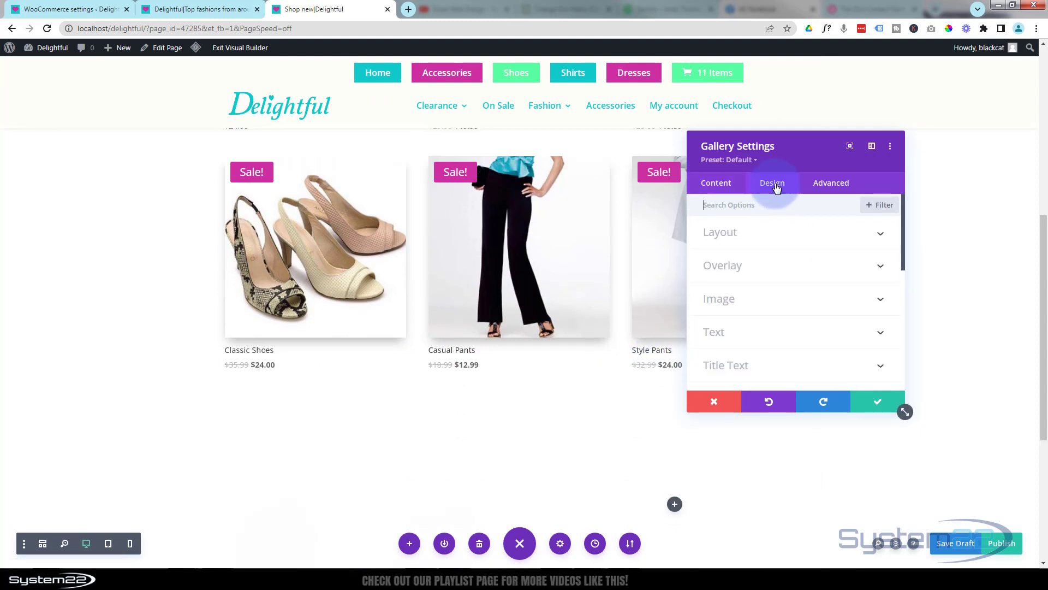
pyautogui.click(781, 236)
pyautogui.click(776, 277)
pyautogui.click(769, 297)
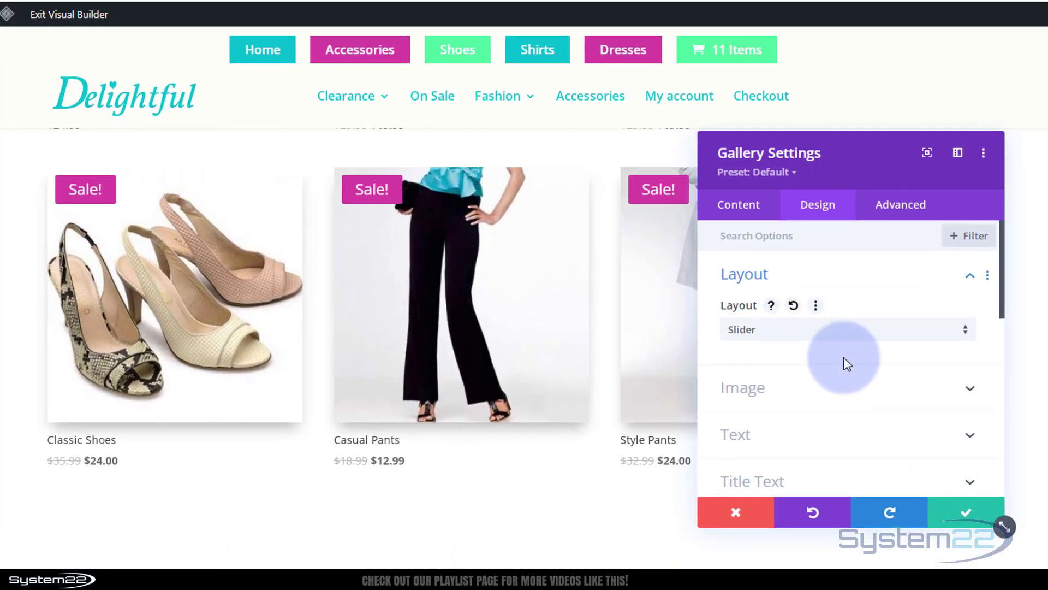
pyautogui.scroll(-3, 861, 364)
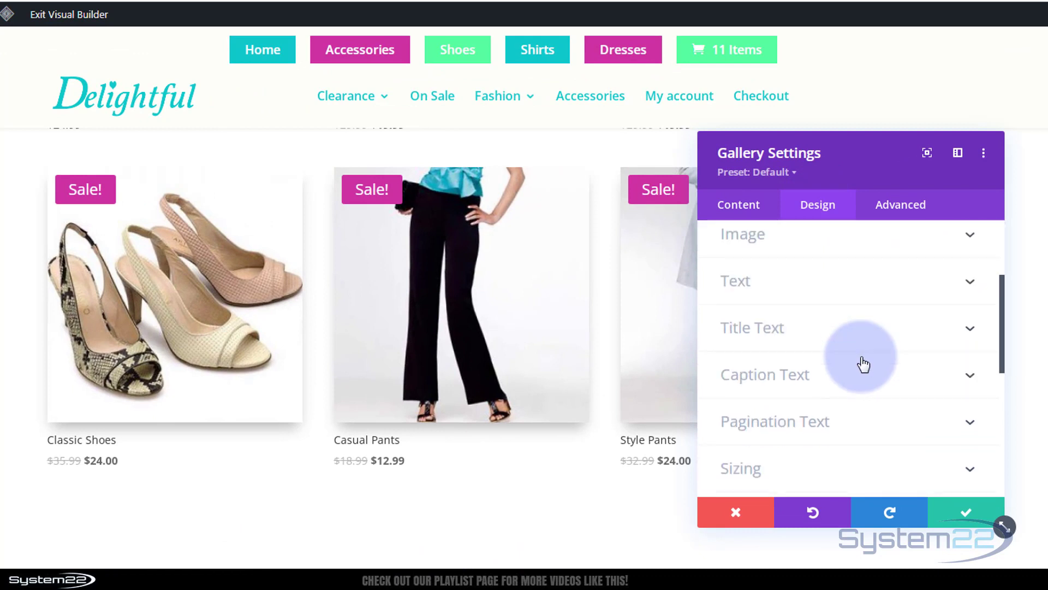
pyautogui.scroll(-6, 862, 363)
# Turn on automatic slider animation with a 4000 ms speed
pyautogui.click(828, 403)
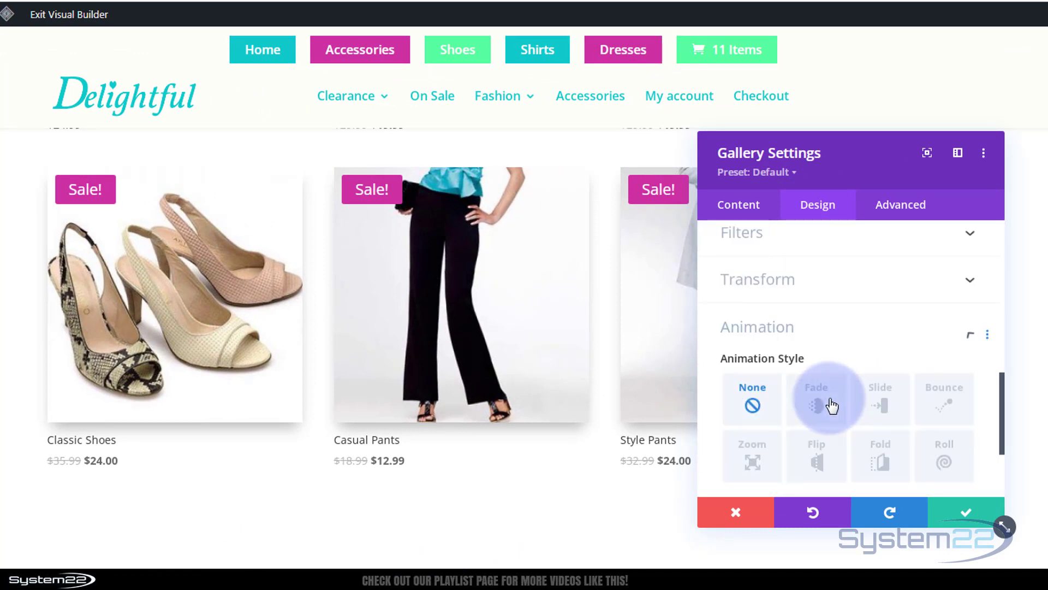
pyautogui.scroll(-2, 832, 405)
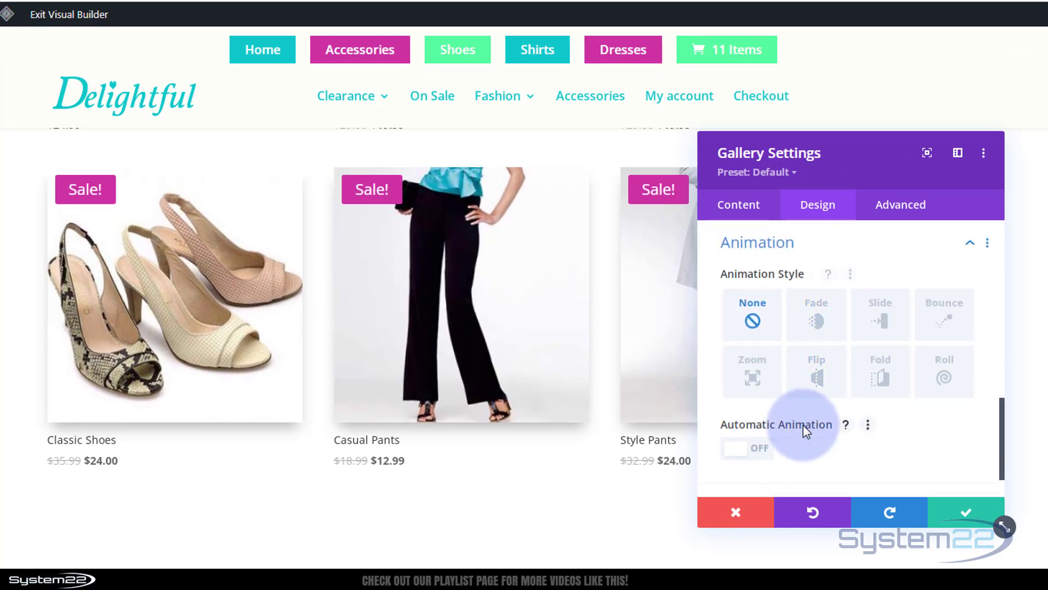
pyautogui.click(765, 460)
pyautogui.scroll(-3, 820, 441)
pyautogui.click(730, 392)
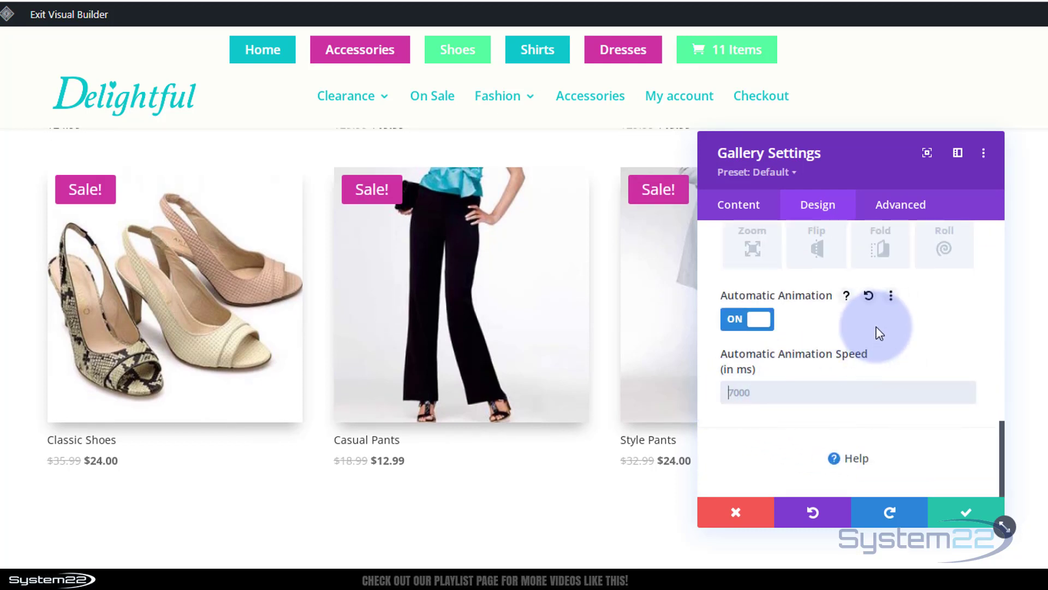
pyautogui.write('000')
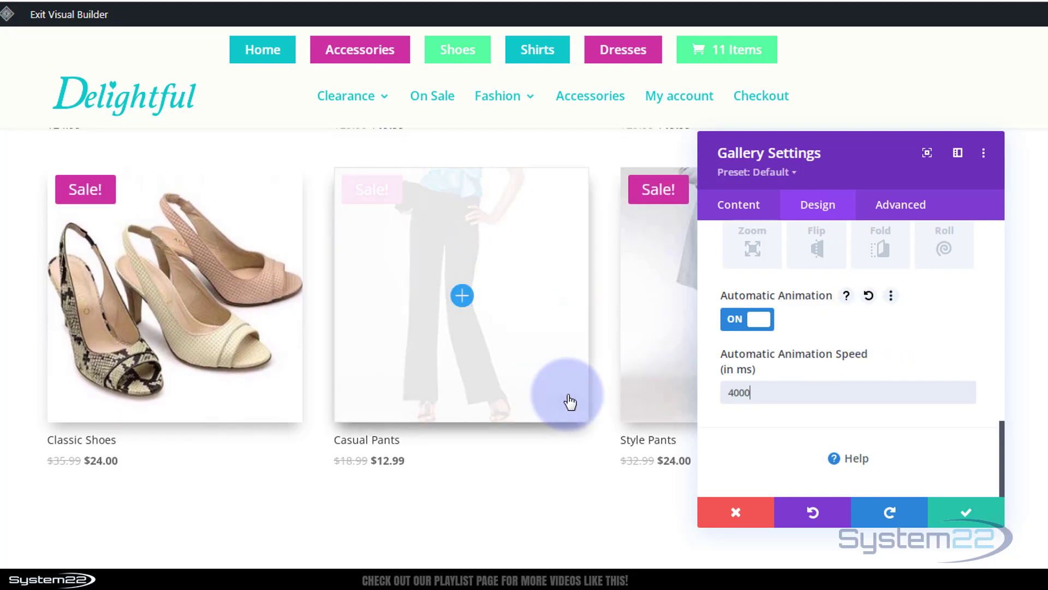
pyautogui.scroll(-2, 545, 560)
pyautogui.scroll(-3, 544, 560)
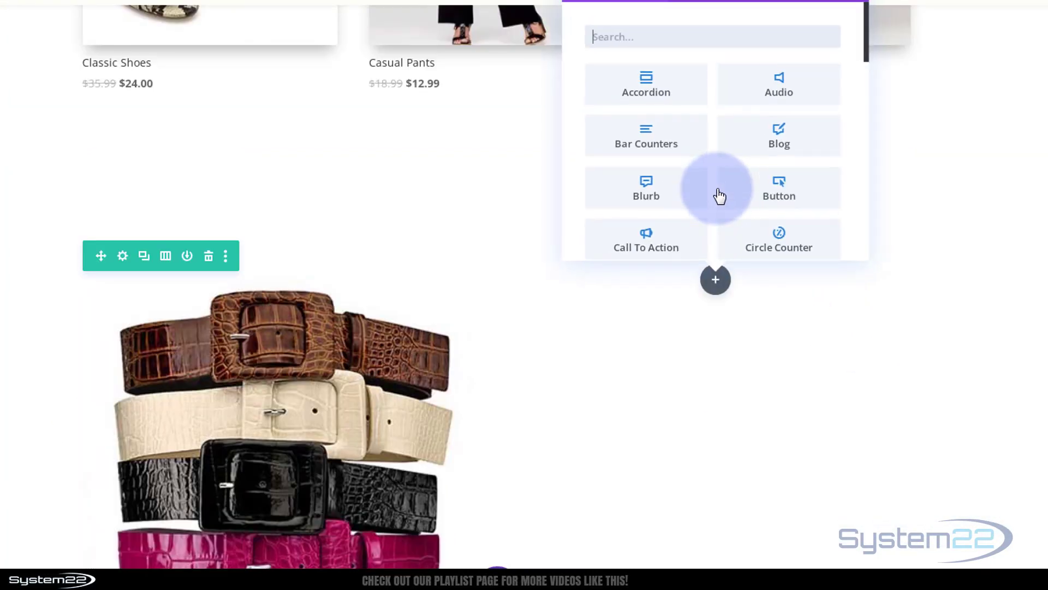
# Add a blurb titled 'All Accessories On Sale 20% Off!' with body text 'Sale ending soon!'
pyautogui.click(649, 191)
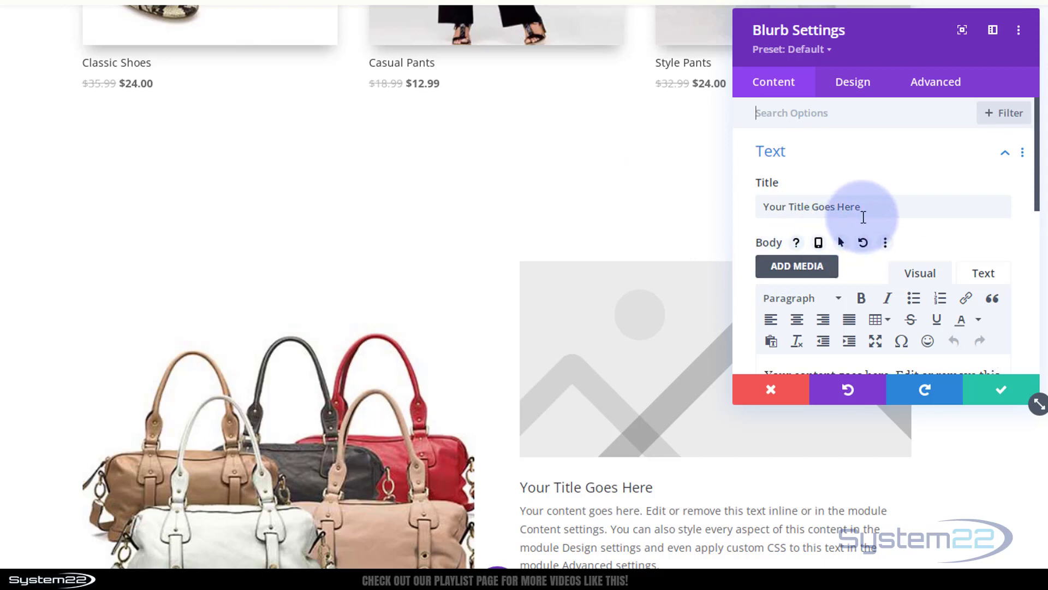
pyautogui.moveTo(863, 206); pyautogui.dragTo(730, 207)
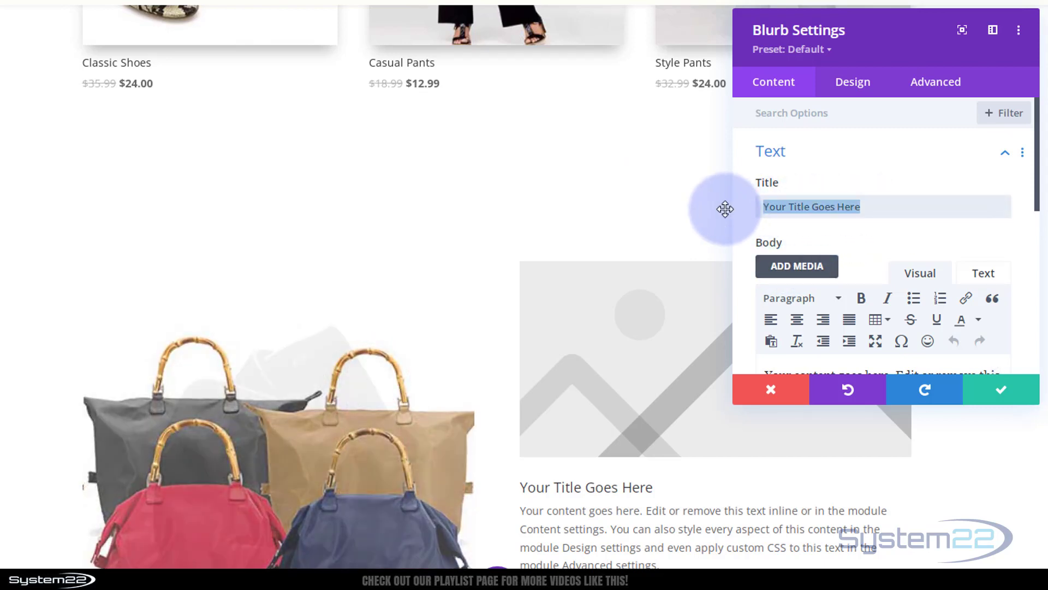
pyautogui.write('All Acce')
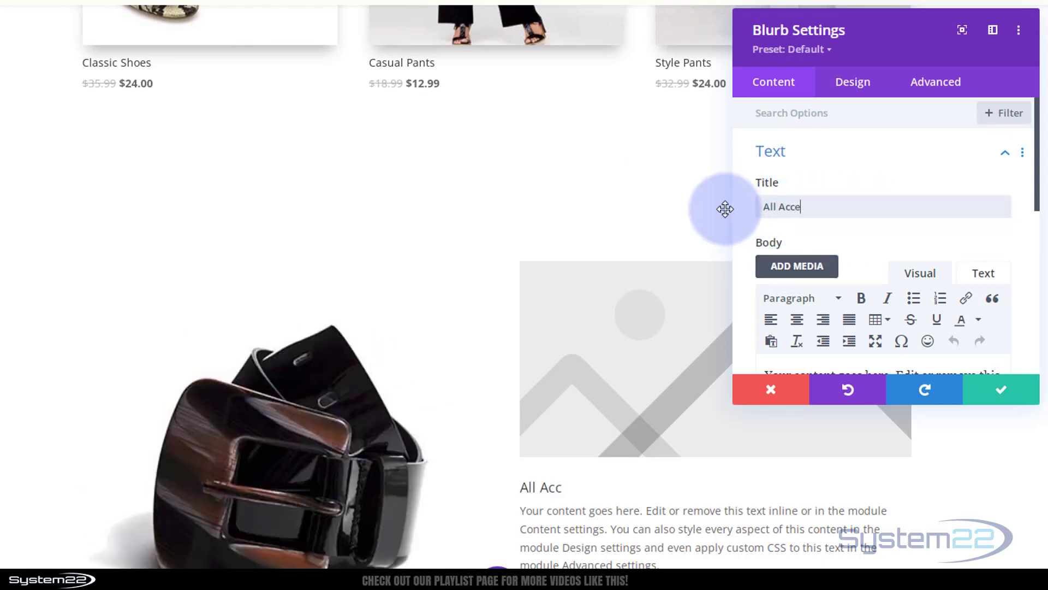
pyautogui.write('ssories ')
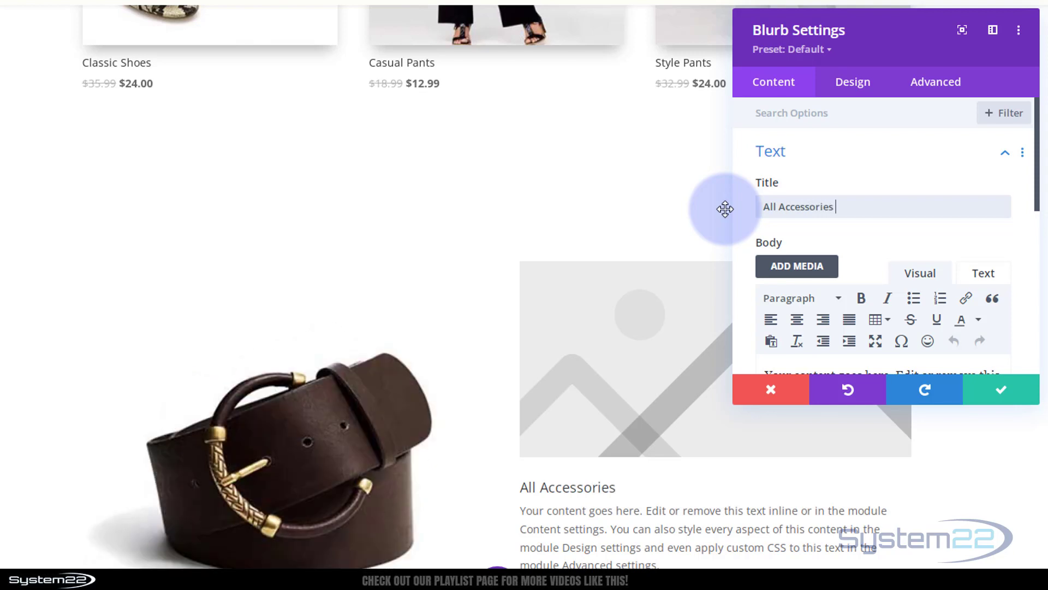
pyautogui.write('On Sale 20% Off!')
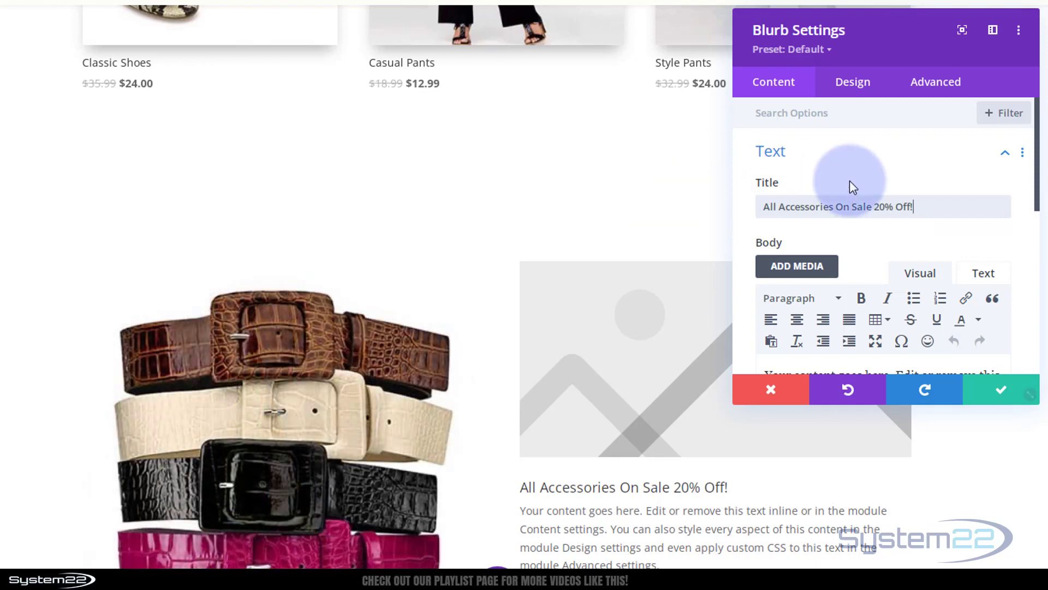
pyautogui.scroll(-3, 849, 183)
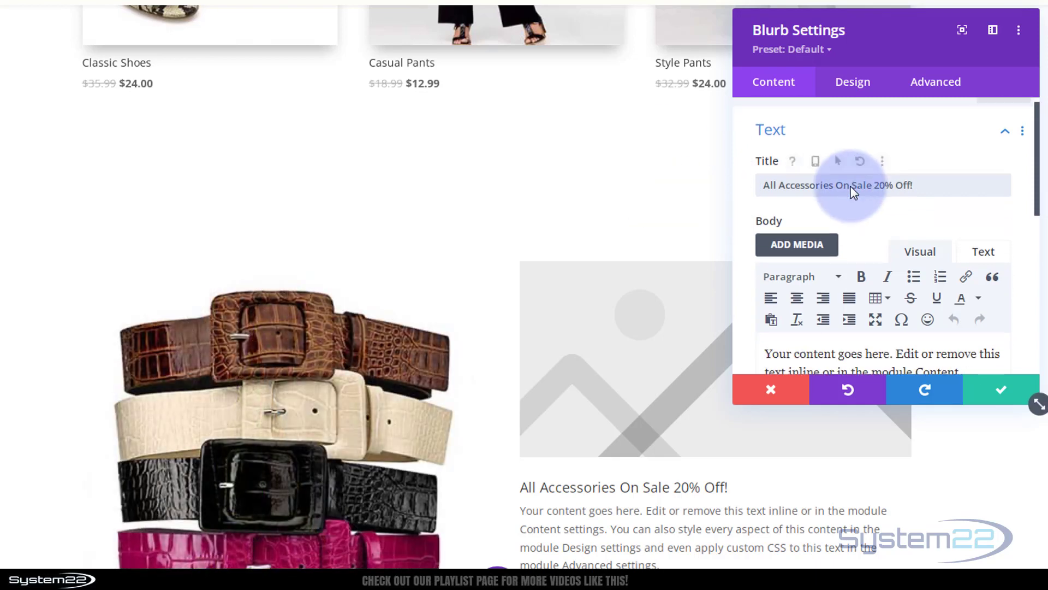
pyautogui.moveTo(763, 221); pyautogui.dragTo(958, 318)
pyautogui.write('Sale end')
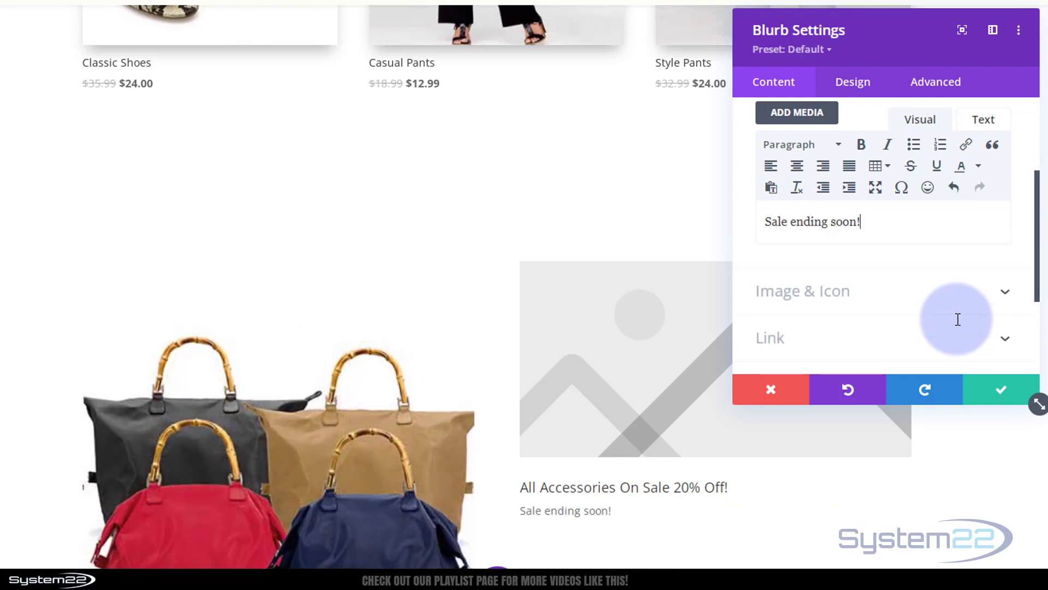
pyautogui.write('ing soon!')
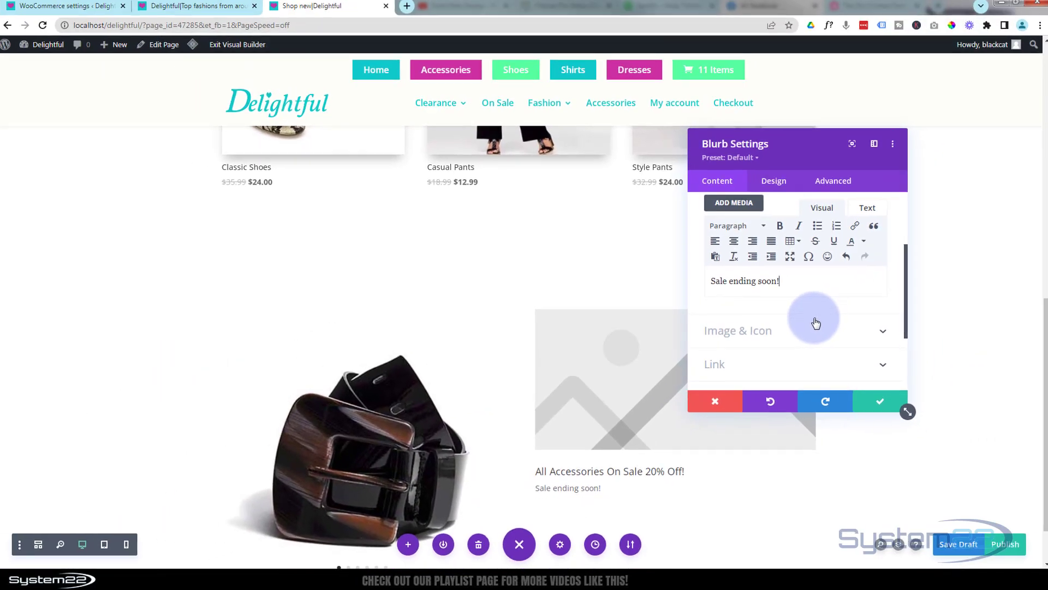
# Set the blurb image to bag3.jpg from the Media Library
pyautogui.click(808, 334)
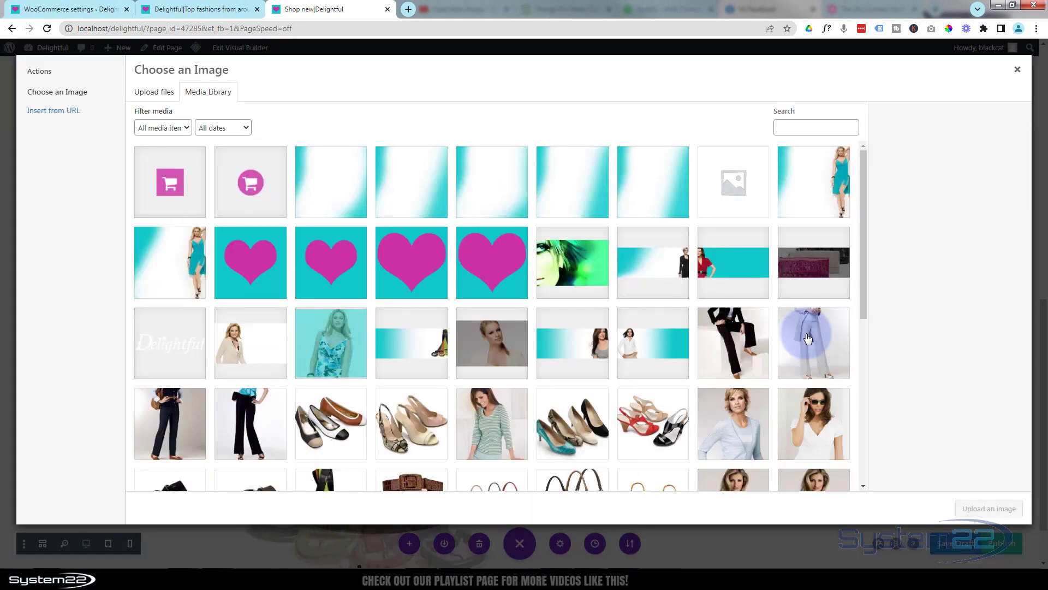
pyautogui.click(487, 355)
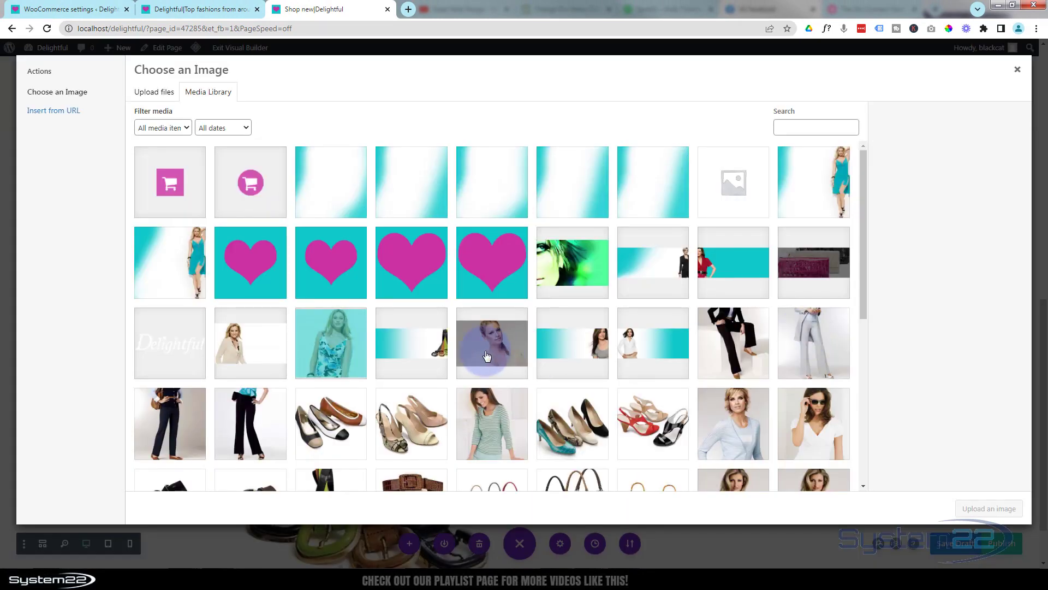
pyautogui.scroll(-4, 502, 351)
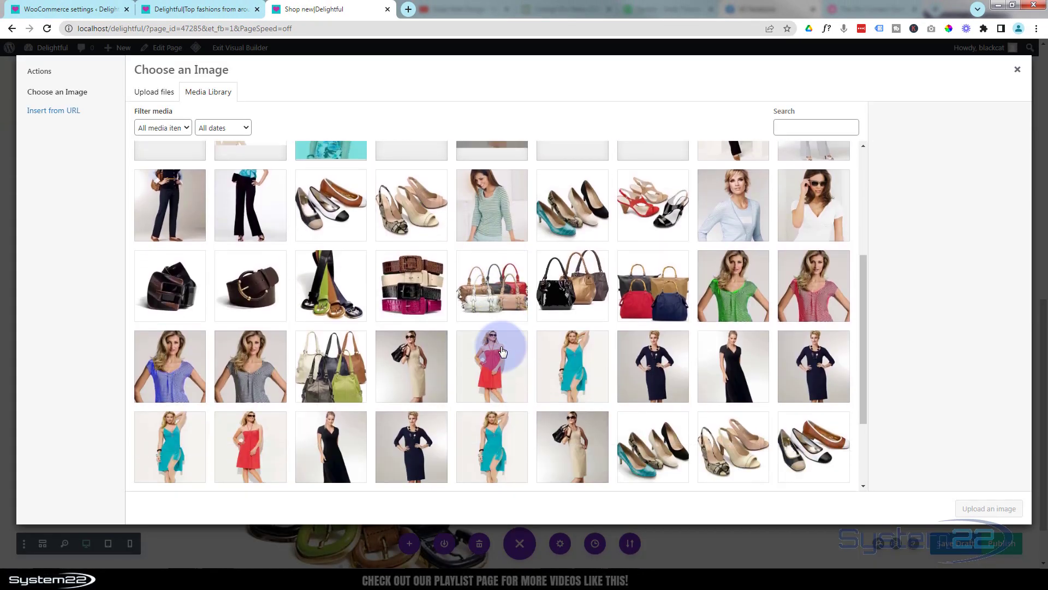
pyautogui.click(494, 281)
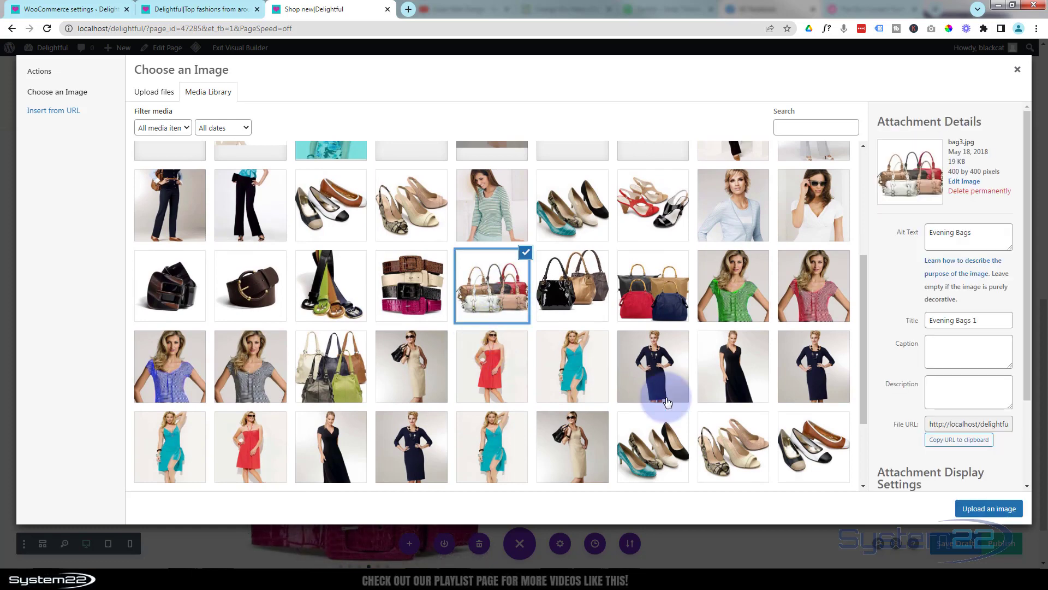
pyautogui.click(985, 511)
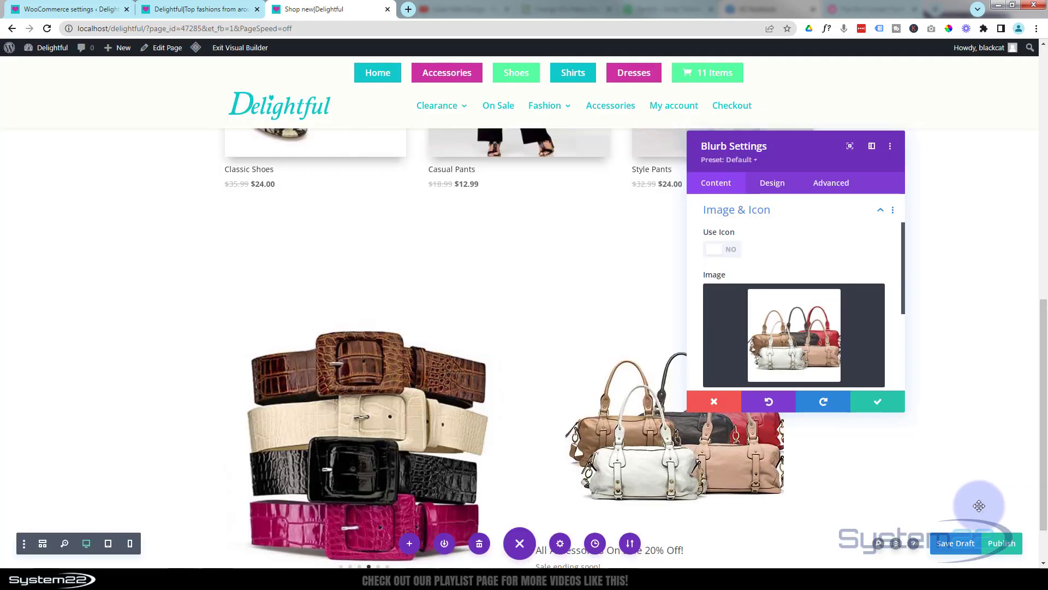
# Centre the blurb text, enlarge the title to 30px, and save the blurb settings
pyautogui.scroll(-2, 764, 242)
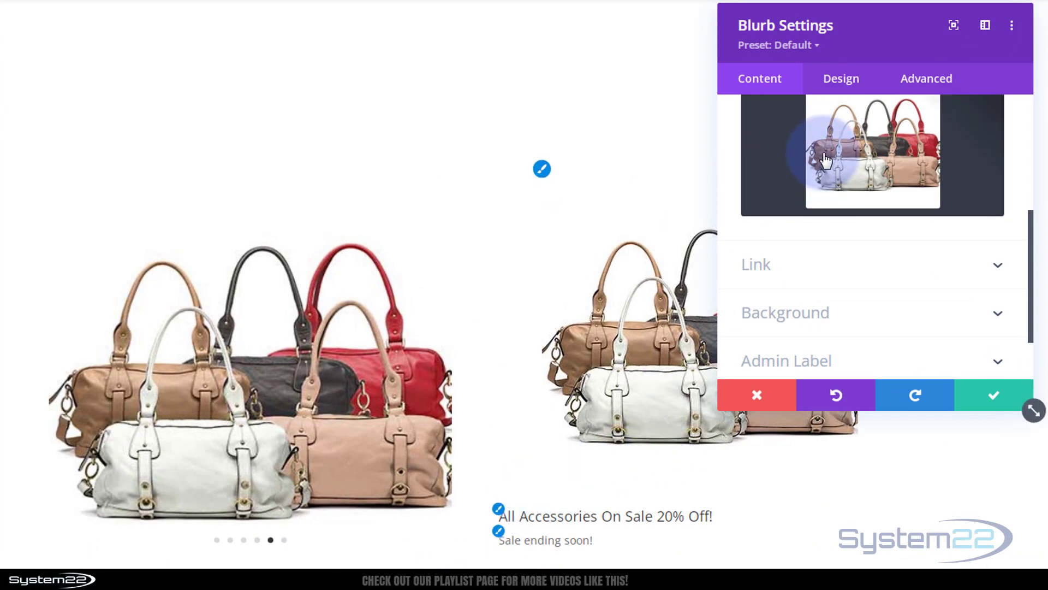
pyautogui.click(840, 83)
pyautogui.click(844, 199)
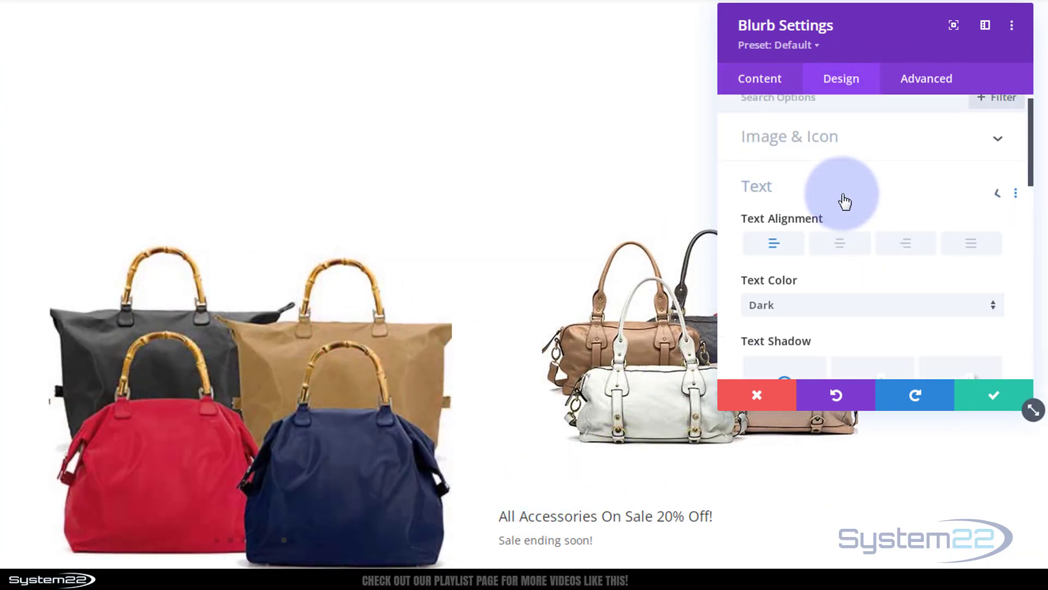
pyautogui.click(841, 176)
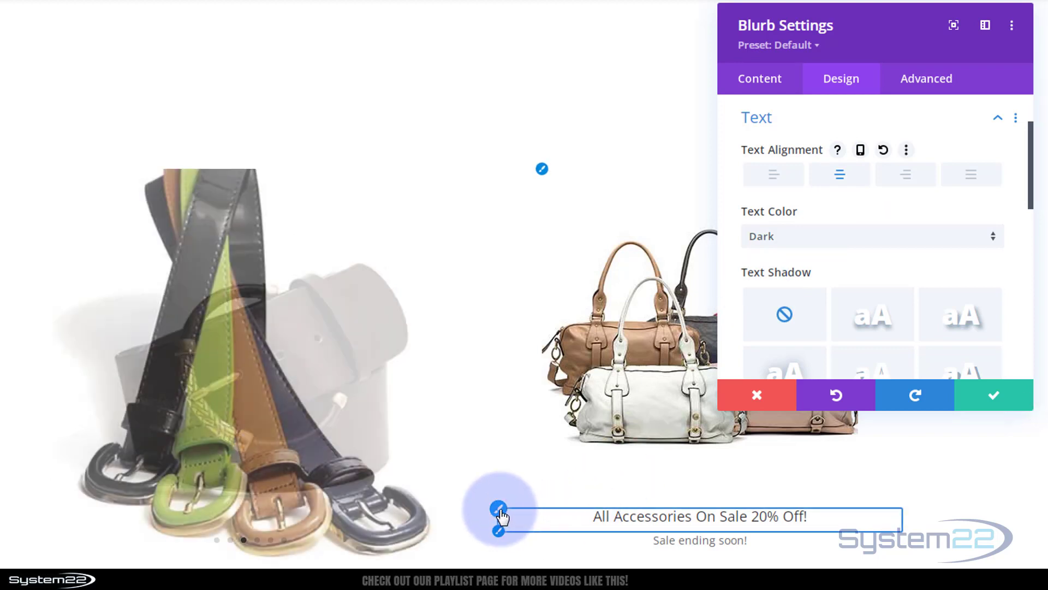
pyautogui.click(500, 511)
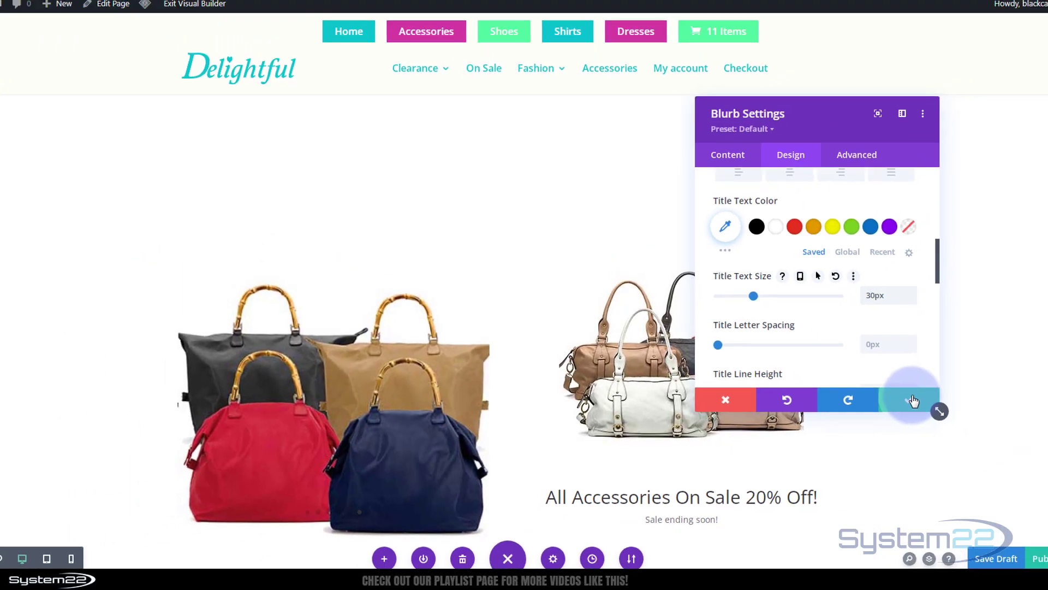
pyautogui.click(913, 401)
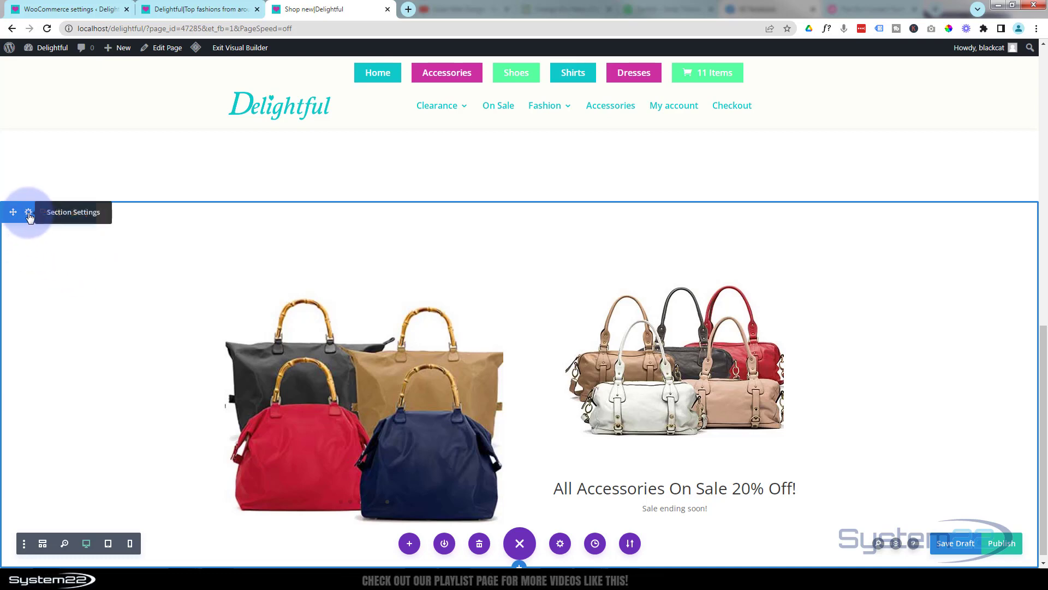
# Give the accessories section the teal-and-white gradient bgb-1.jpg as its background image
pyautogui.click(29, 214)
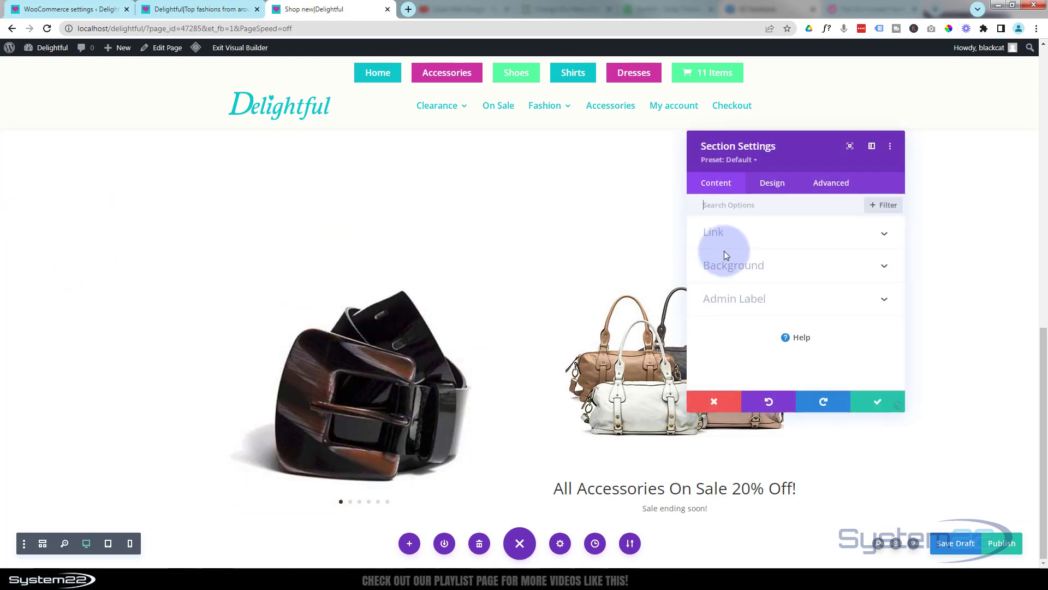
pyautogui.click(765, 266)
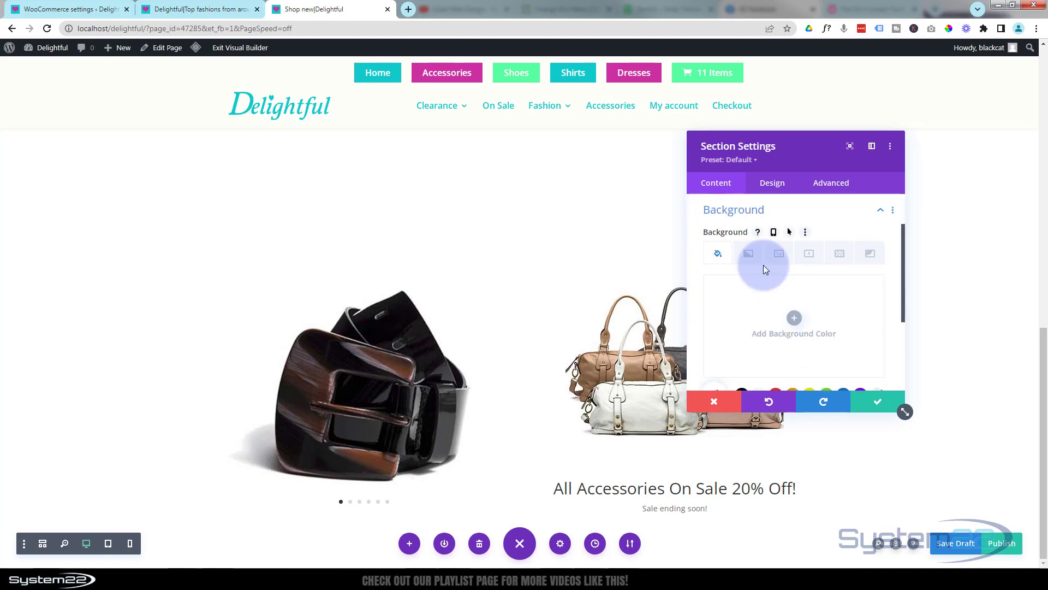
pyautogui.click(778, 263)
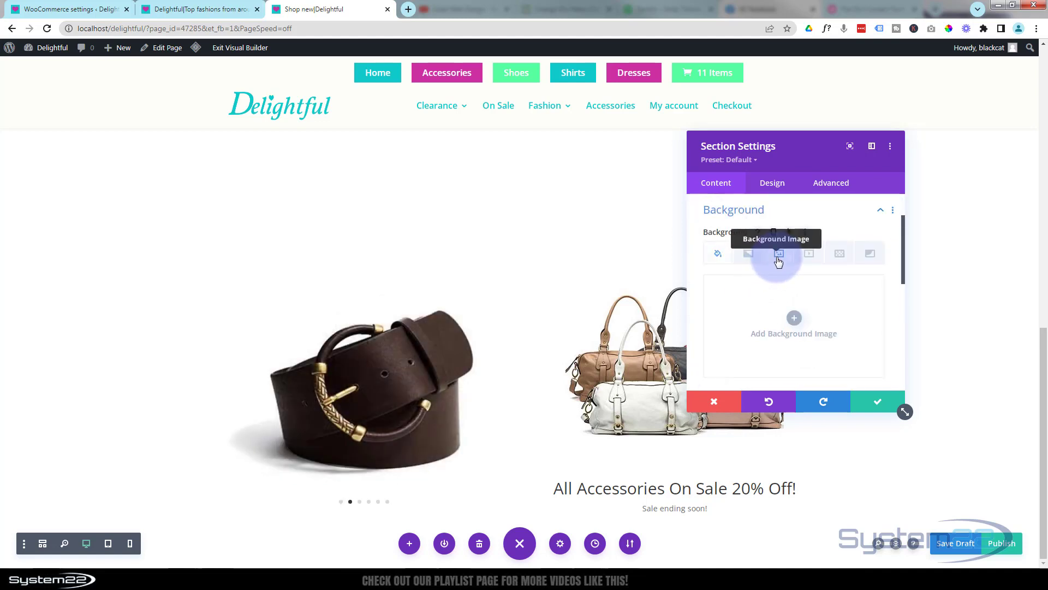
pyautogui.click(793, 318)
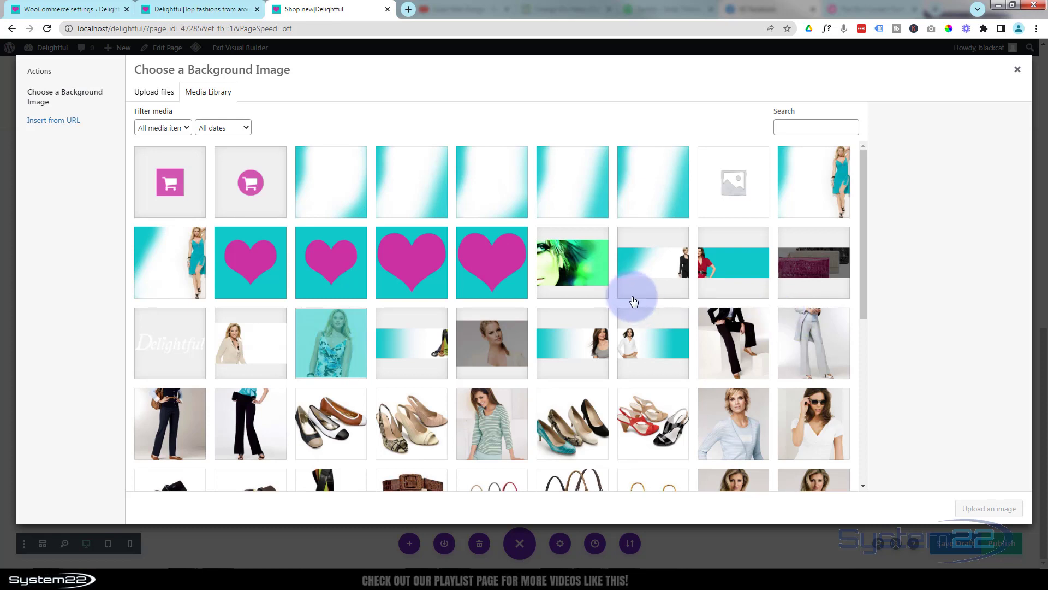
pyautogui.click(573, 194)
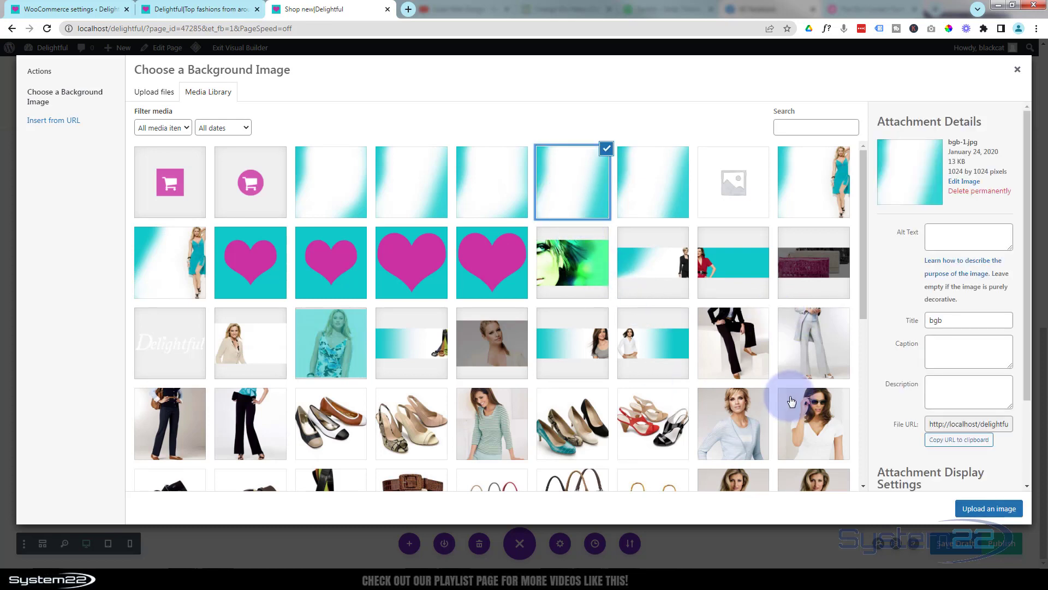
pyautogui.click(995, 509)
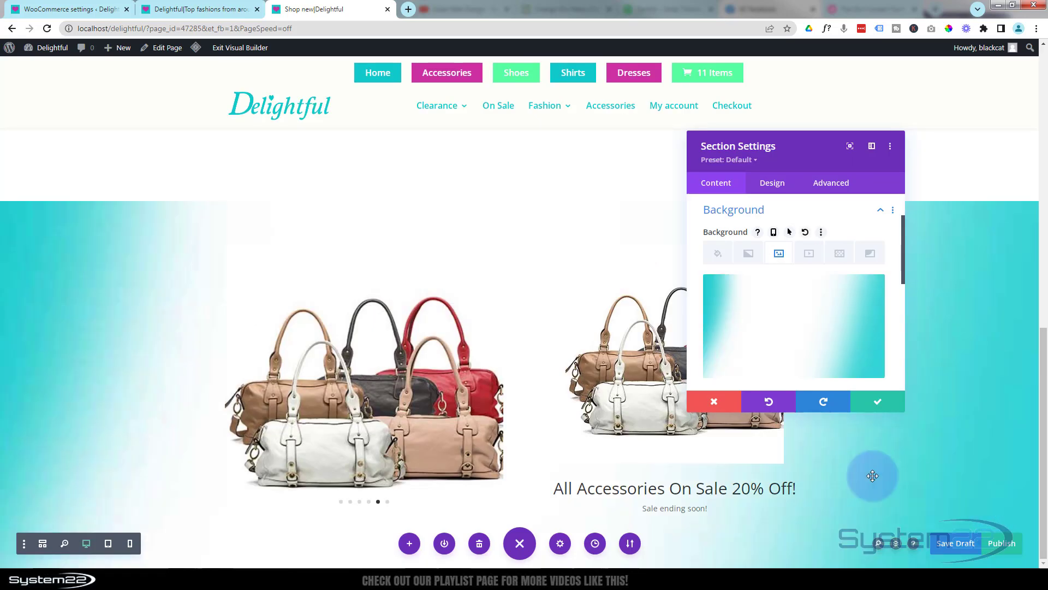
pyautogui.scroll(3, 491, 343)
pyautogui.scroll(3, 492, 340)
pyautogui.scroll(-6, 493, 344)
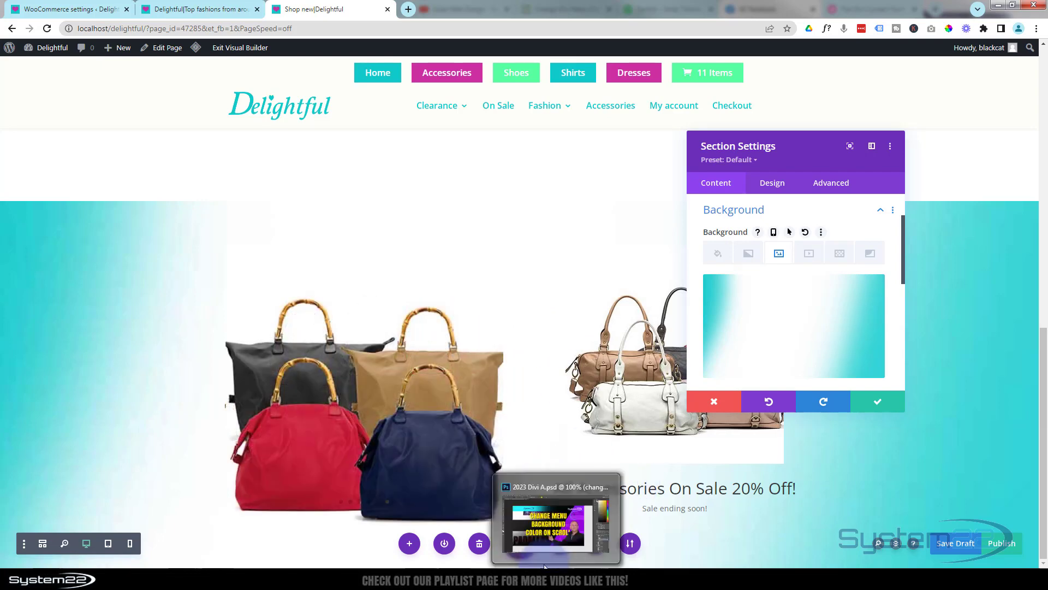
# Save the section settings and add a new regular section after the accessories section
pyautogui.click(42, 544)
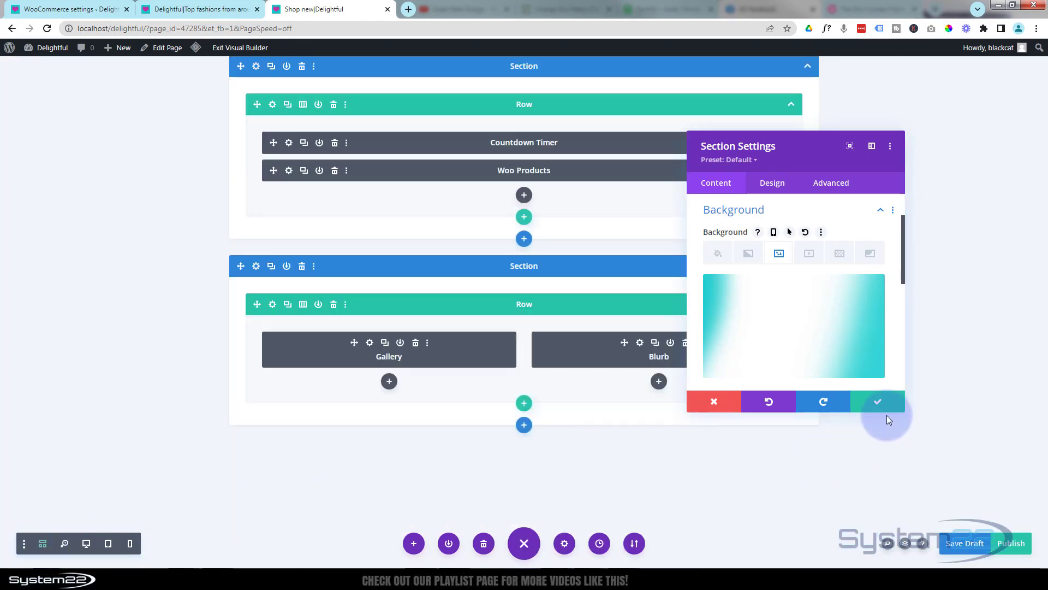
pyautogui.click(887, 410)
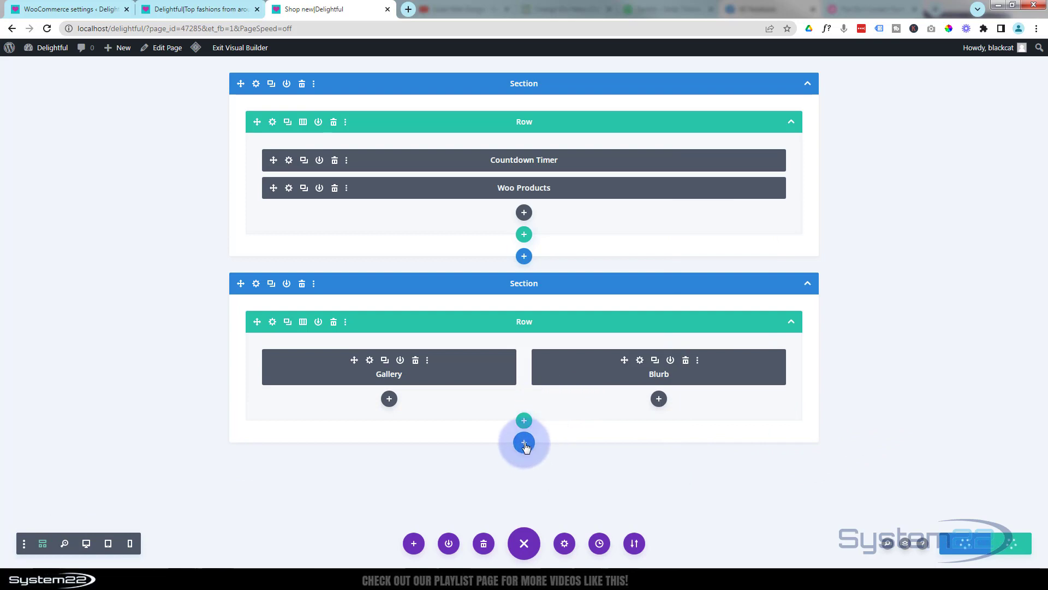
pyautogui.click(524, 444)
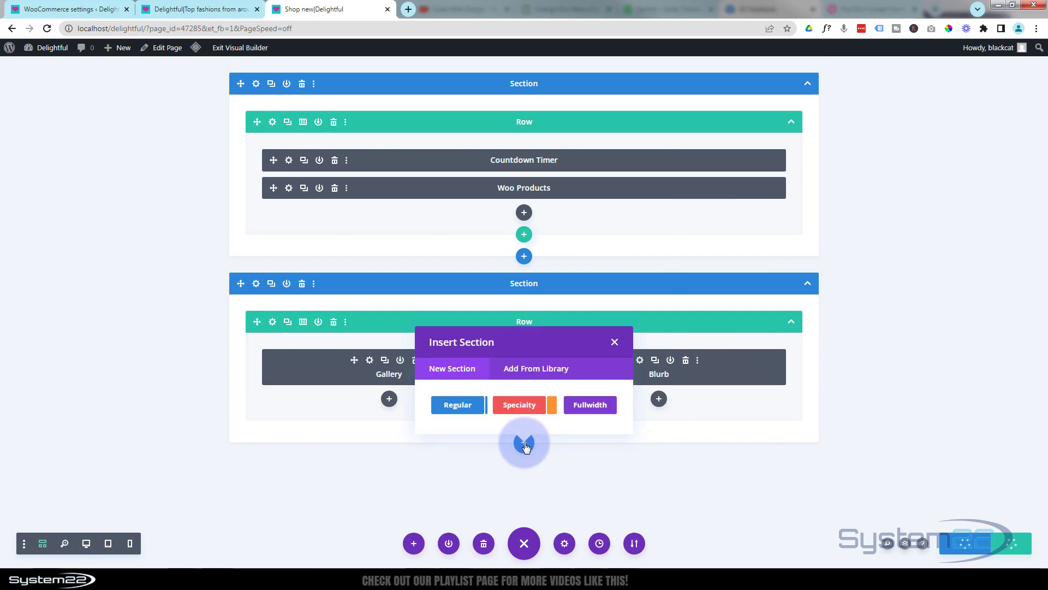
pyautogui.click(462, 408)
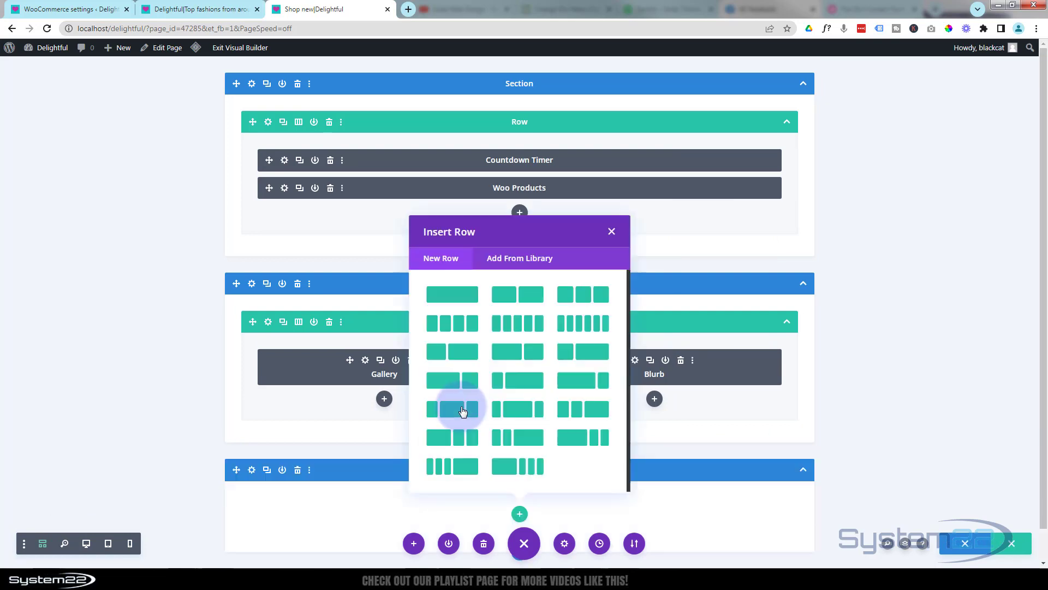
# Add a one-column row to the new section holding a Woo Products module
pyautogui.click(85, 544)
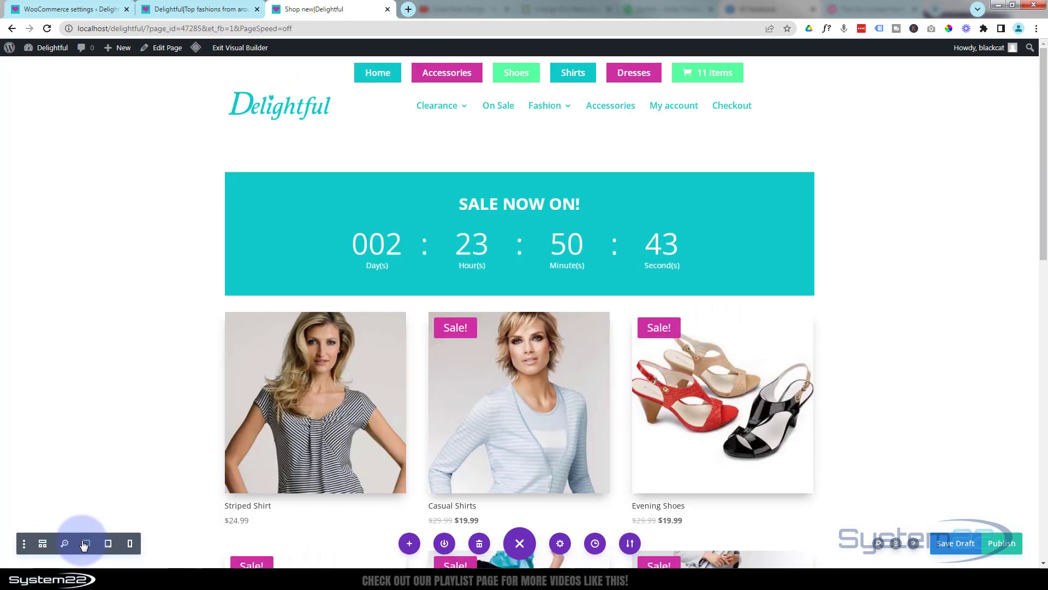
pyautogui.scroll(-8, 182, 387)
pyautogui.scroll(-4, 182, 389)
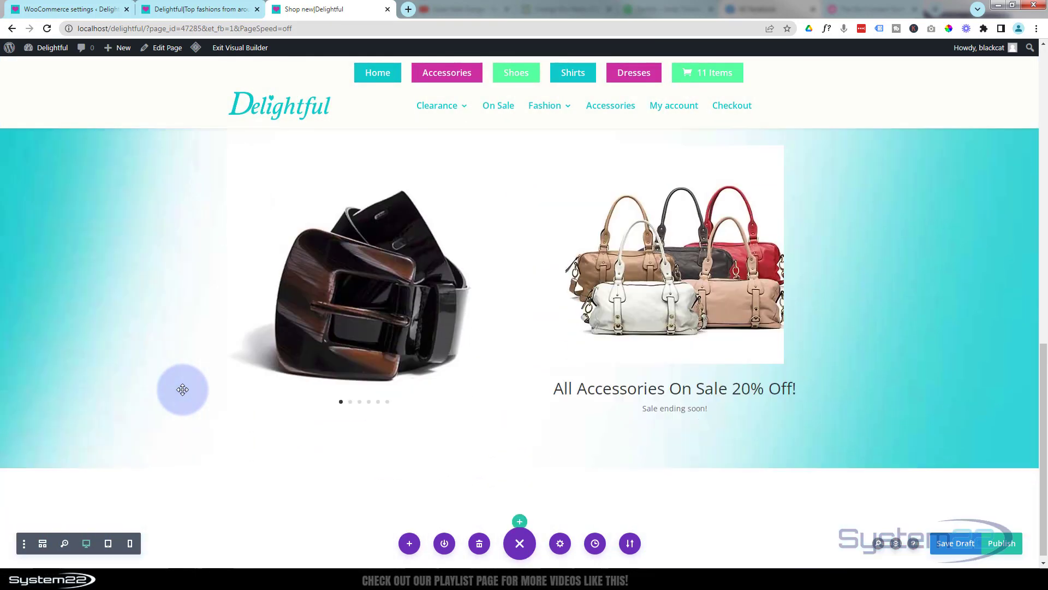
pyautogui.scroll(-1, 328, 487)
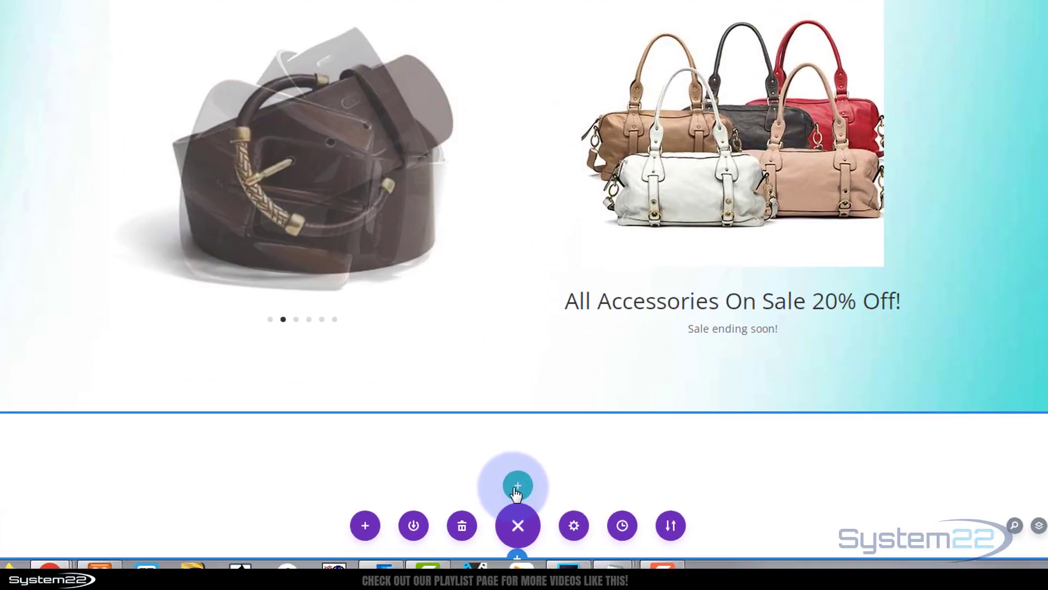
pyautogui.click(519, 515)
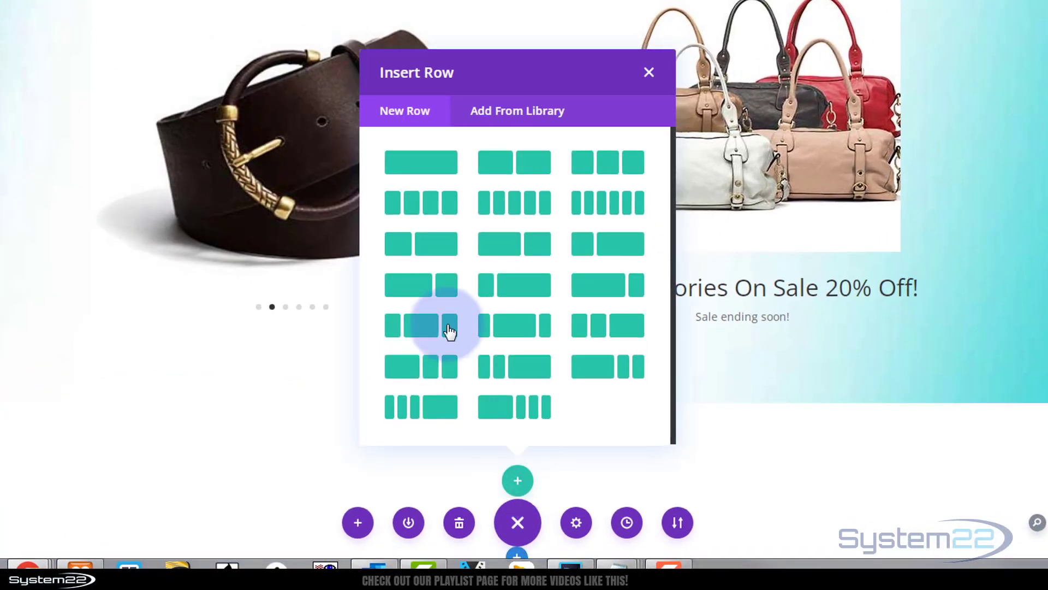
pyautogui.click(430, 174)
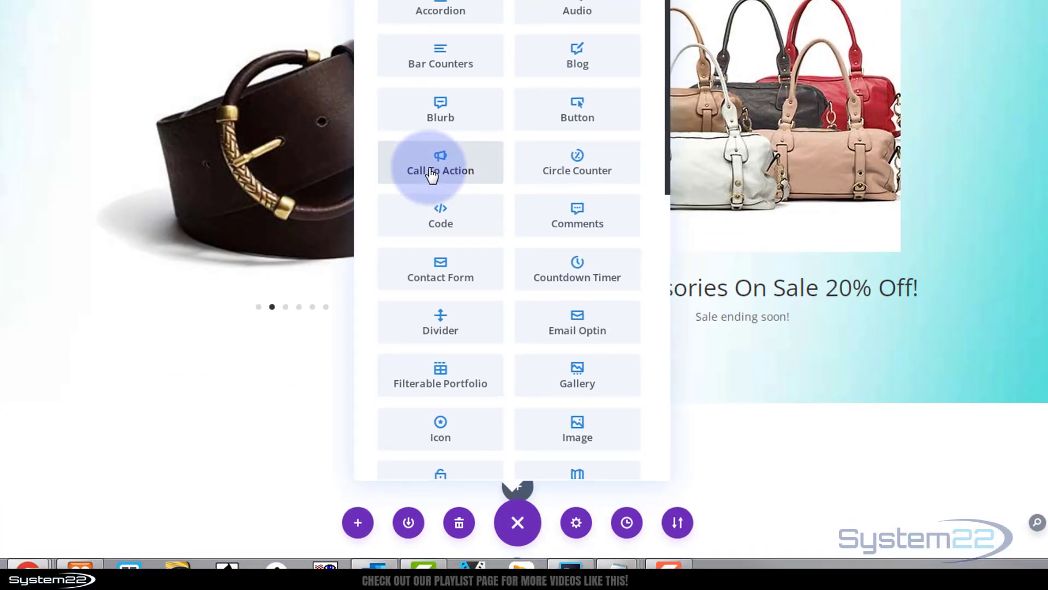
pyautogui.scroll(-10, 494, 120)
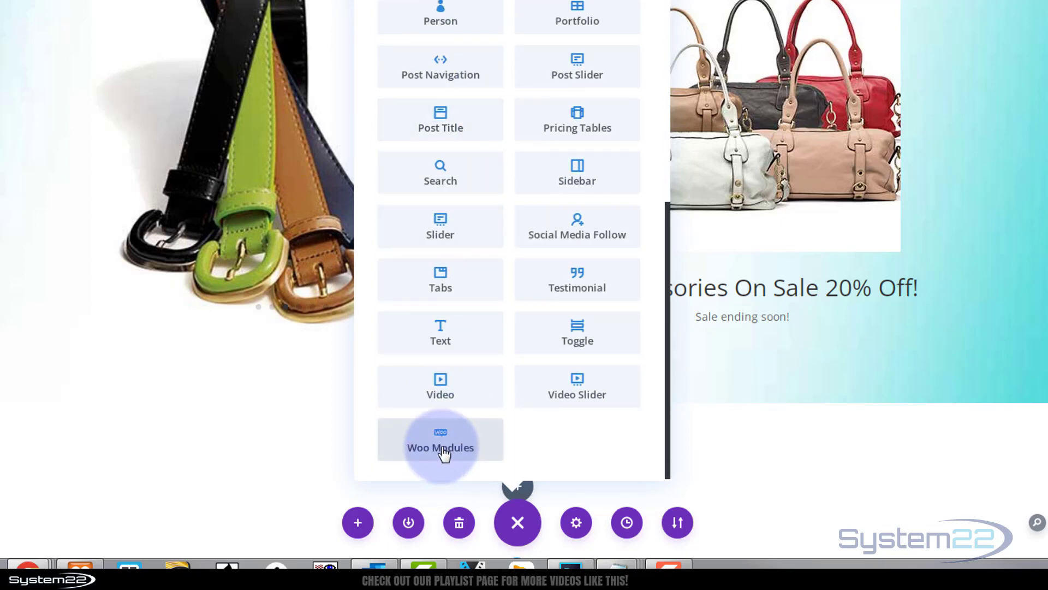
pyautogui.click(444, 451)
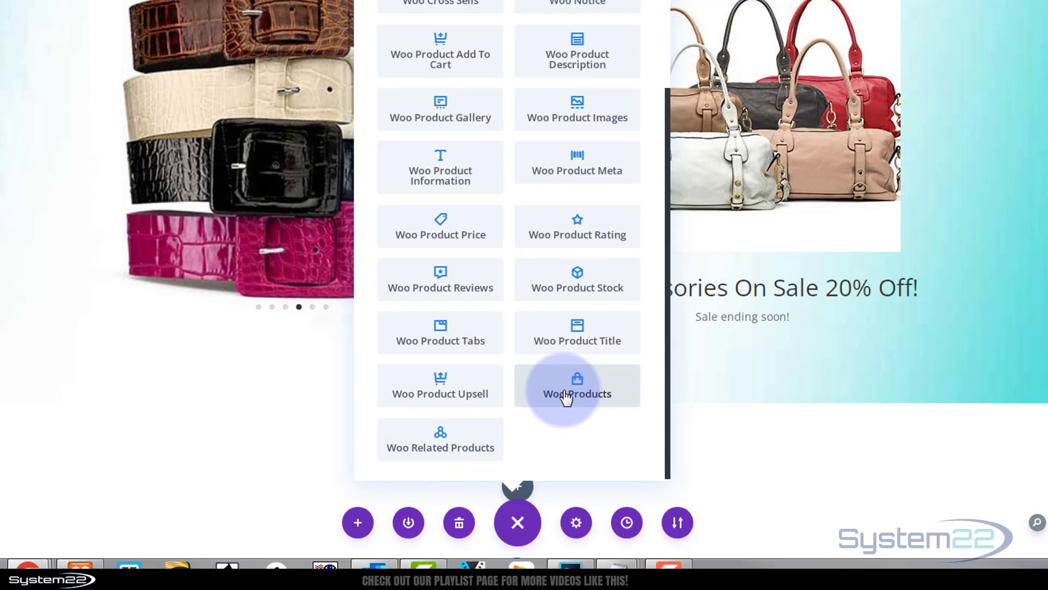
pyautogui.click(566, 397)
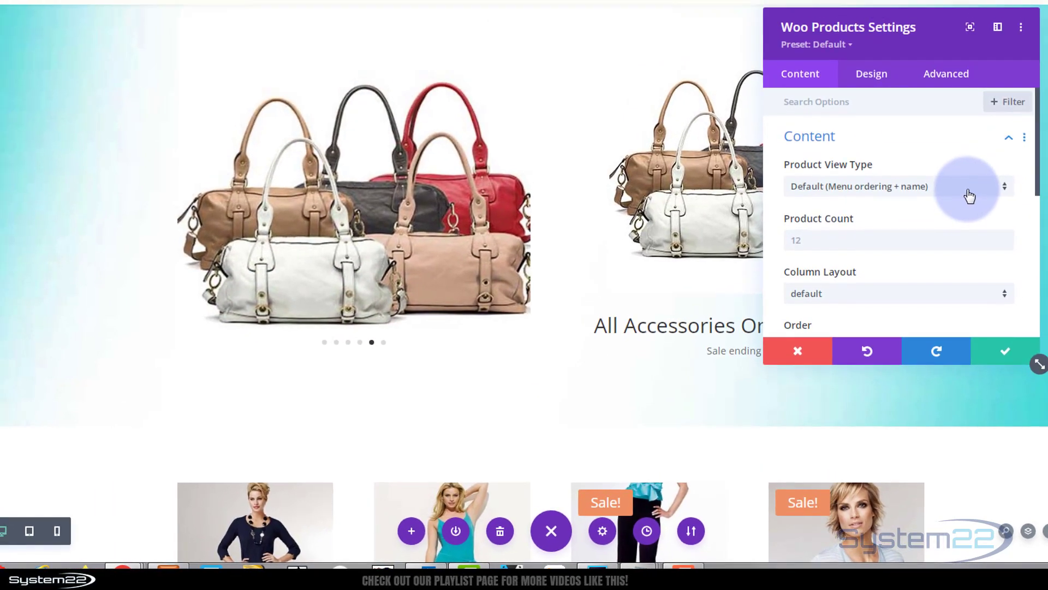
# Keep the Woo Products view type at Default
pyautogui.click(971, 194)
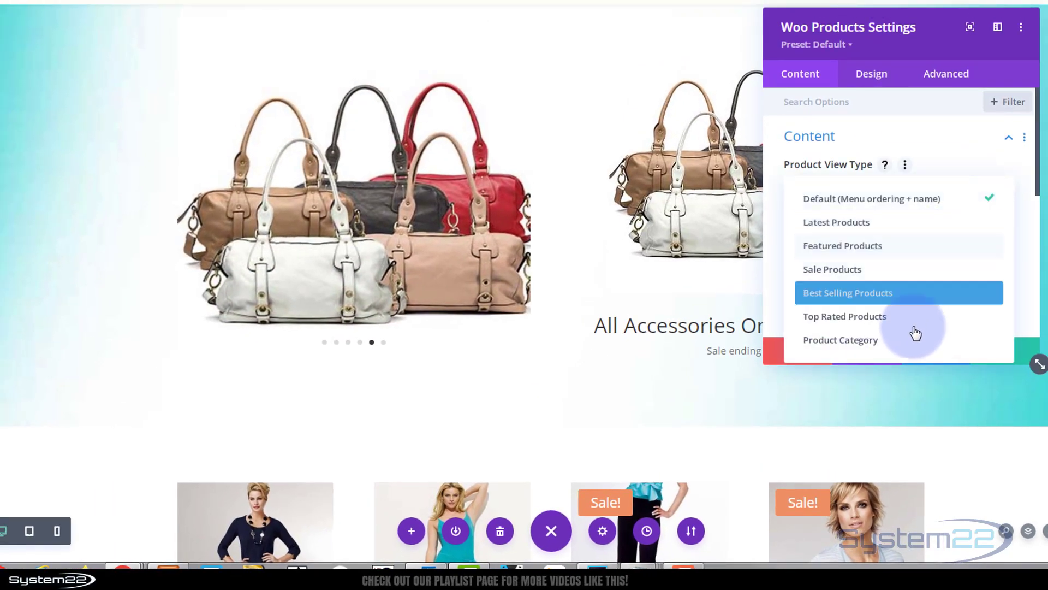
pyautogui.click(941, 145)
pyautogui.scroll(-5, 628, 306)
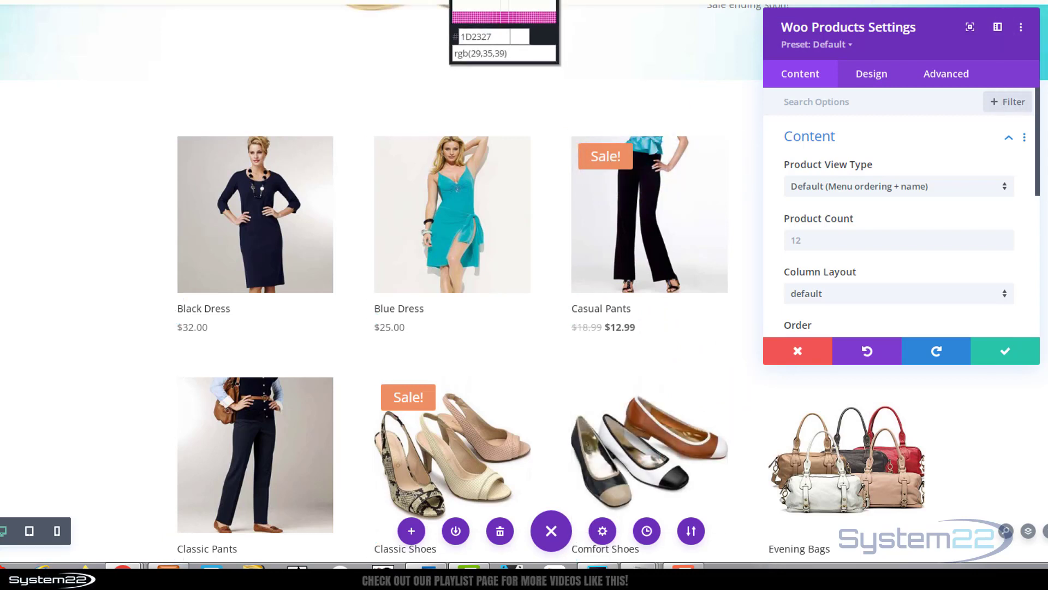
# Copy the #CC2FA2 colour code and bring up the Woo Products design options
pyautogui.click(541, 22)
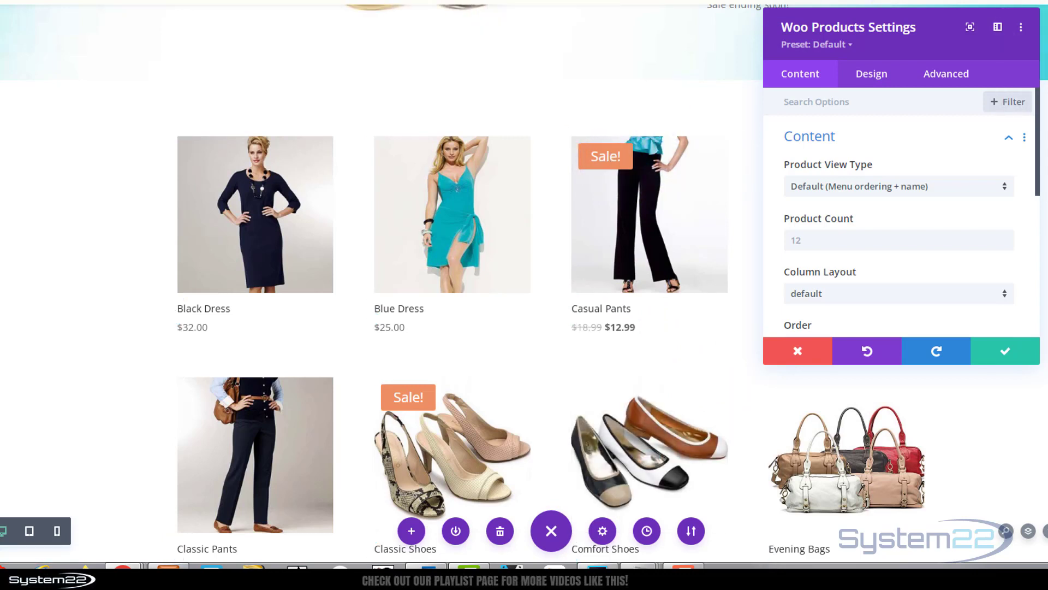
pyautogui.rightClick(541, 22)
pyautogui.press('Escape')
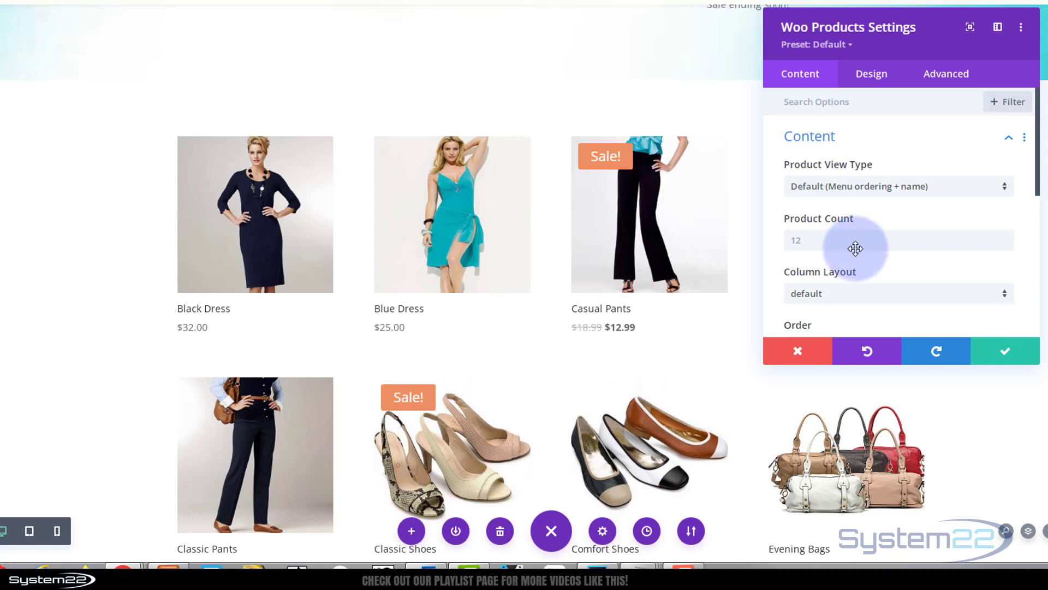
pyautogui.click(873, 76)
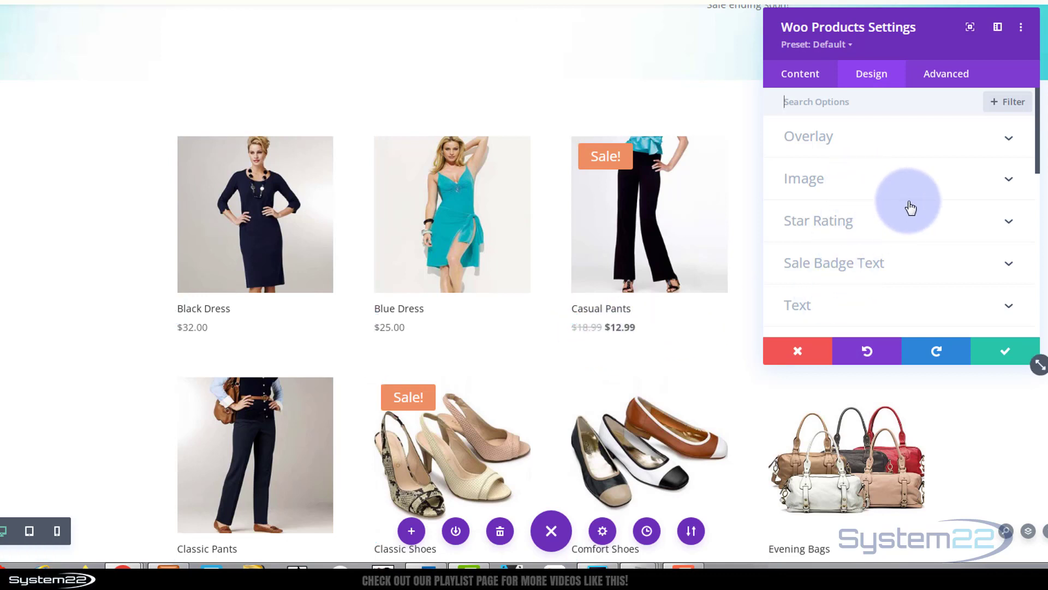
pyautogui.scroll(-4, 874, 206)
pyautogui.scroll(-2, 860, 207)
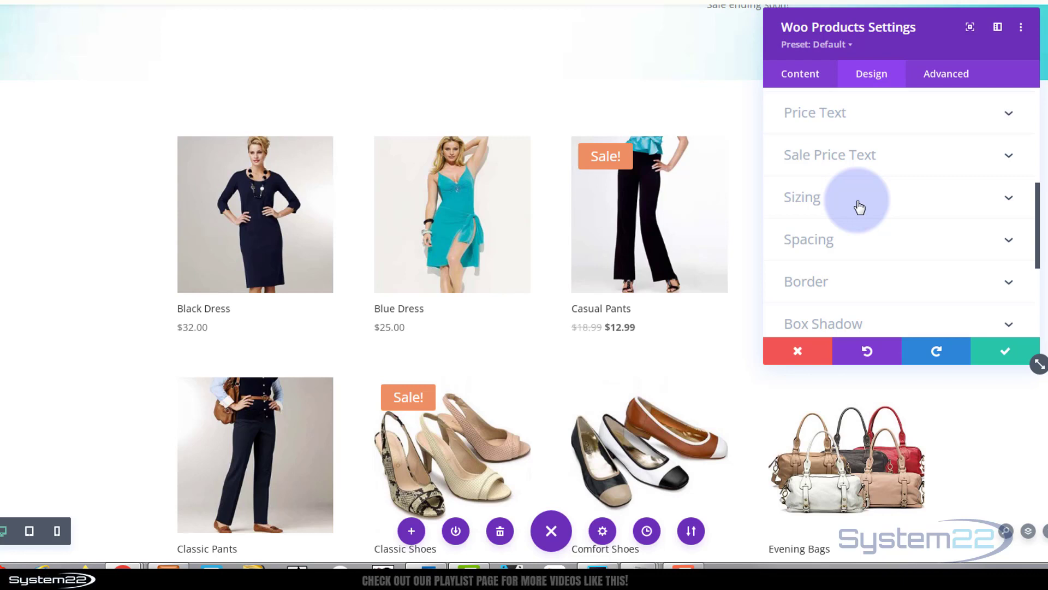
pyautogui.scroll(6, 859, 206)
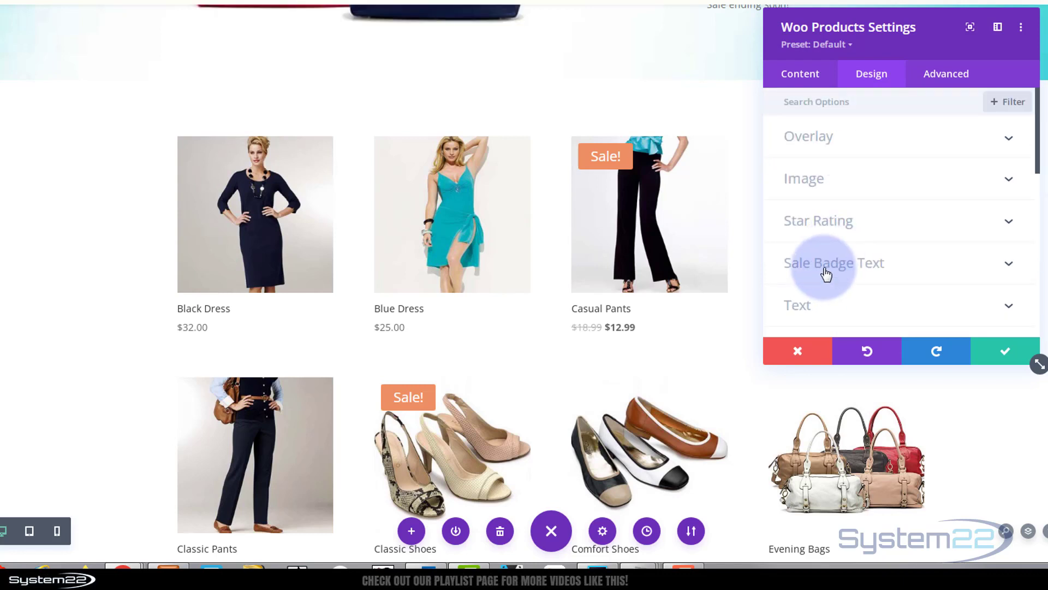
# Make the Sale! badges magenta #cc2fa2 with a box shadow preset
pyautogui.click(826, 268)
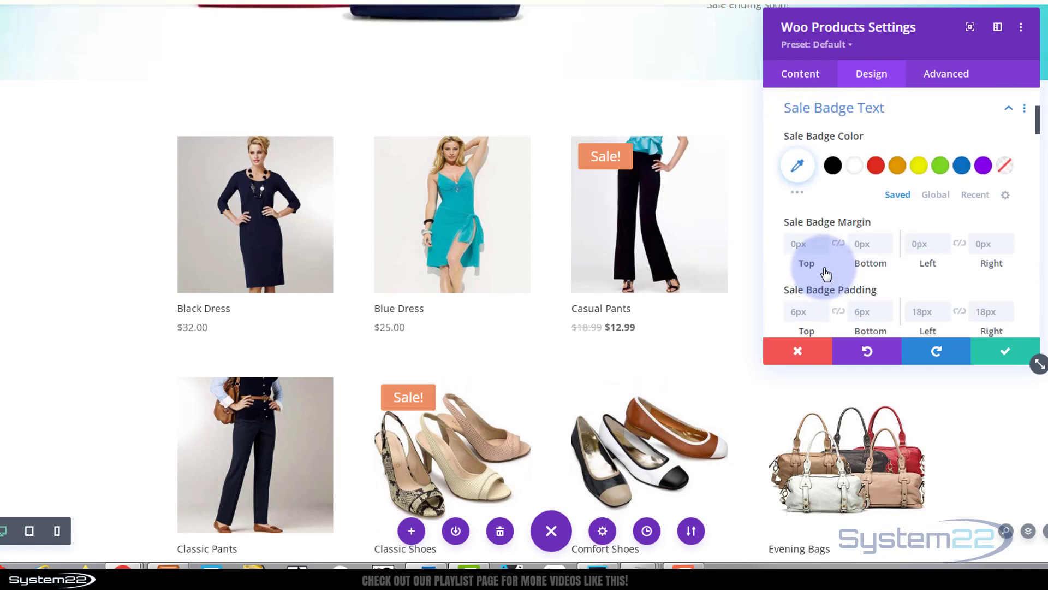
pyautogui.click(798, 167)
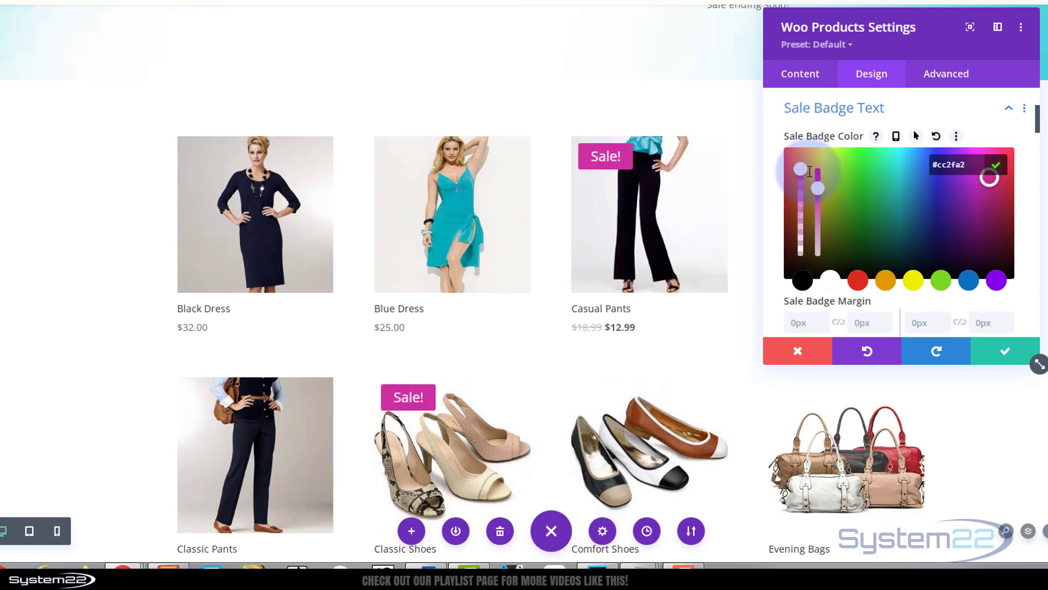
pyautogui.scroll(-5, 833, 213)
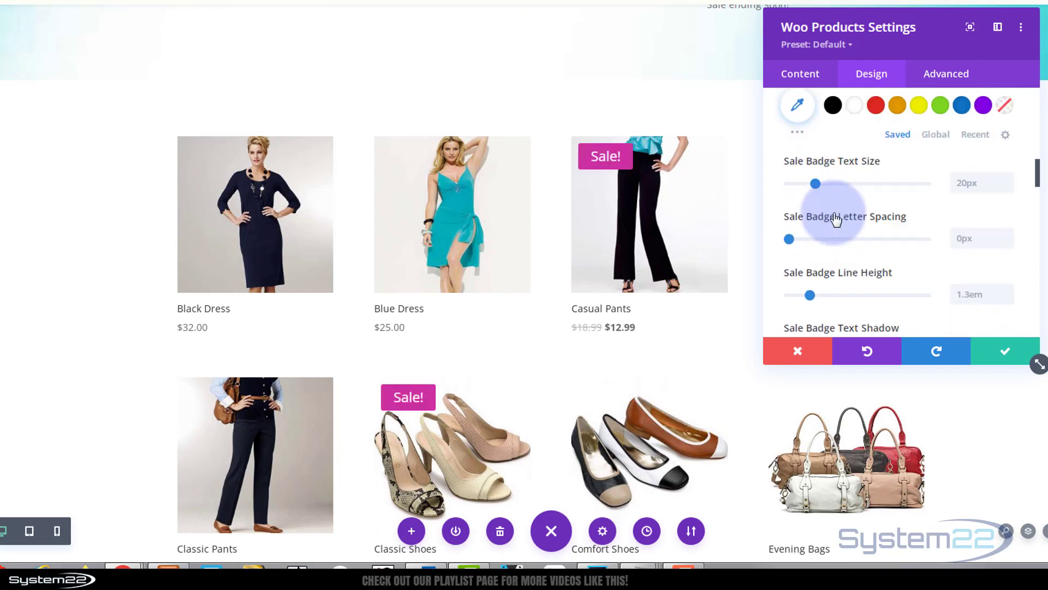
pyautogui.scroll(-10, 835, 218)
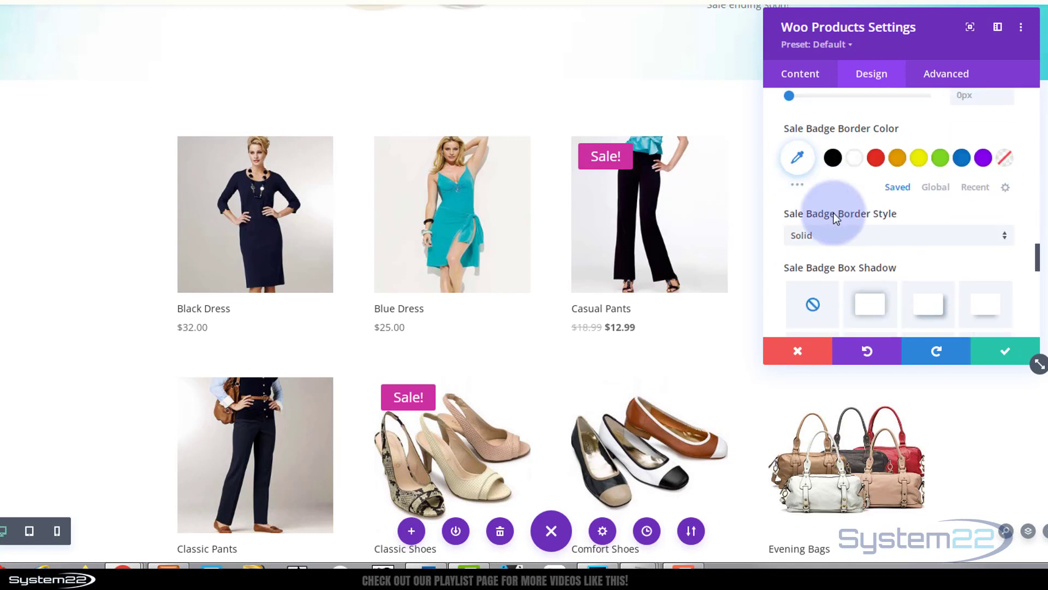
pyautogui.scroll(-3, 836, 214)
pyautogui.click(984, 181)
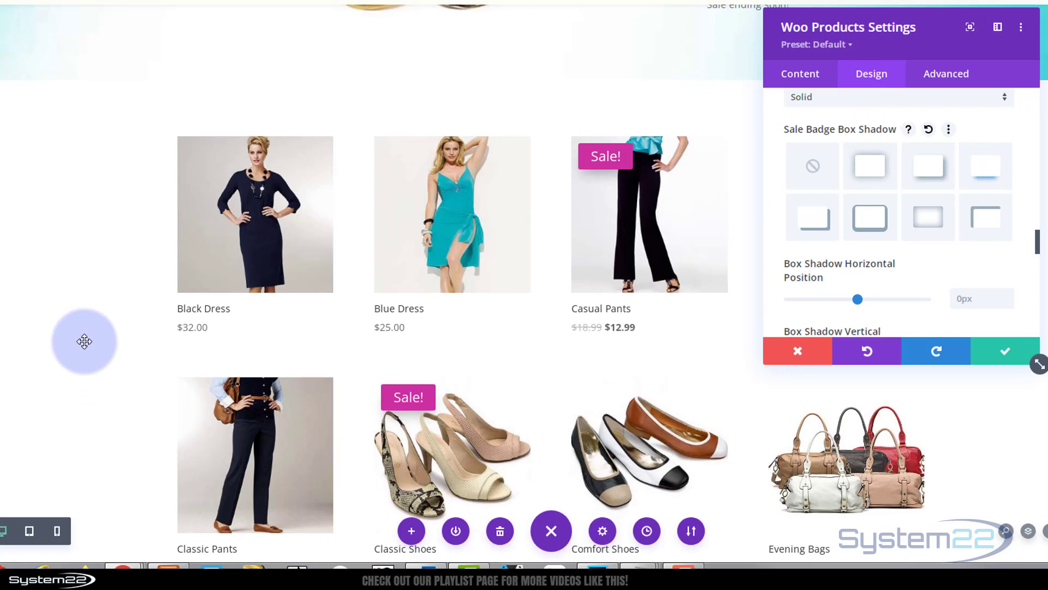
pyautogui.scroll(-5, 85, 342)
pyautogui.scroll(-2, 84, 343)
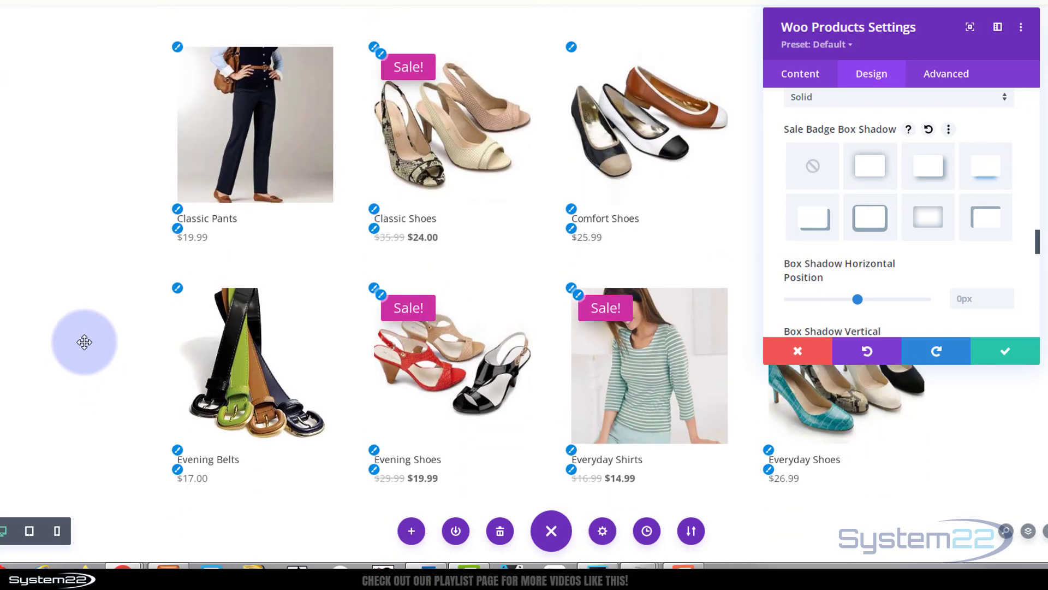
pyautogui.scroll(10, 84, 342)
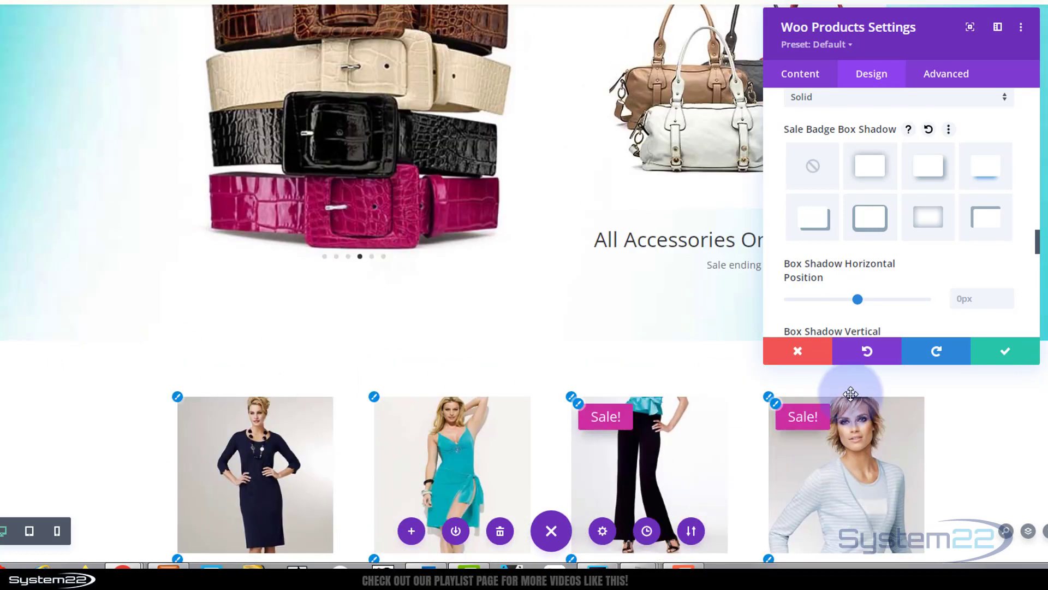
# Save the product module settings and scroll down through the layout
pyautogui.click(999, 355)
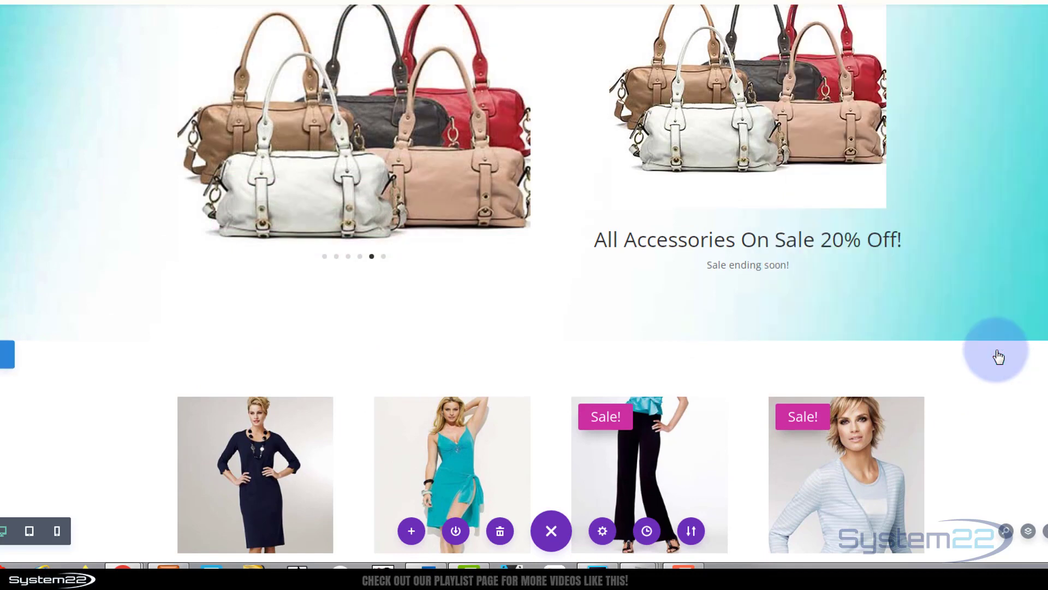
pyautogui.scroll(-6, 346, 346)
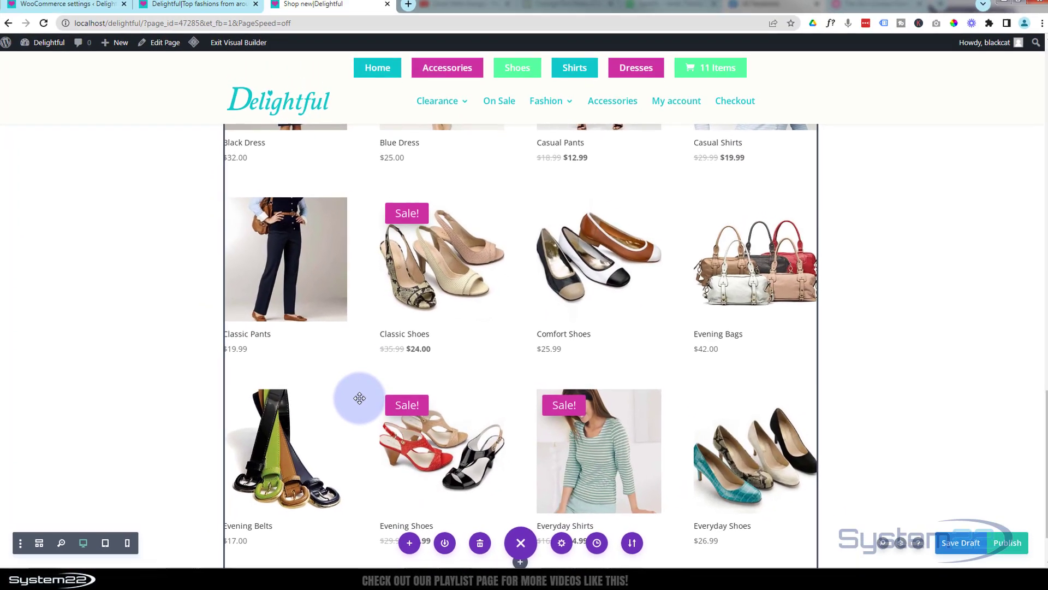
pyautogui.scroll(-2, 360, 398)
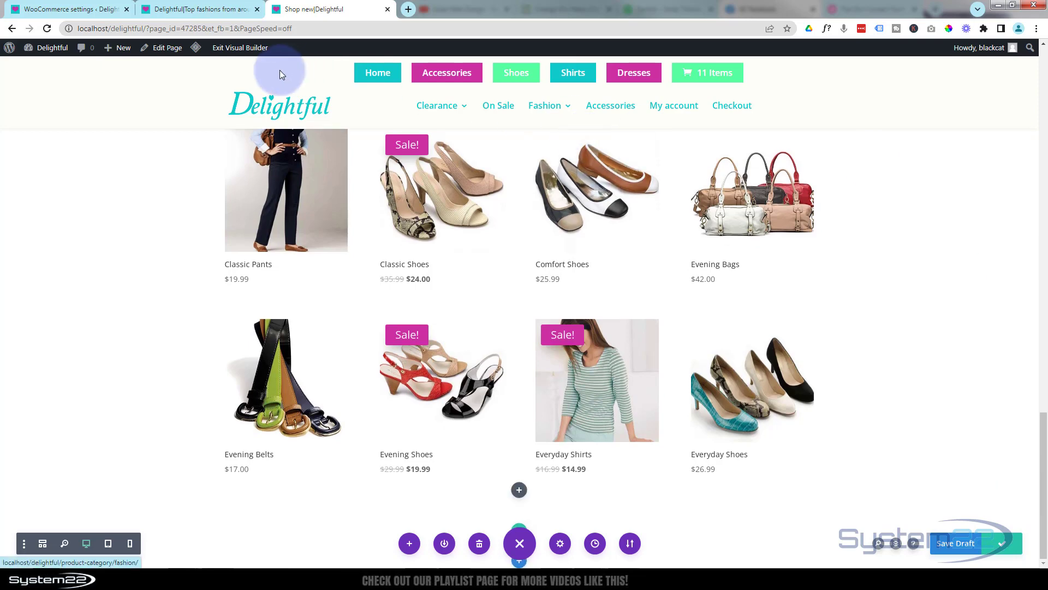
# Exit the Visual Builder and review the live Shop new page with its countdown and sale grids
pyautogui.click(244, 49)
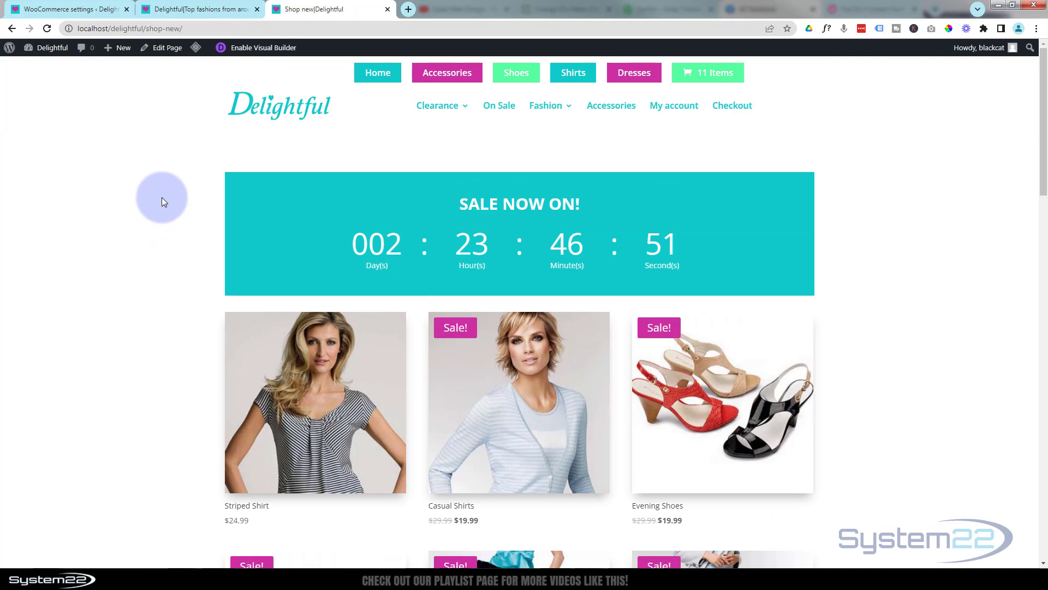
pyautogui.scroll(-10, 162, 197)
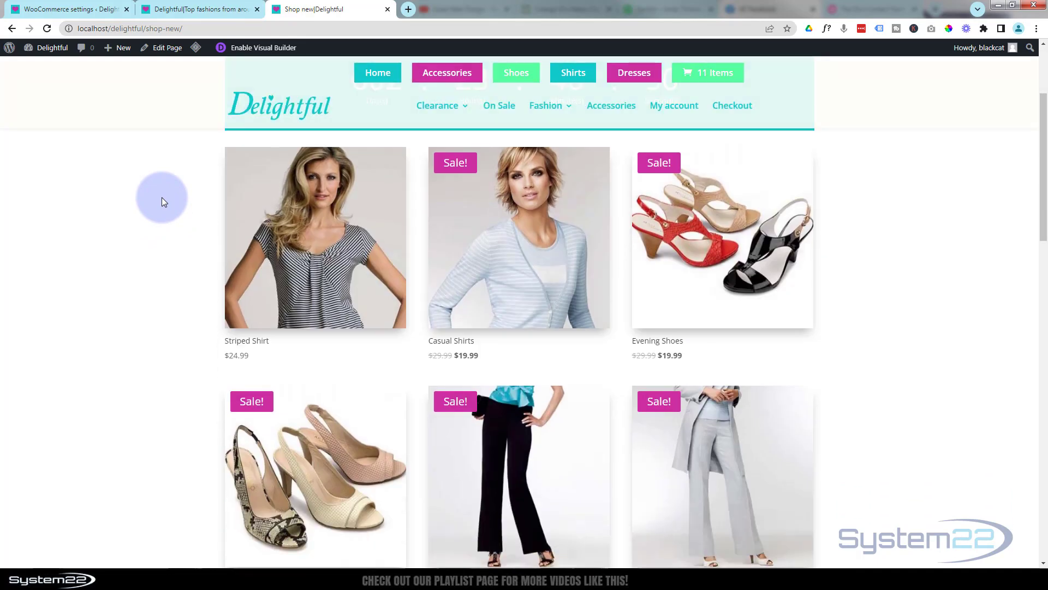
pyautogui.scroll(-8, 162, 200)
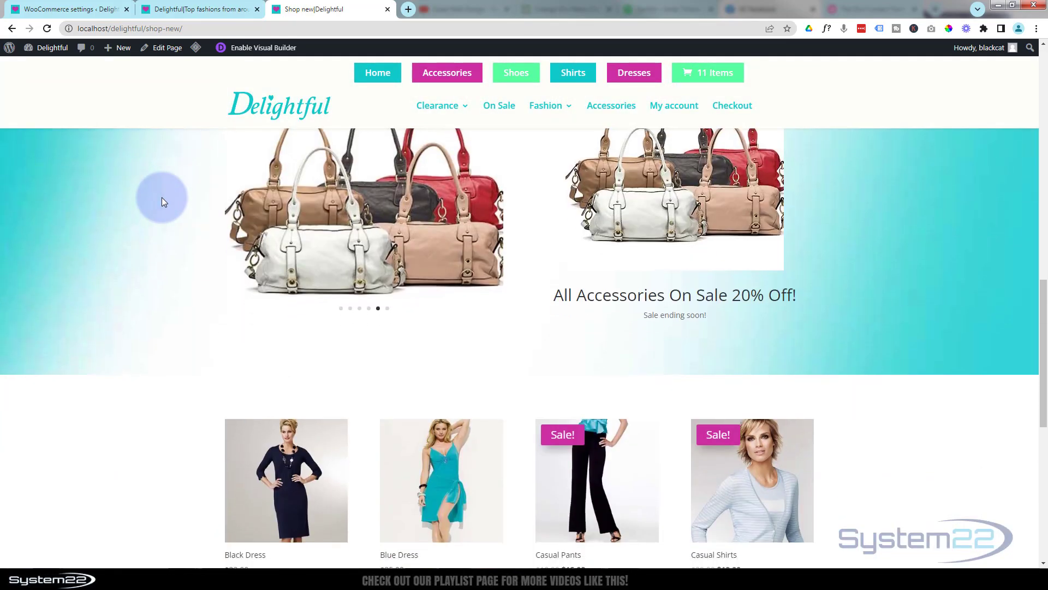
pyautogui.scroll(-3, 161, 197)
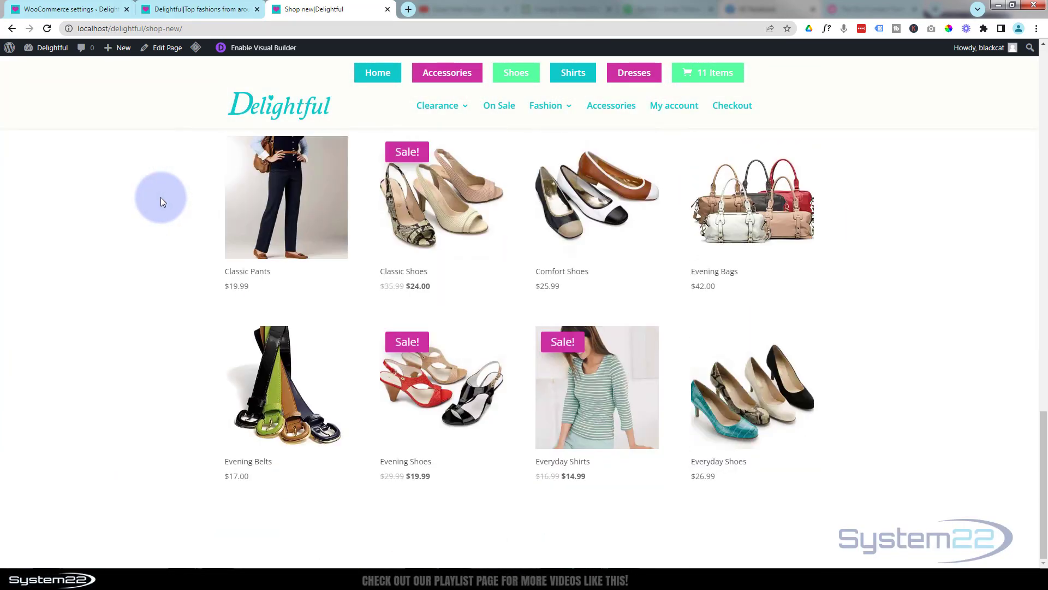
pyautogui.scroll(7, 161, 198)
pyautogui.scroll(13, 161, 198)
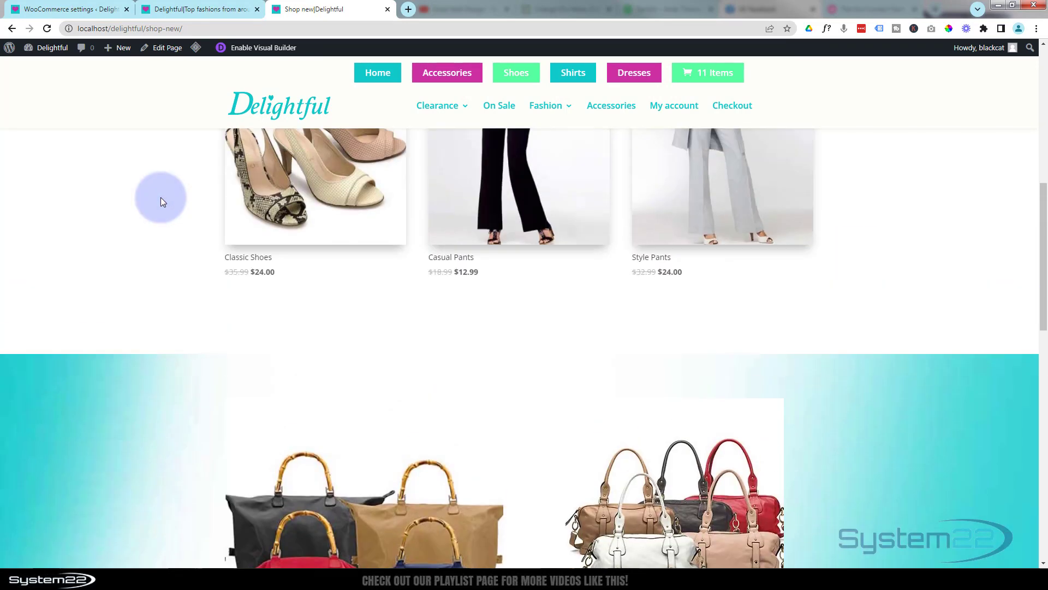
pyautogui.scroll(3, 161, 201)
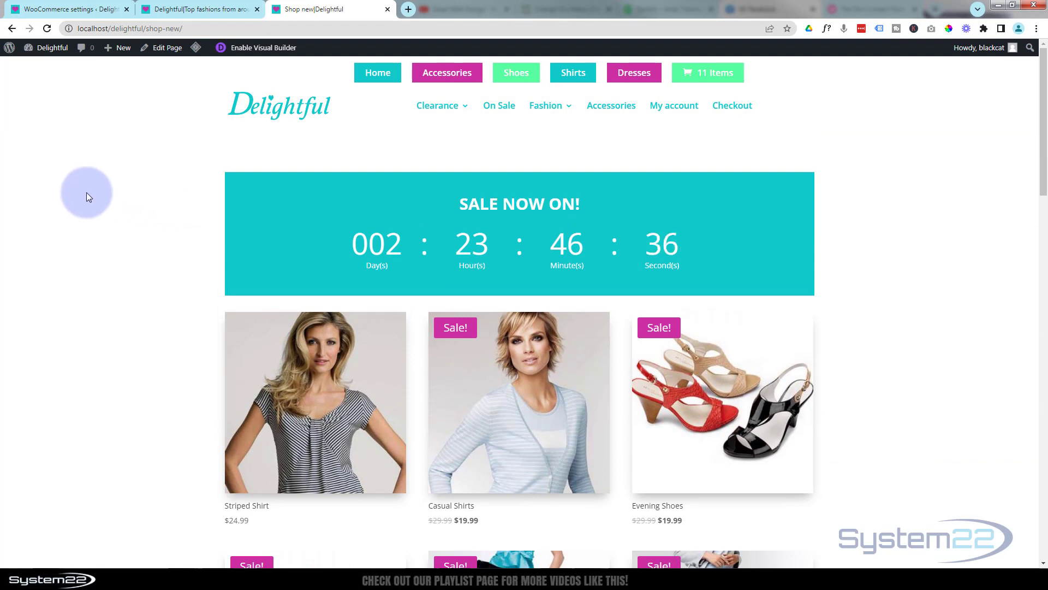
# In WooCommerce Products settings, set the Shop page to 'Shop new' and save the changes
pyautogui.click(90, 7)
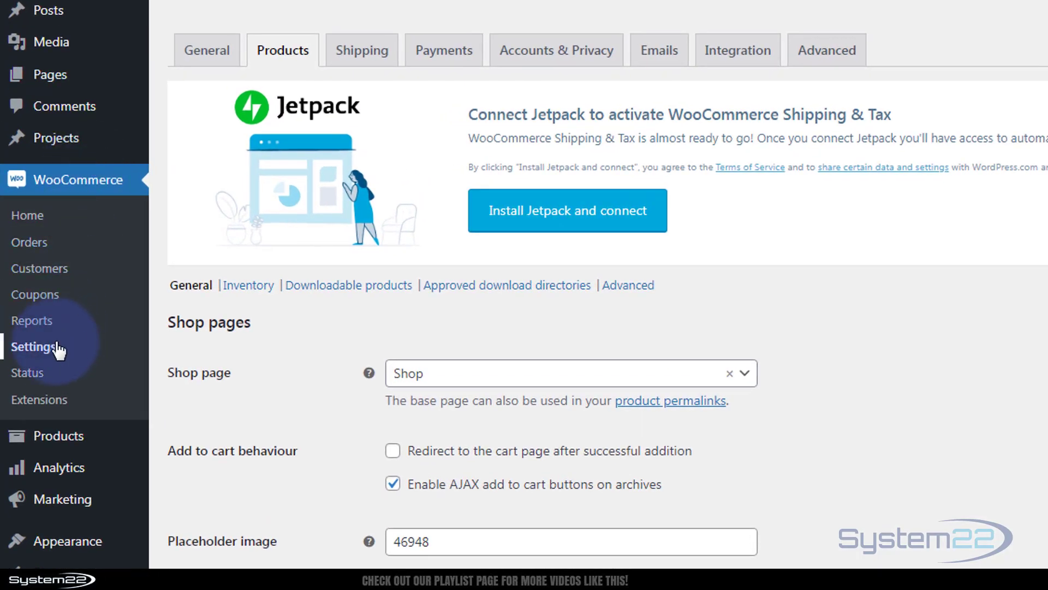
pyautogui.click(48, 354)
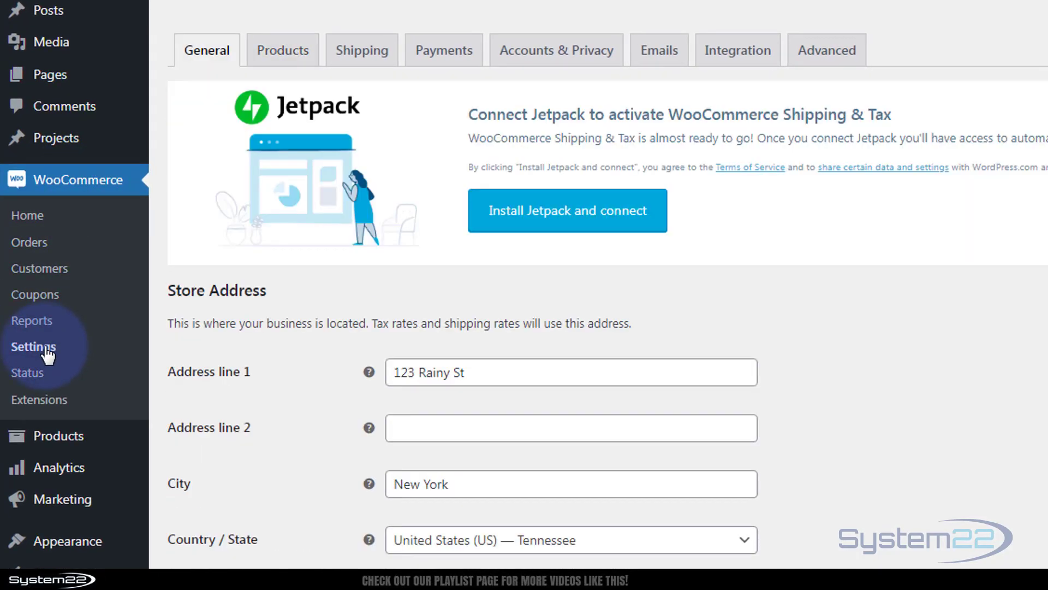
pyautogui.click(289, 53)
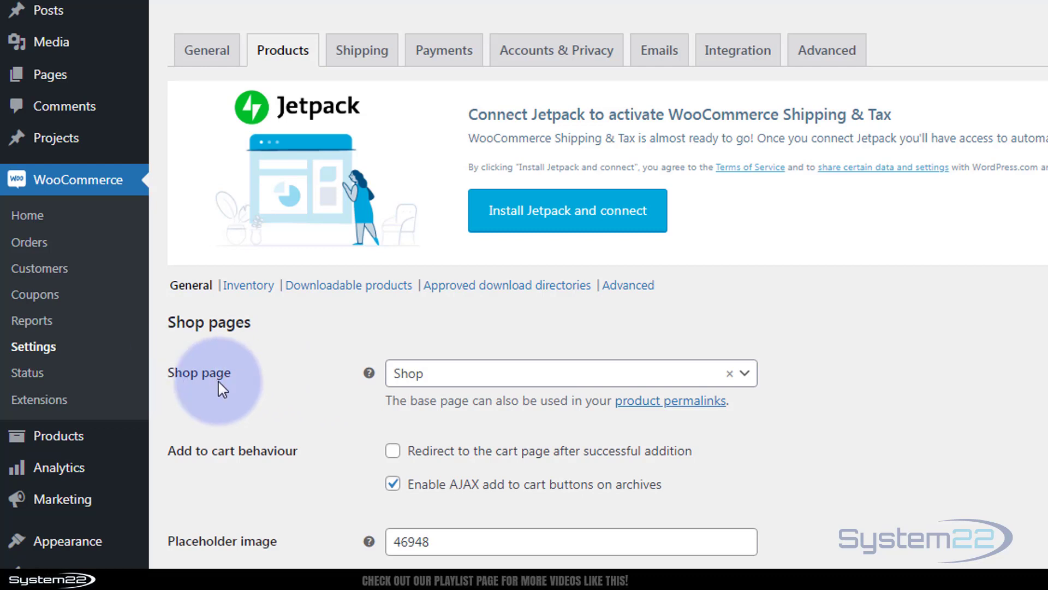
pyautogui.click(476, 377)
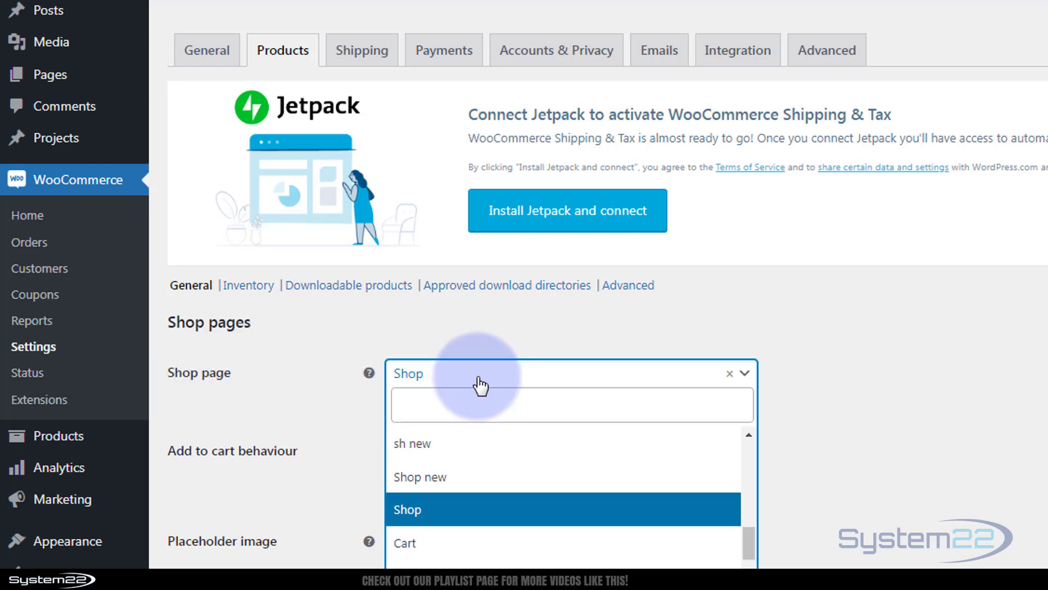
pyautogui.click(431, 477)
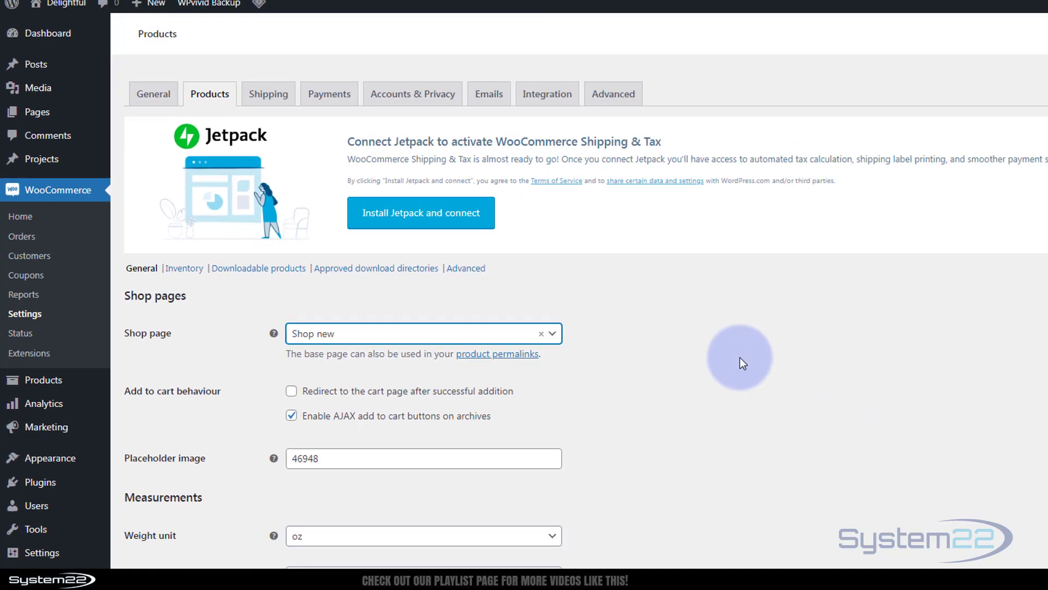
pyautogui.scroll(-2, 739, 357)
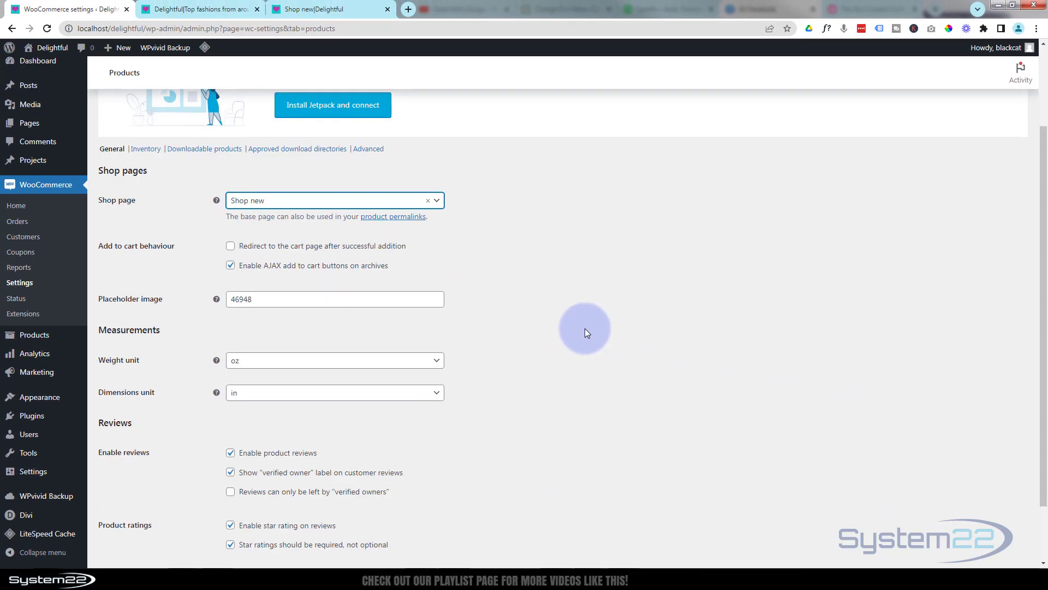
pyautogui.scroll(-2, 585, 329)
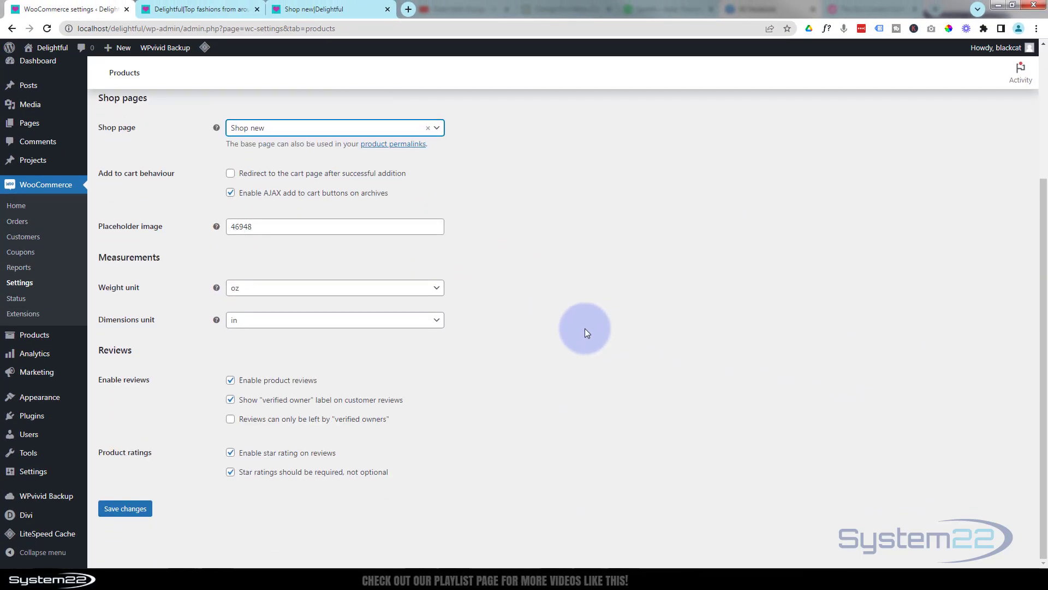
pyautogui.click(135, 513)
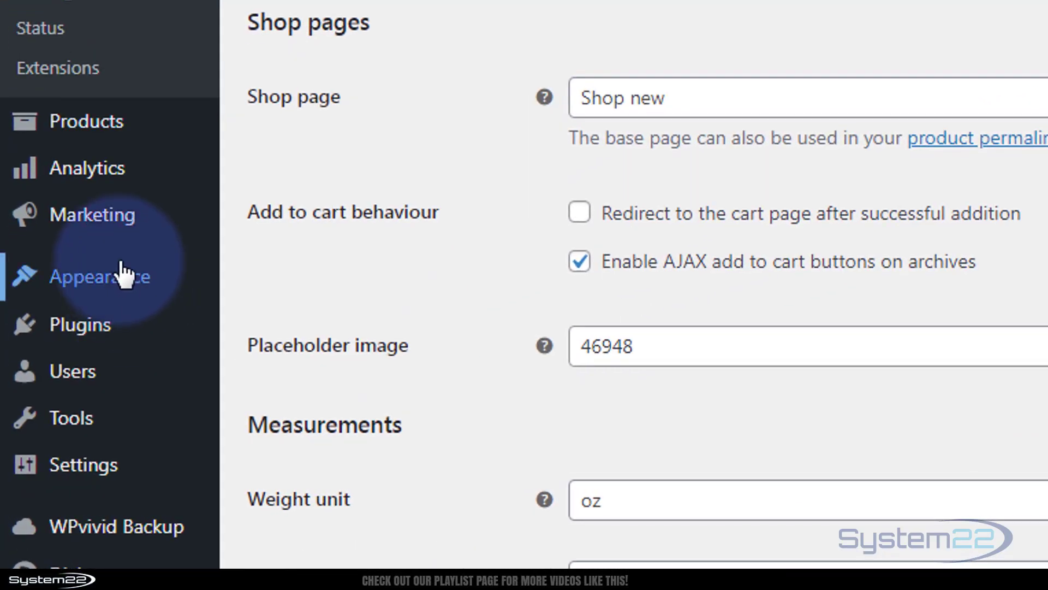
# Add the Shop new page to the Cats menu in Appearance > Menus
pyautogui.moveTo(118, 279)
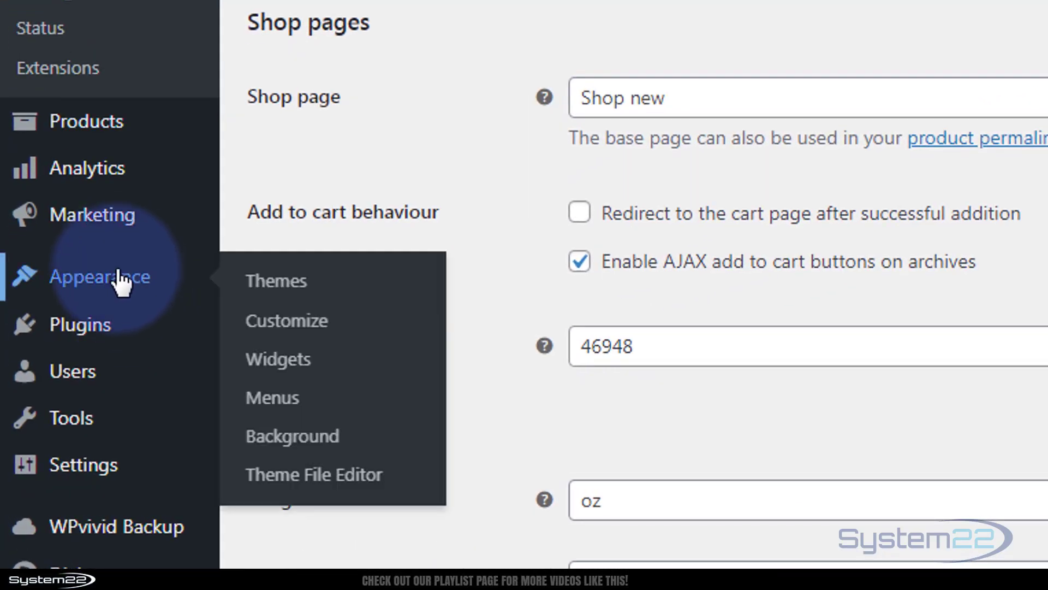
pyautogui.click(270, 402)
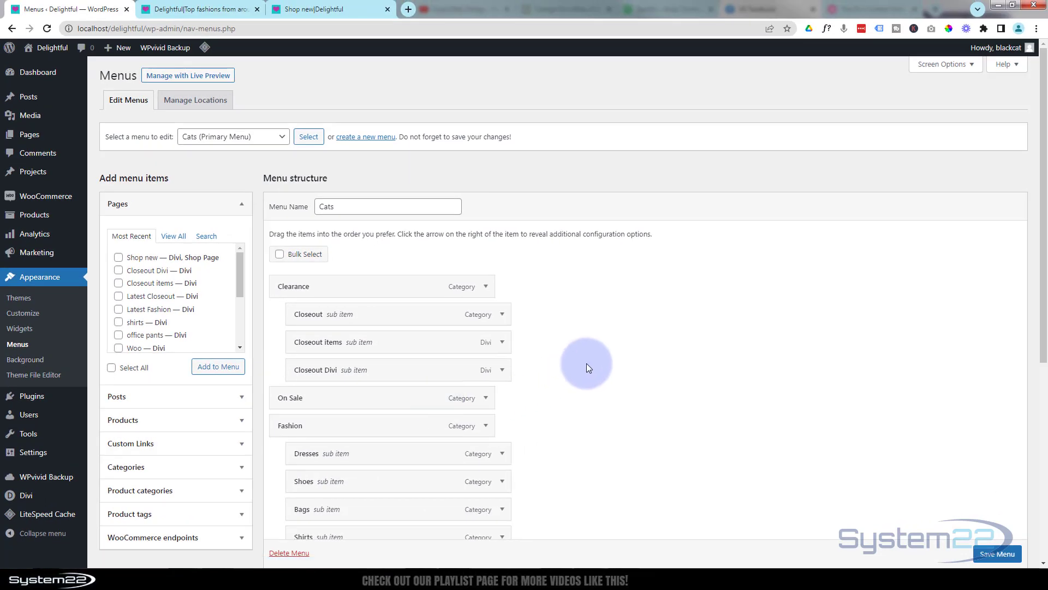
pyautogui.scroll(-2, 586, 363)
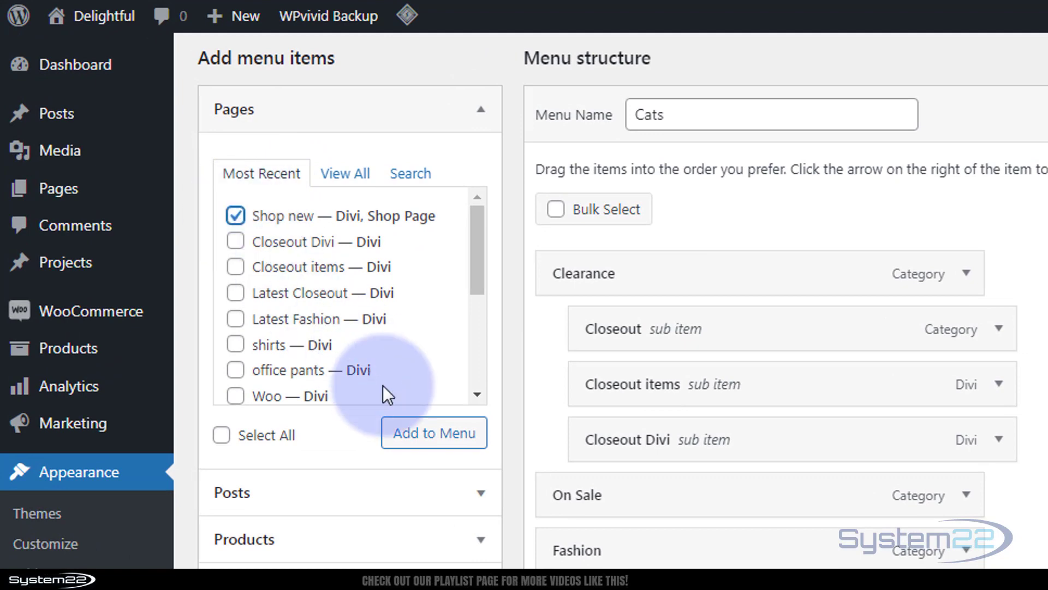
pyautogui.click(431, 436)
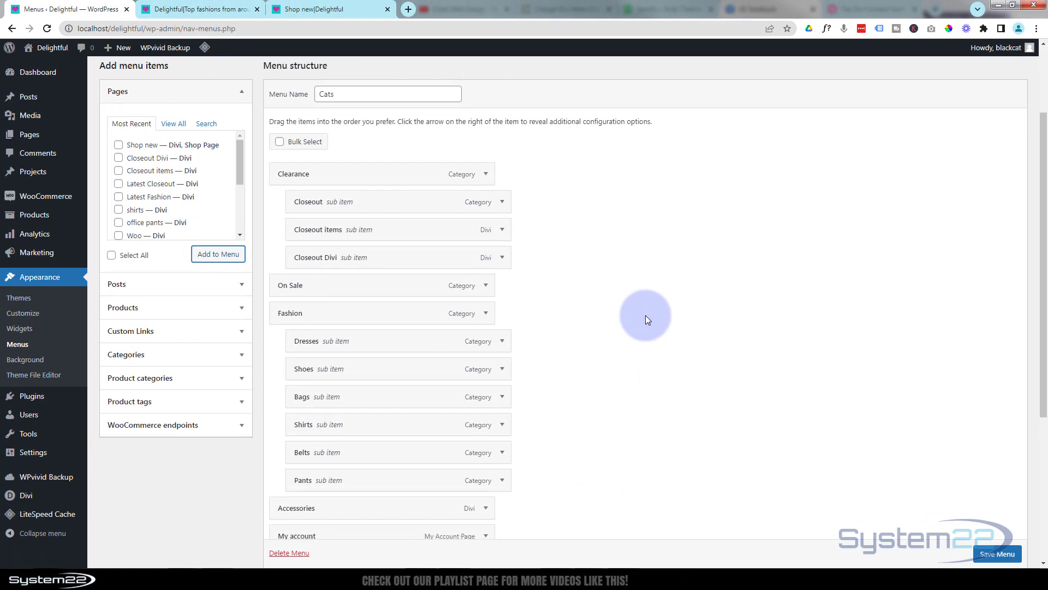
# Drag Shop new to the top of the Cats menu and save the menu
pyautogui.scroll(-5, 645, 316)
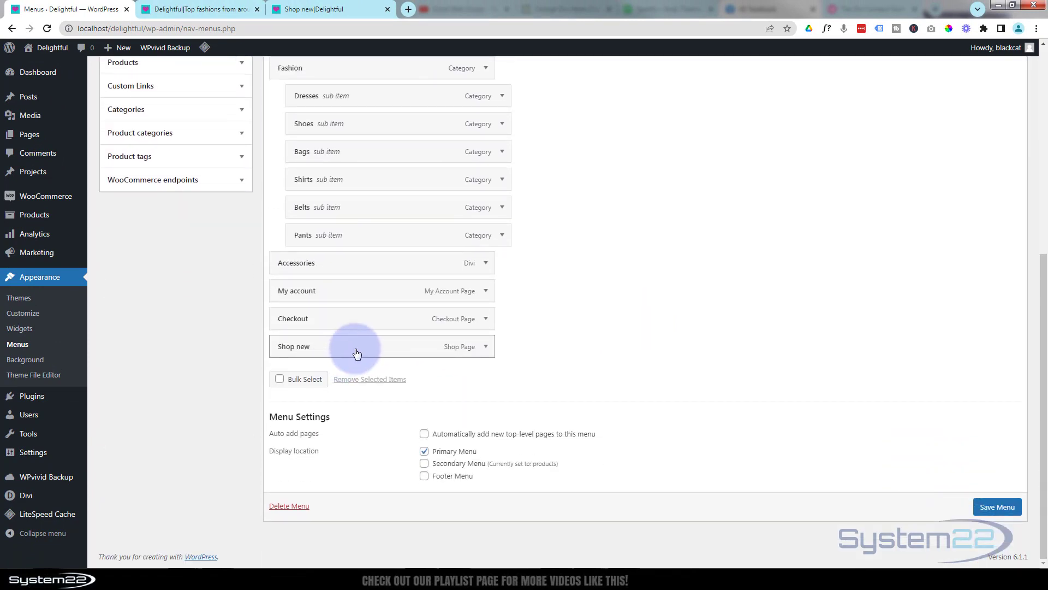
pyautogui.moveTo(357, 352); pyautogui.dragTo(357, 134)
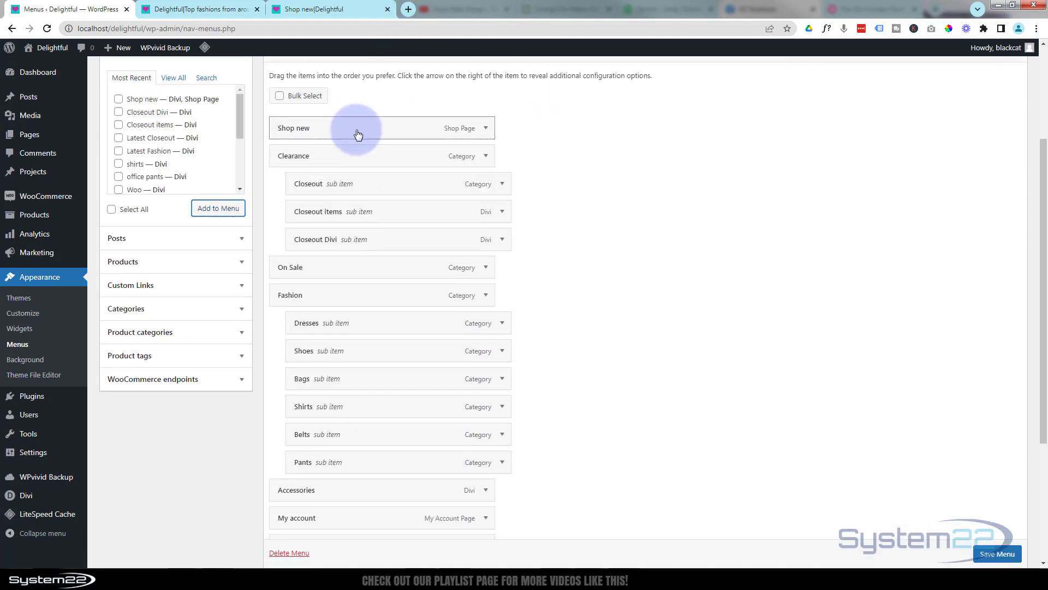
pyautogui.click(1045, 554)
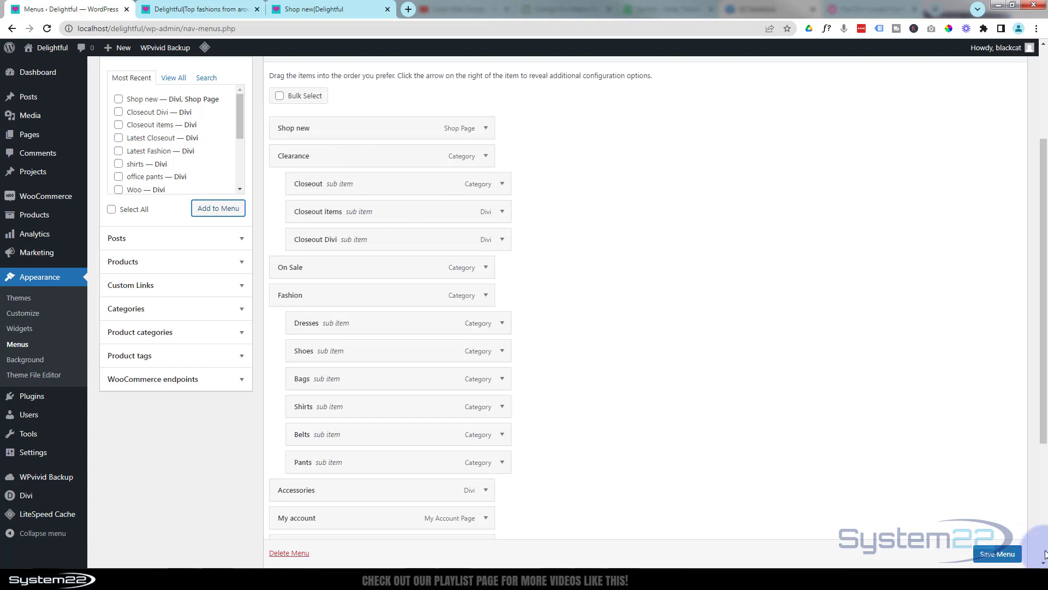
pyautogui.scroll(-1, 1003, 554)
pyautogui.click(997, 554)
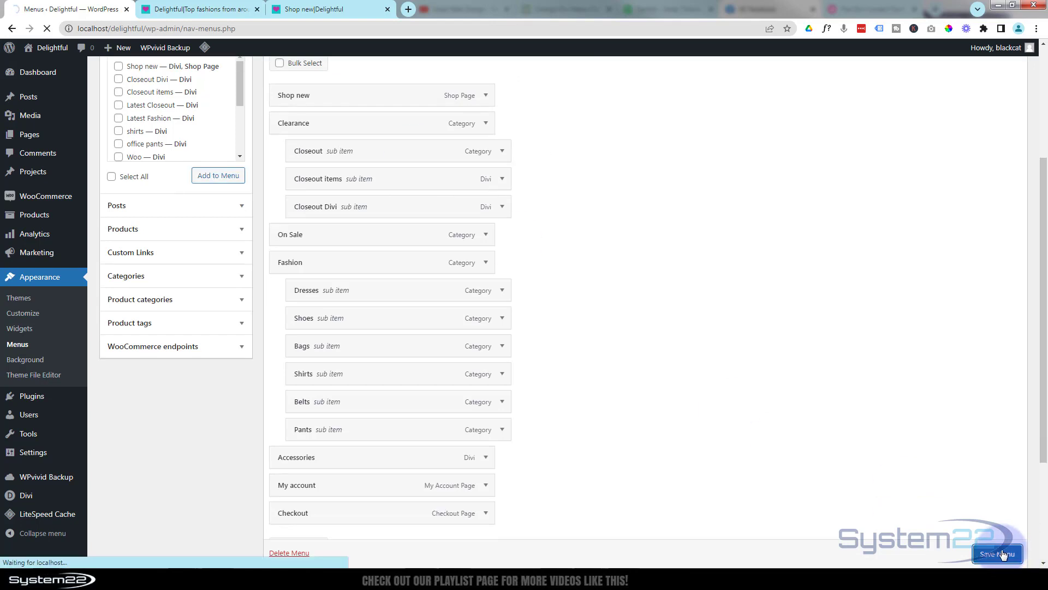
# Reload the live homepage and follow the new Shop new menu link to the sale page
pyautogui.click(204, 9)
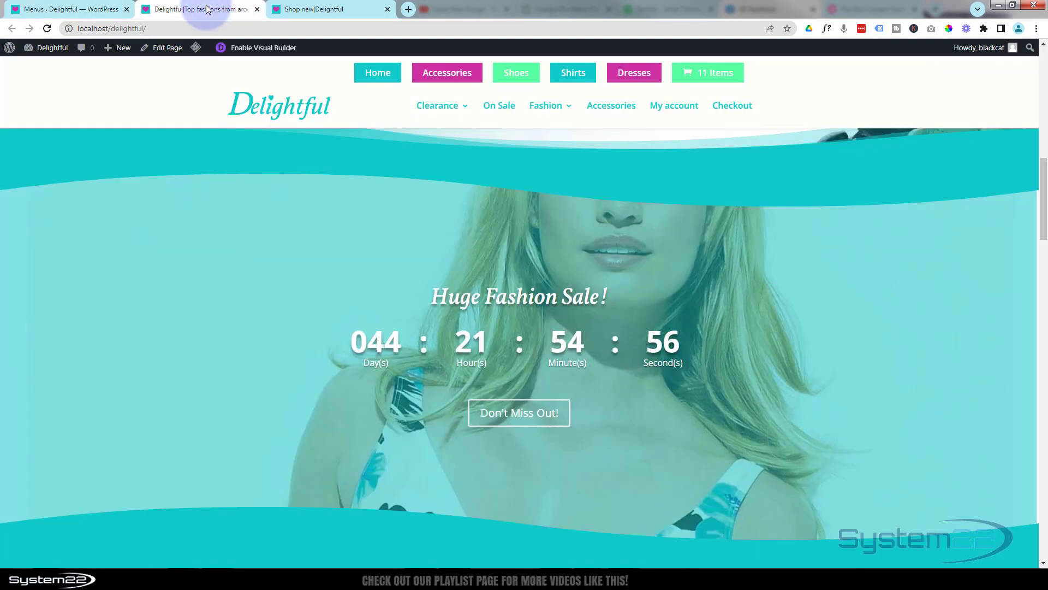
pyautogui.click(47, 28)
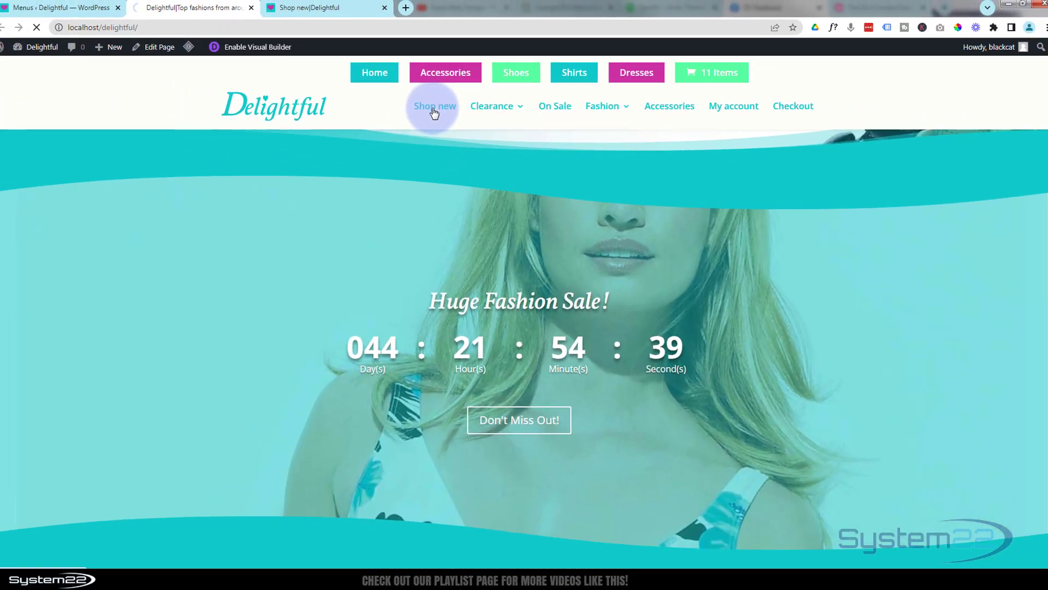
pyautogui.click(369, 131)
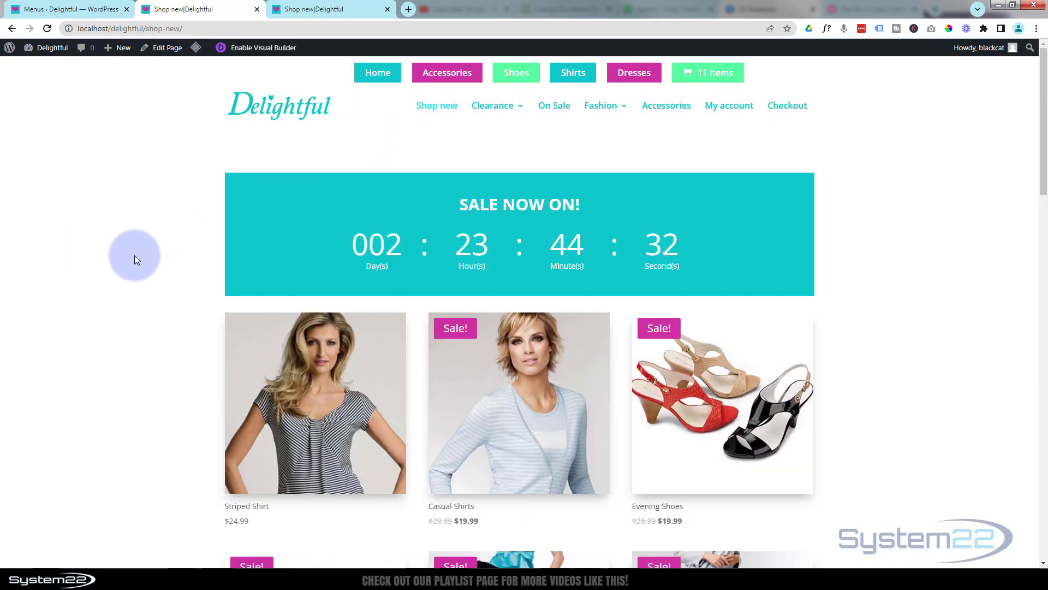
pyautogui.scroll(-5, 140, 256)
pyautogui.scroll(5, 142, 253)
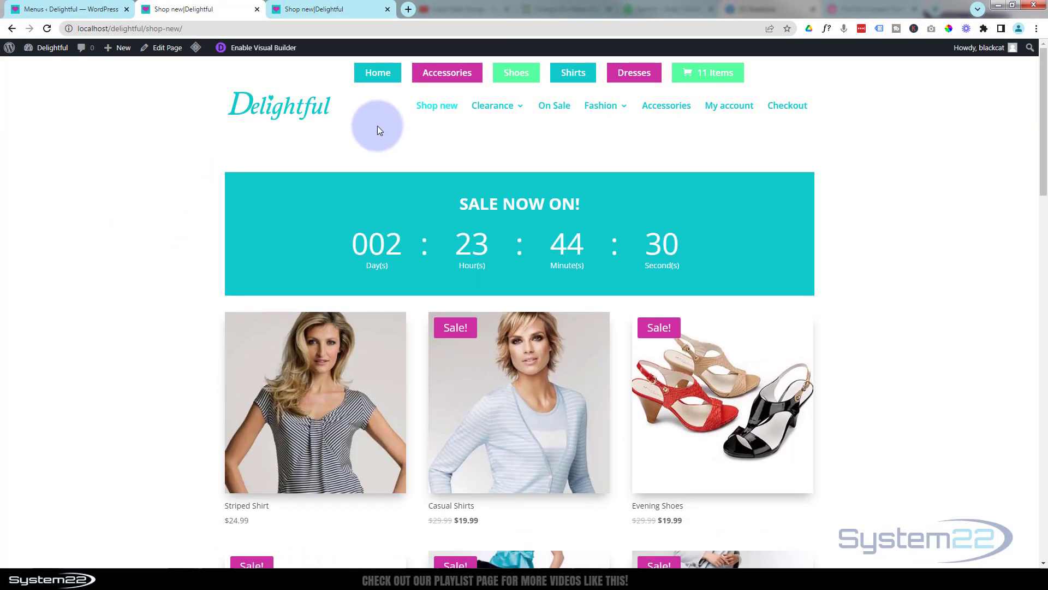
pyautogui.click(60, 10)
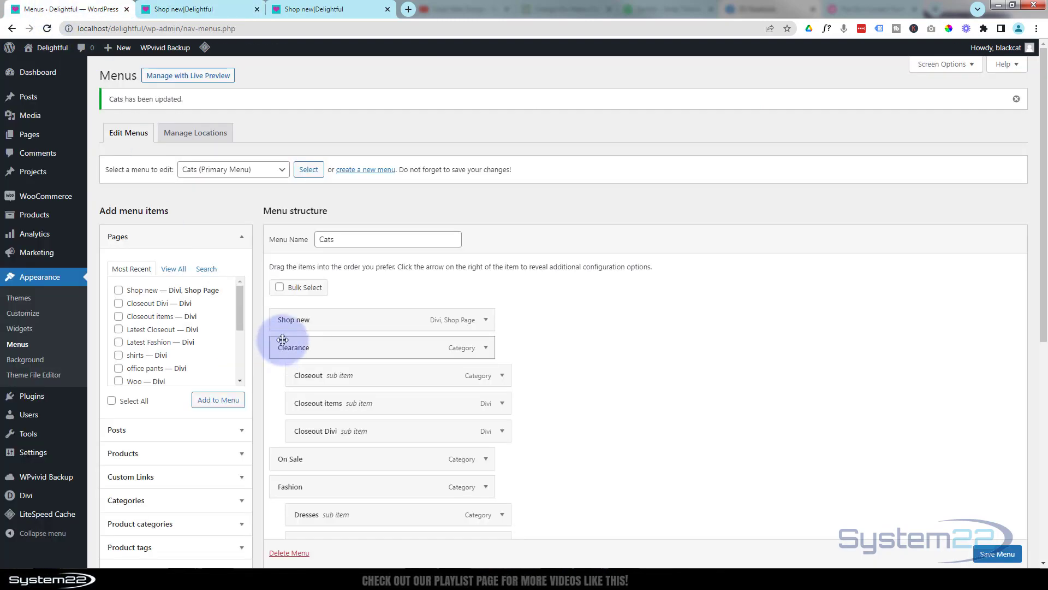
# Rename the Shop new menu item's navigation label to 'Shop' and save the menu
pyautogui.click(487, 321)
pyautogui.moveTo(198, 287); pyautogui.dragTo(333, 288)
pyautogui.press('BackSpace')
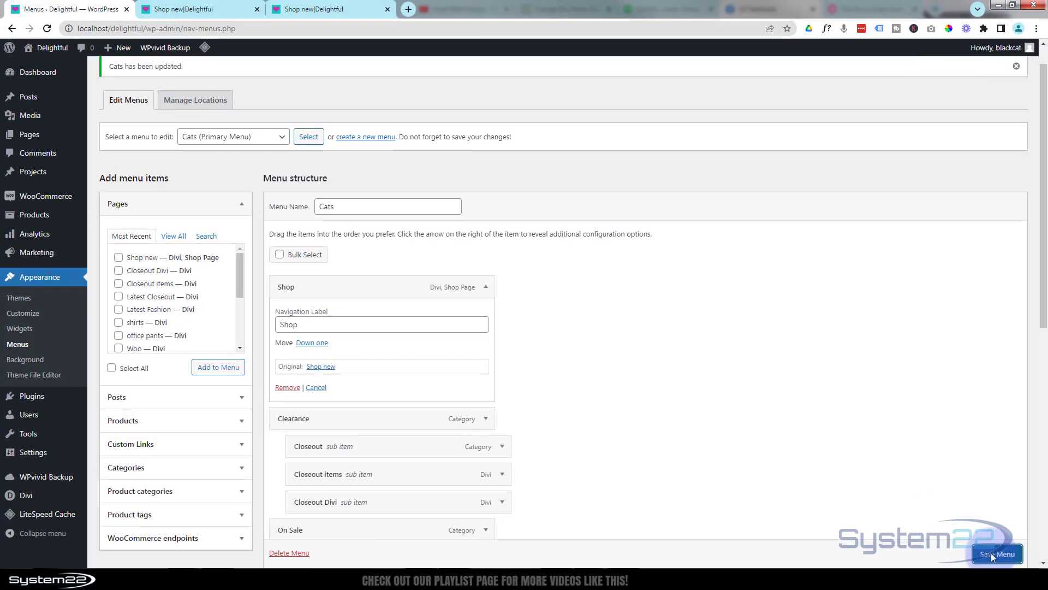
pyautogui.click(991, 553)
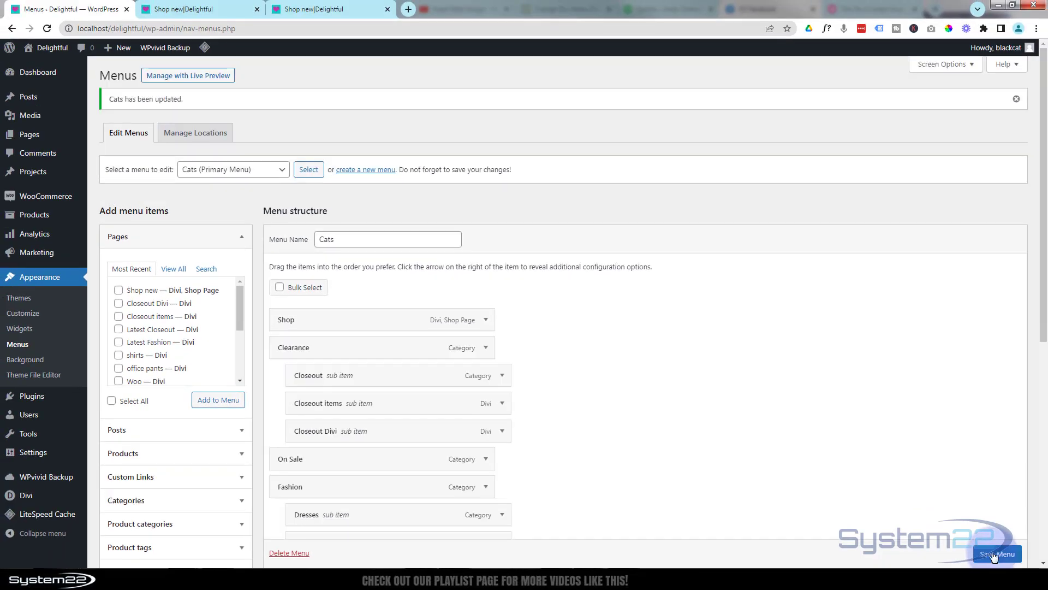
pyautogui.click(212, 6)
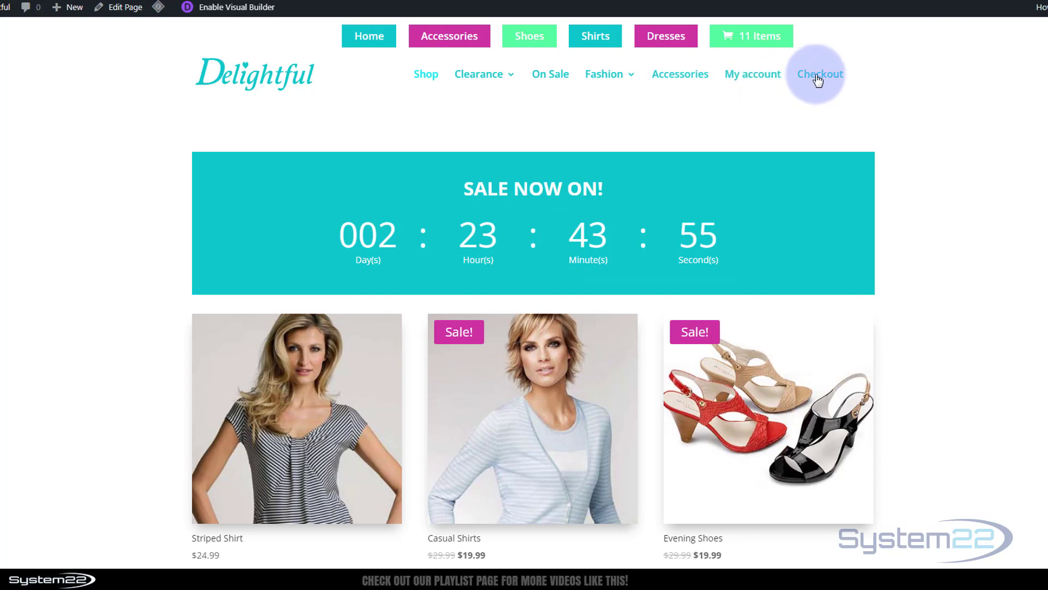
pyautogui.scroll(-3, 30, 194)
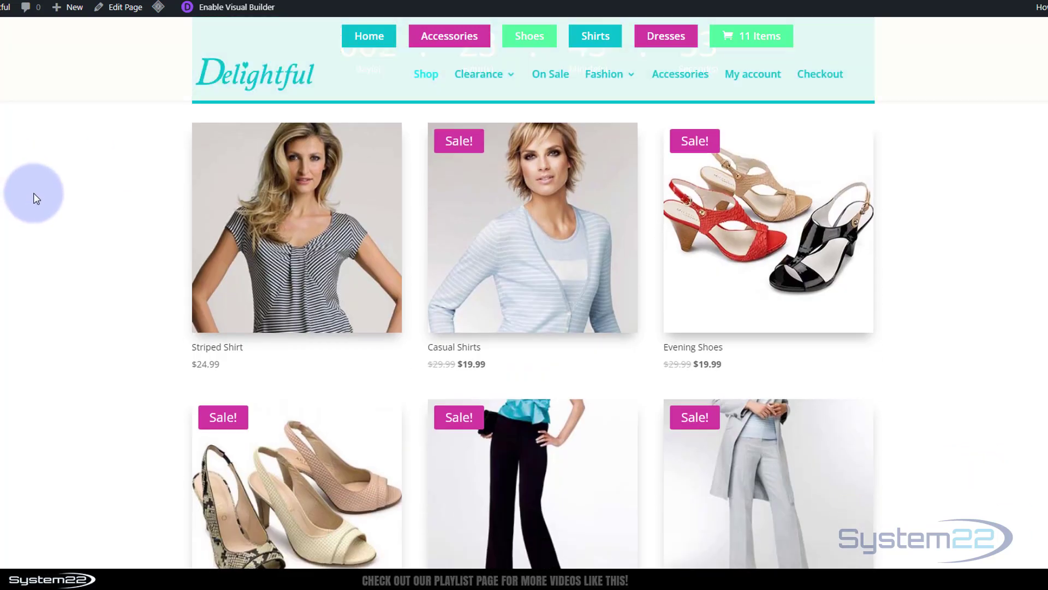
pyautogui.scroll(-10, 33, 192)
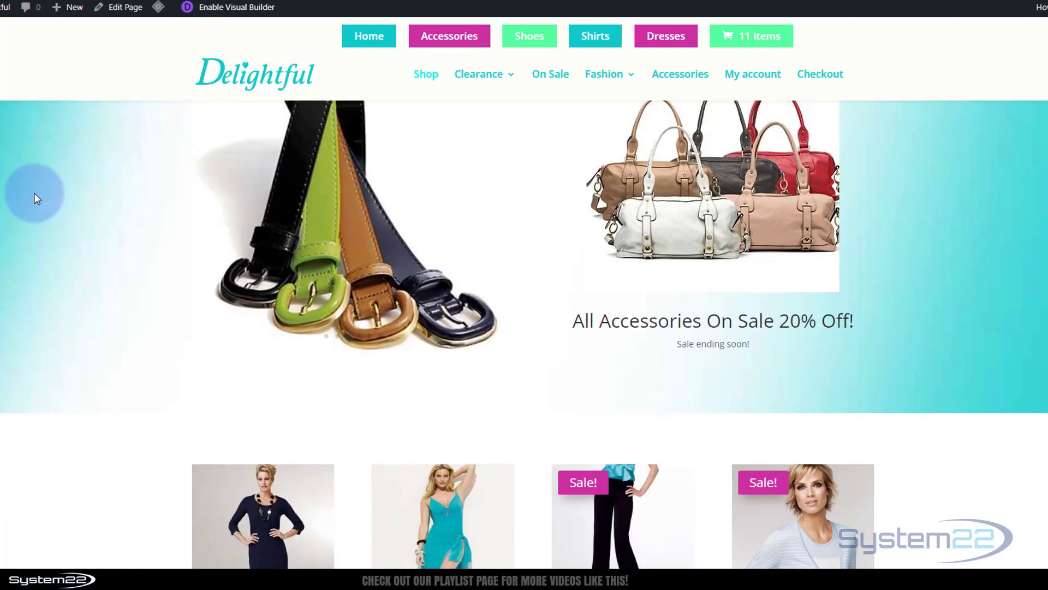
pyautogui.scroll(-10, 34, 192)
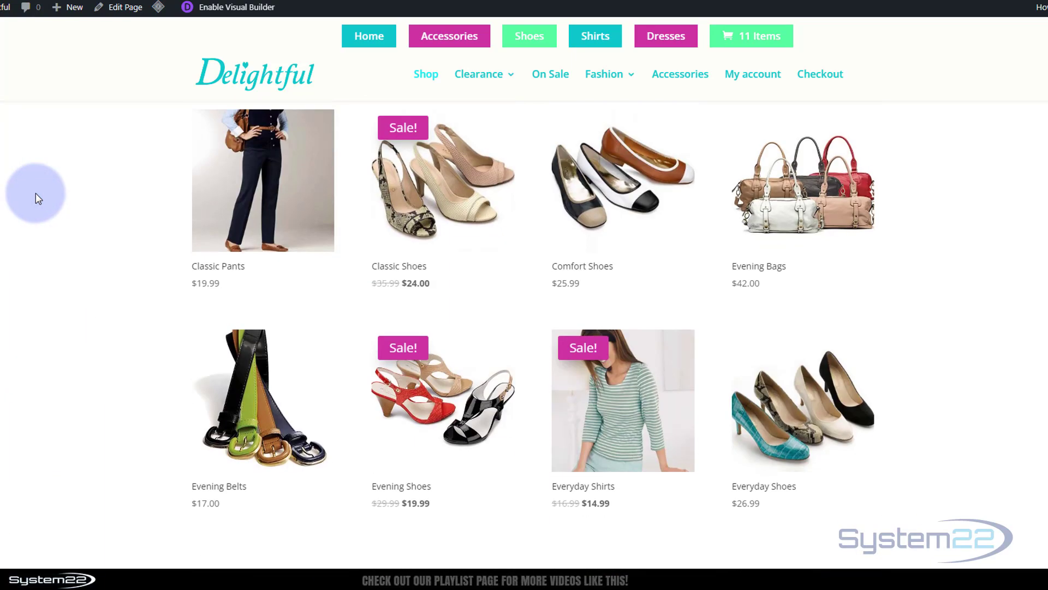
pyautogui.scroll(10, 37, 196)
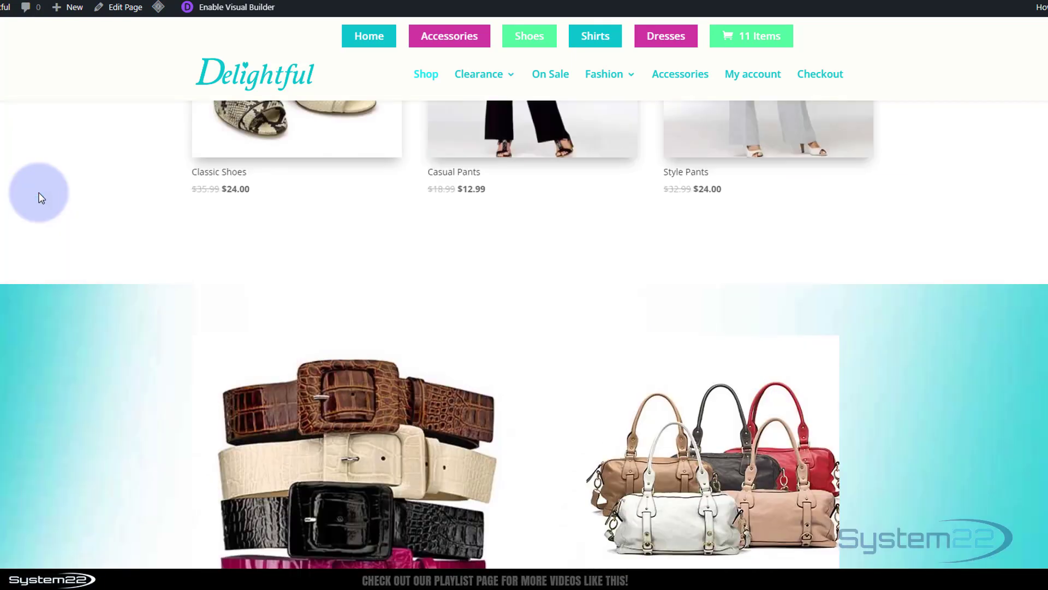
pyautogui.scroll(10, 42, 198)
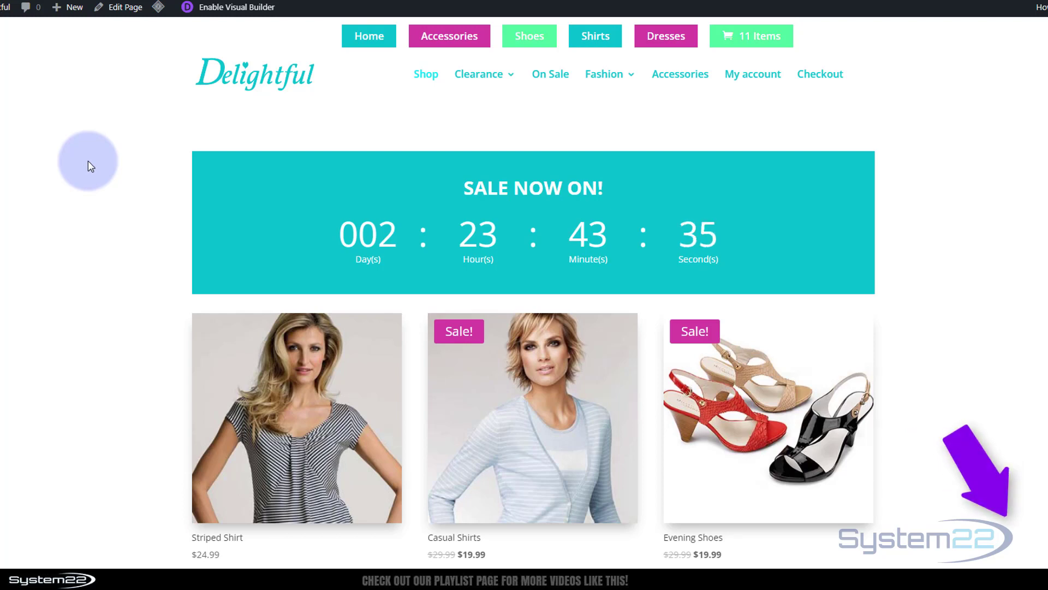
pyautogui.scroll(-5, 100, 172)
pyautogui.scroll(-1, 97, 176)
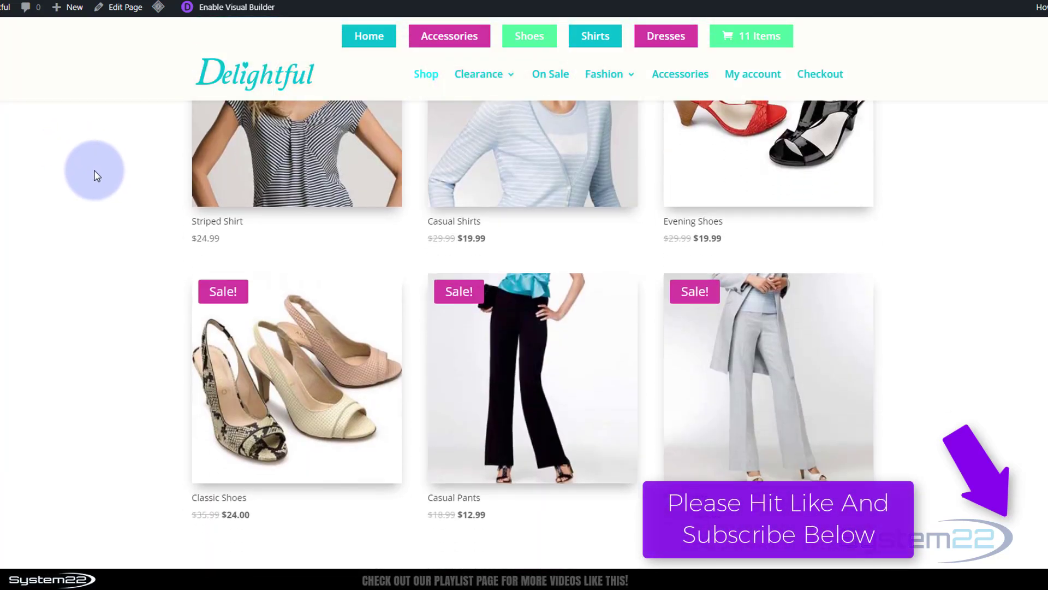
pyautogui.scroll(-5, 98, 175)
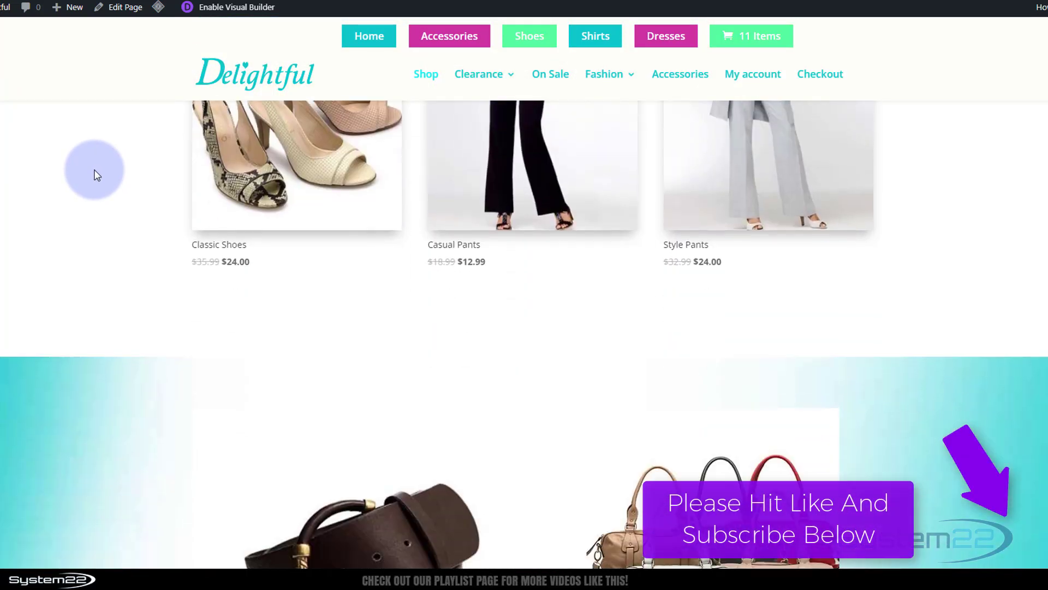
pyautogui.scroll(-2, 97, 174)
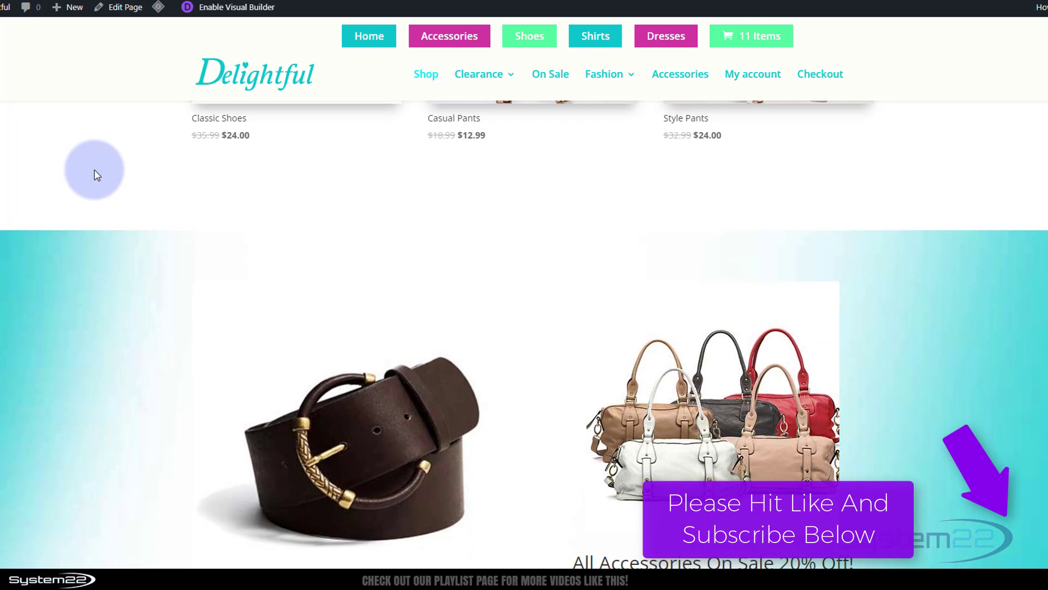
pyautogui.scroll(-8, 97, 175)
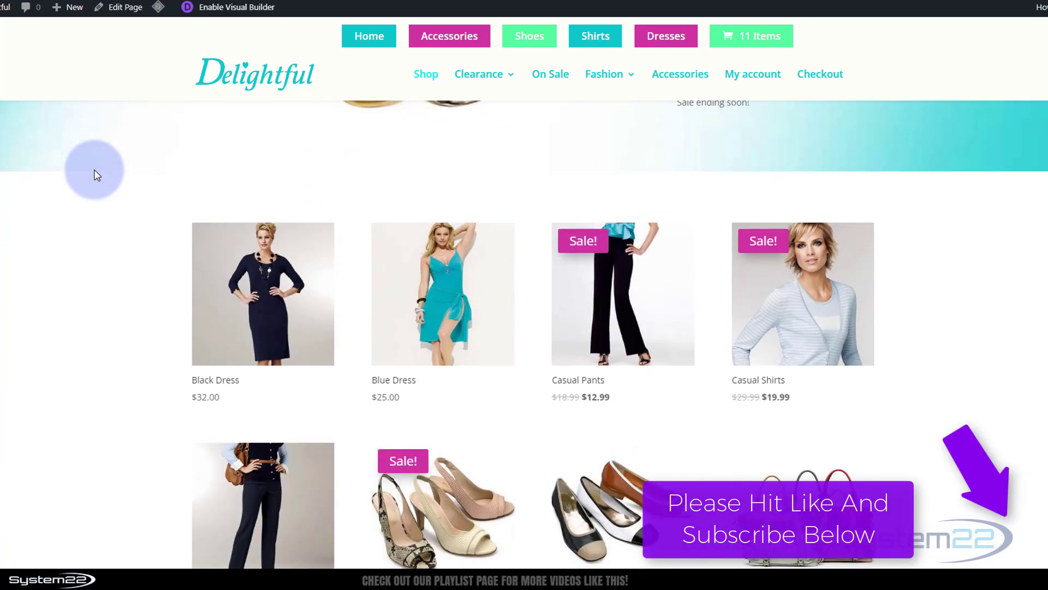
pyautogui.scroll(-6, 98, 174)
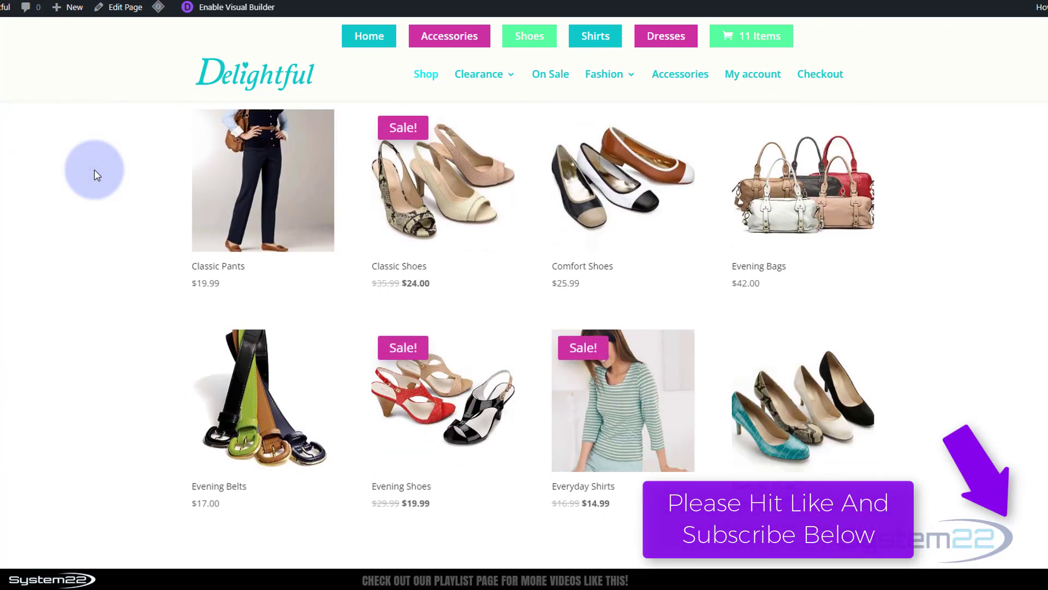
pyautogui.scroll(12, 97, 174)
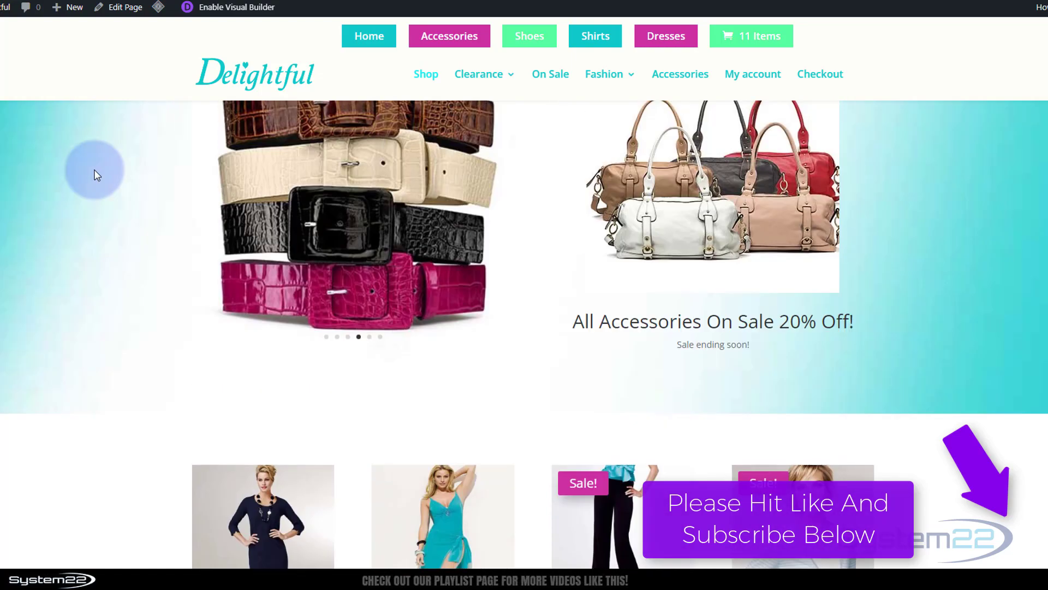
pyautogui.scroll(15, 98, 174)
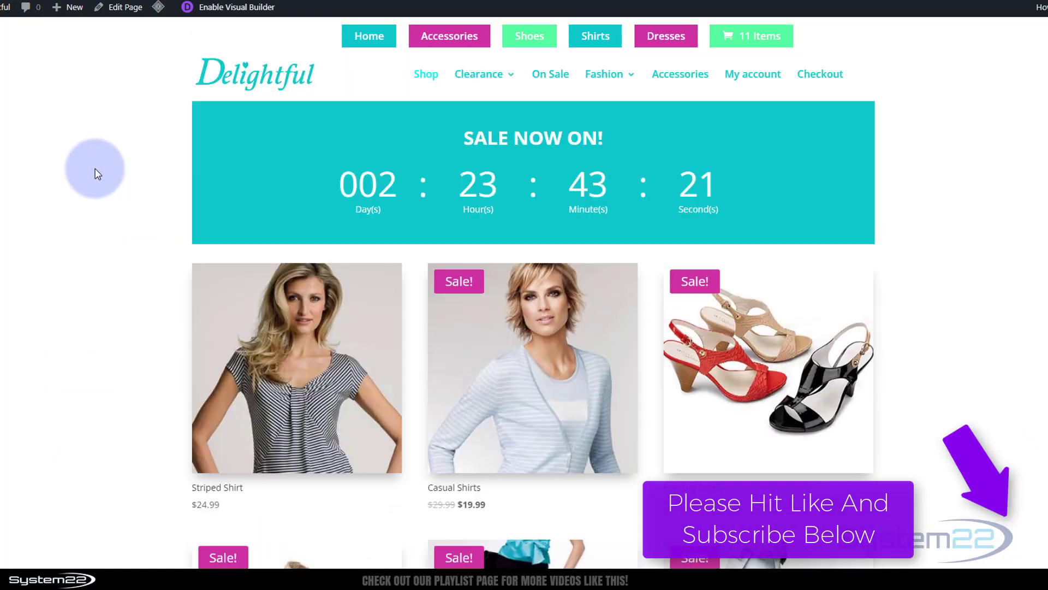